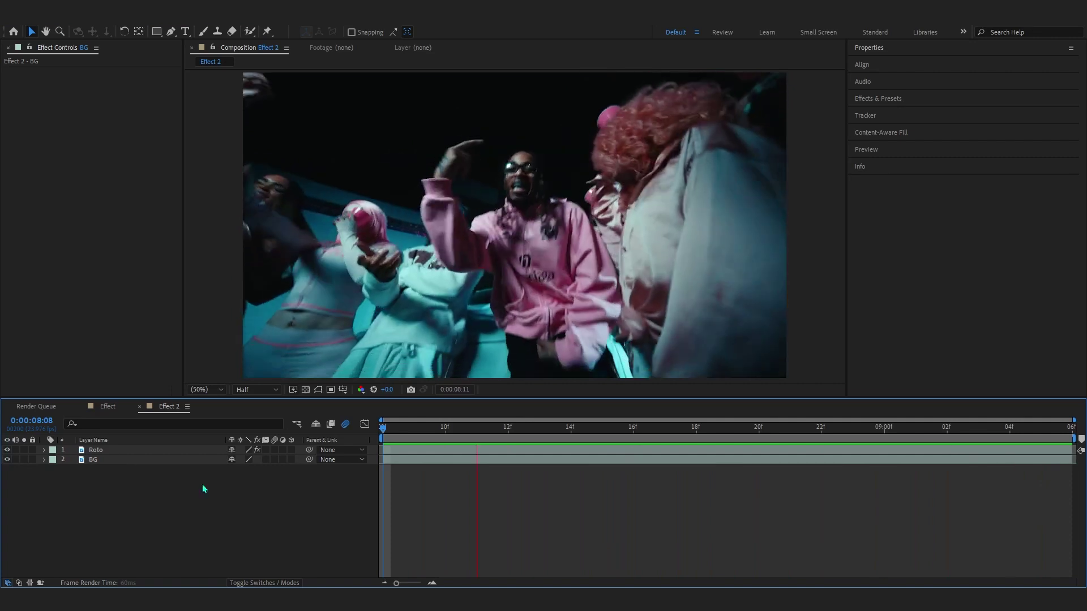
Inspect the cutout on the Roto layer by scrubbing through the clip and toggling the BG layer's visibility
{"action": "key", "text": "space"}
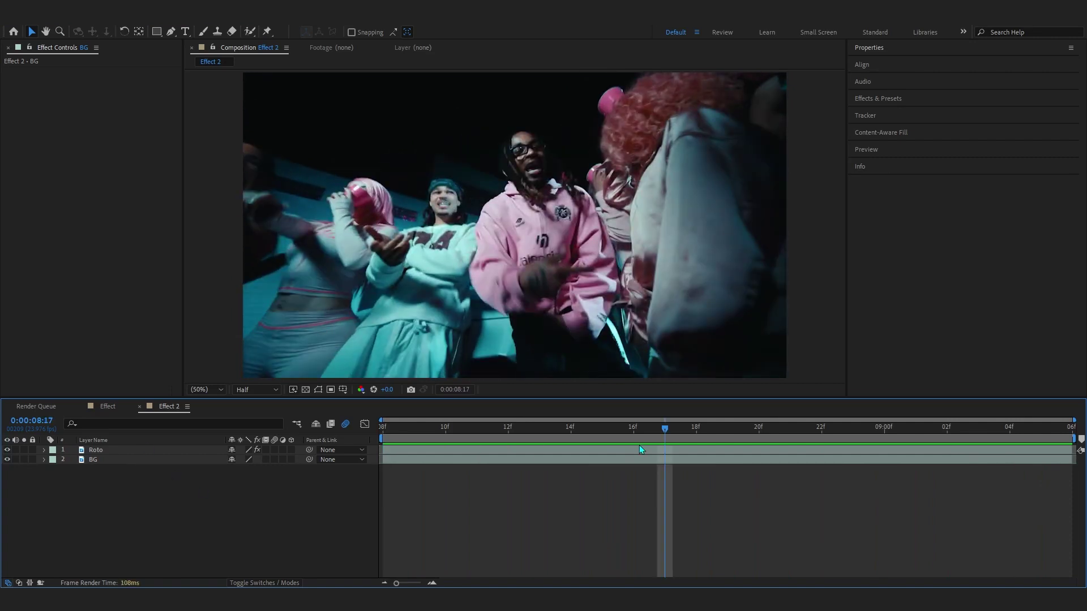
{"action": "left_click", "coordinate": [8, 460]}
{"action": "left_click_drag", "start_coordinate": [616, 430], "coordinate": [792, 447]}
{"action": "left_click", "coordinate": [419, 451]}
{"action": "key", "text": "space"}
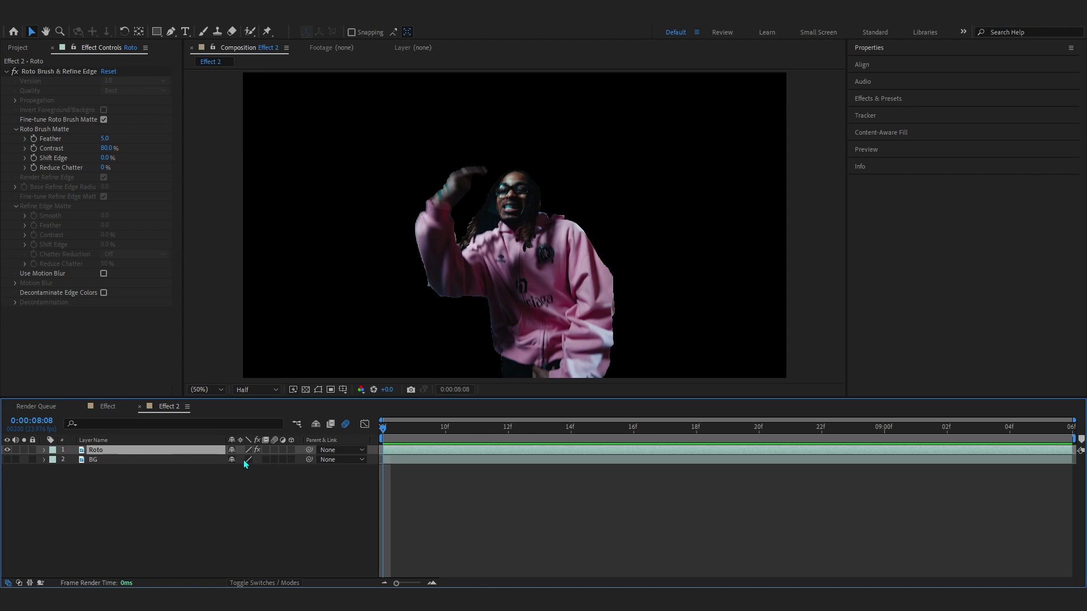
{"action": "left_click", "coordinate": [6, 460]}
{"action": "left_click", "coordinate": [7, 460]}
{"action": "left_click", "coordinate": [7, 460]}
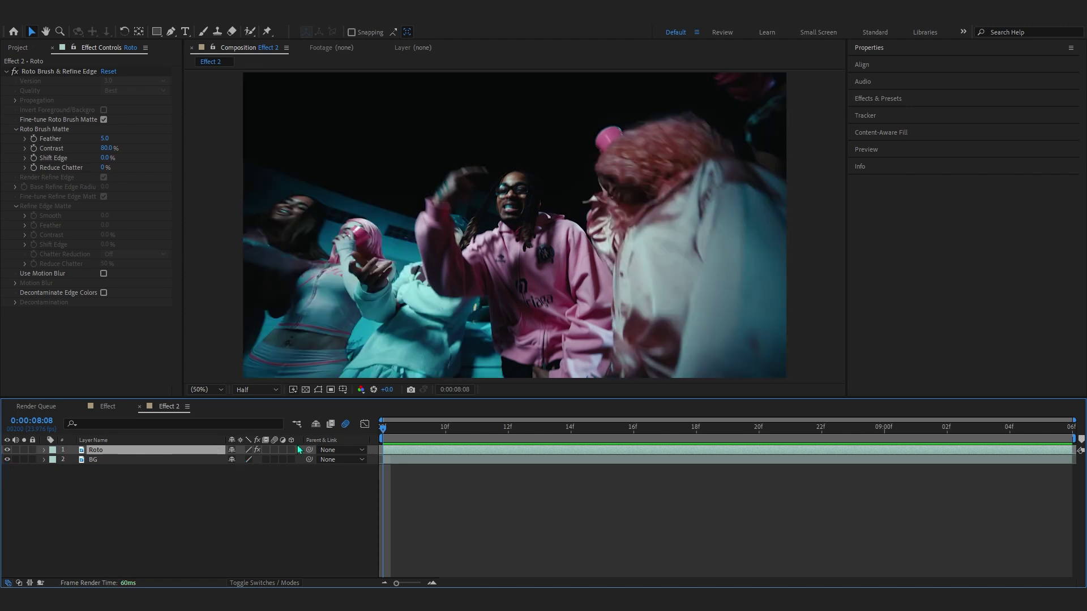
{"action": "left_click", "coordinate": [7, 459]}
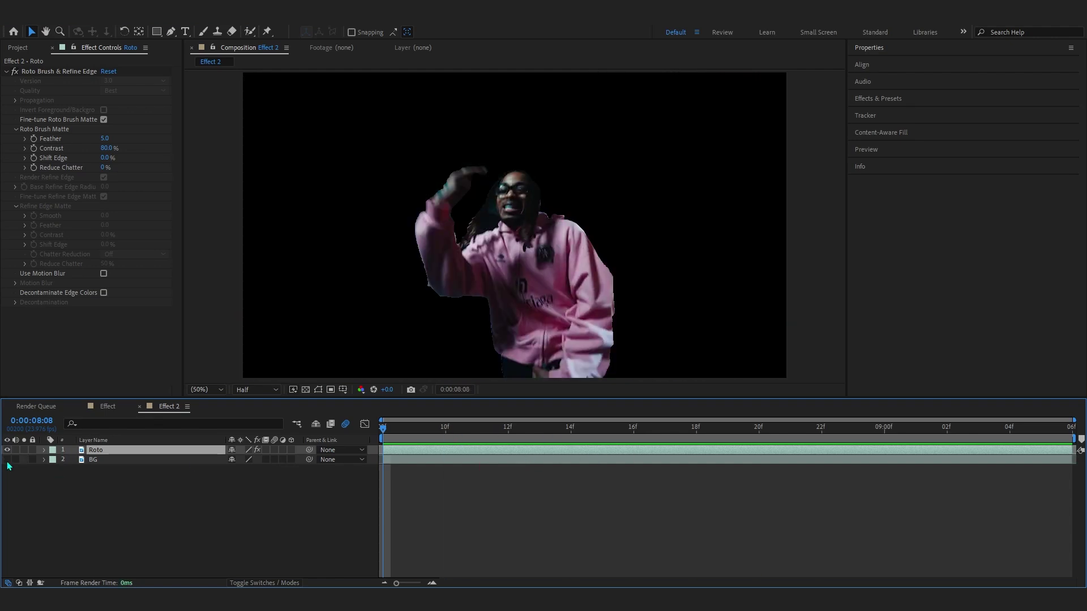
{"action": "left_click", "coordinate": [8, 460]}
Apply the S_HalfTone effect to the Roto layer, with the Roto Brush & Refine Edge settings collapsed
{"action": "left_click", "coordinate": [6, 71]}
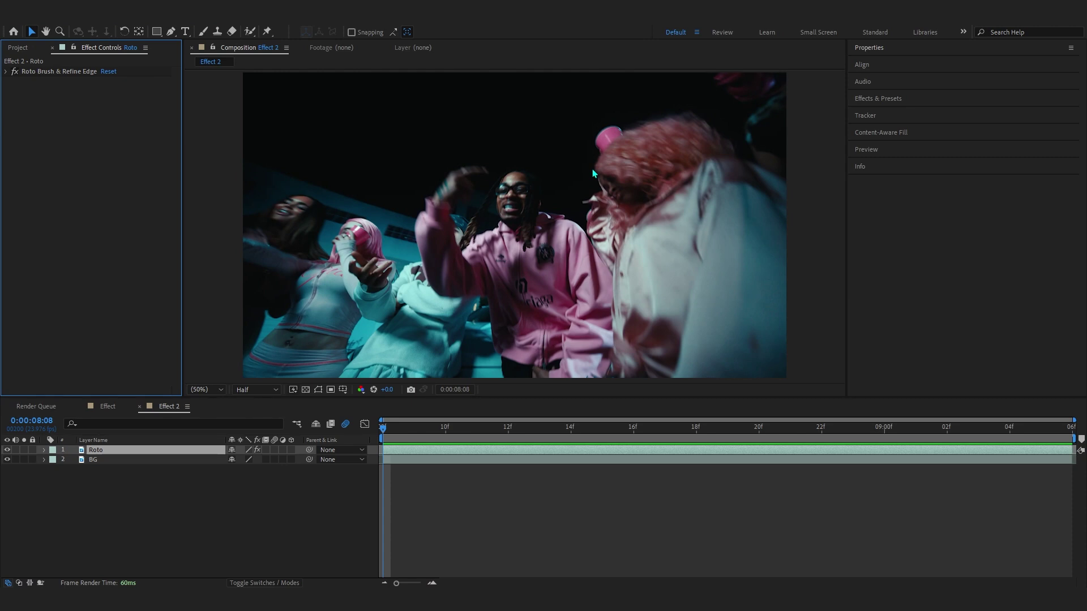
{"action": "key", "text": "ctrl+space"}
{"action": "type", "text": "S_"}
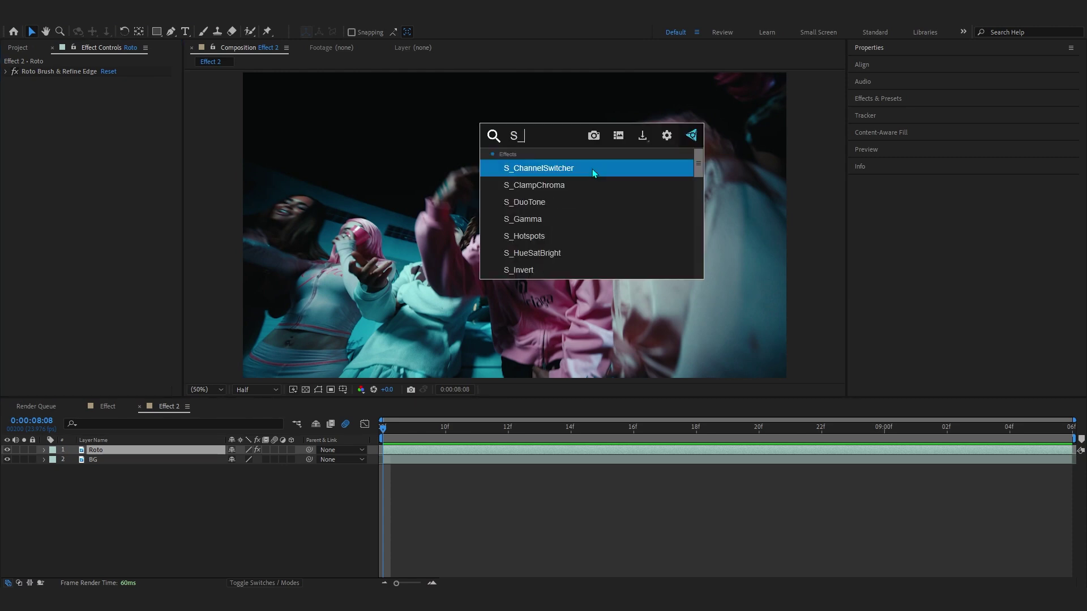
{"action": "type", "text": "half"}
{"action": "key", "text": "Return"}
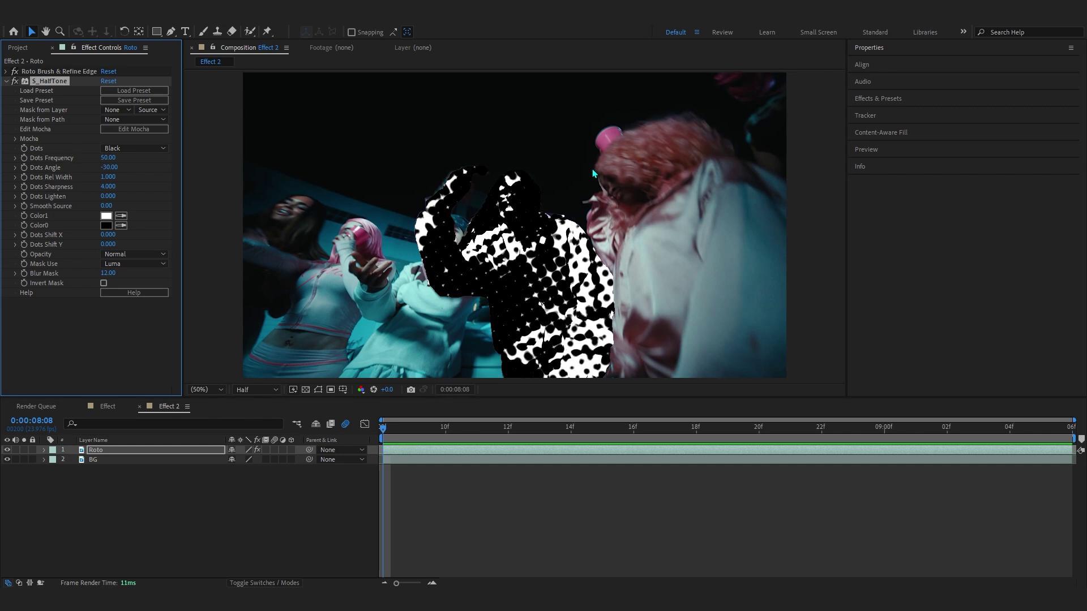
Set the S_HalfTone Dots Frequency to 284 and scrub through the clip to check the dot pattern
{"action": "left_click_drag", "start_coordinate": [108, 159], "coordinate": [224, 167]}
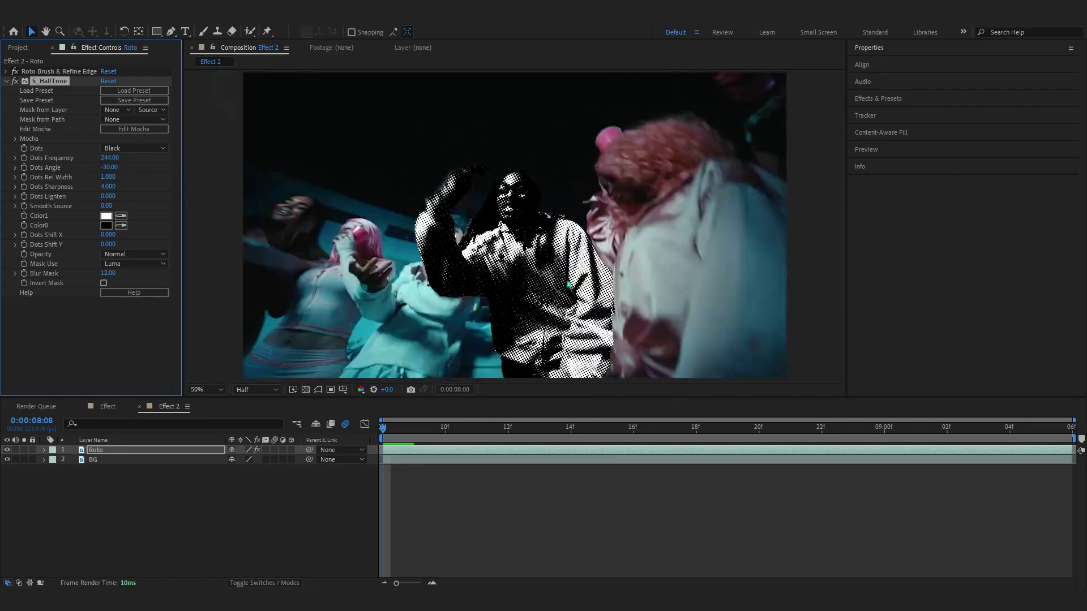
{"action": "left_click_drag", "start_coordinate": [443, 433], "coordinate": [1041, 493]}
{"action": "key", "text": "Home"}
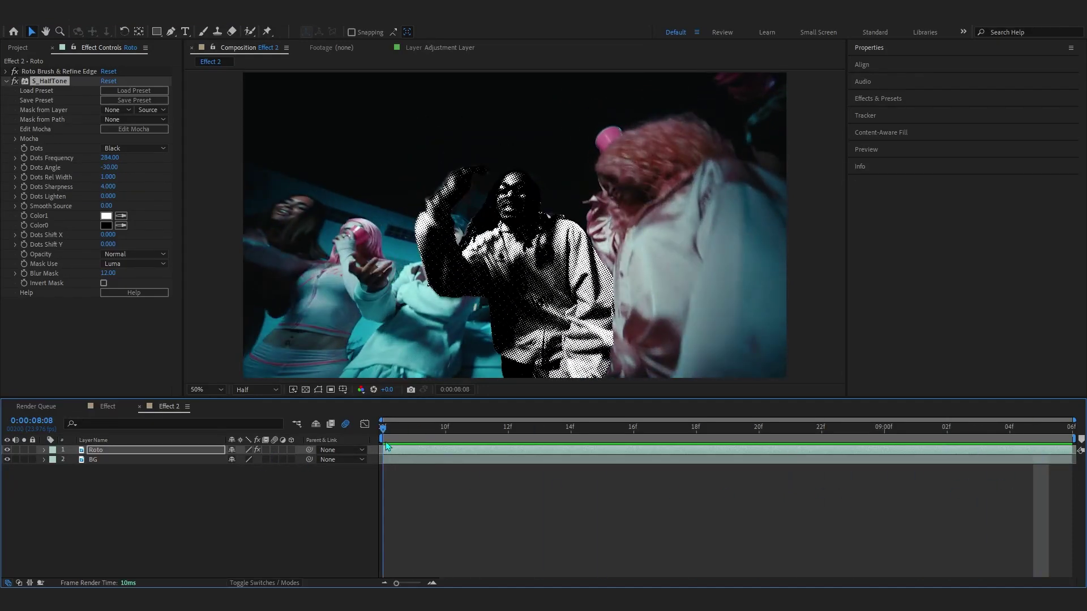
{"action": "left_click_drag", "start_coordinate": [387, 447], "coordinate": [664, 447]}
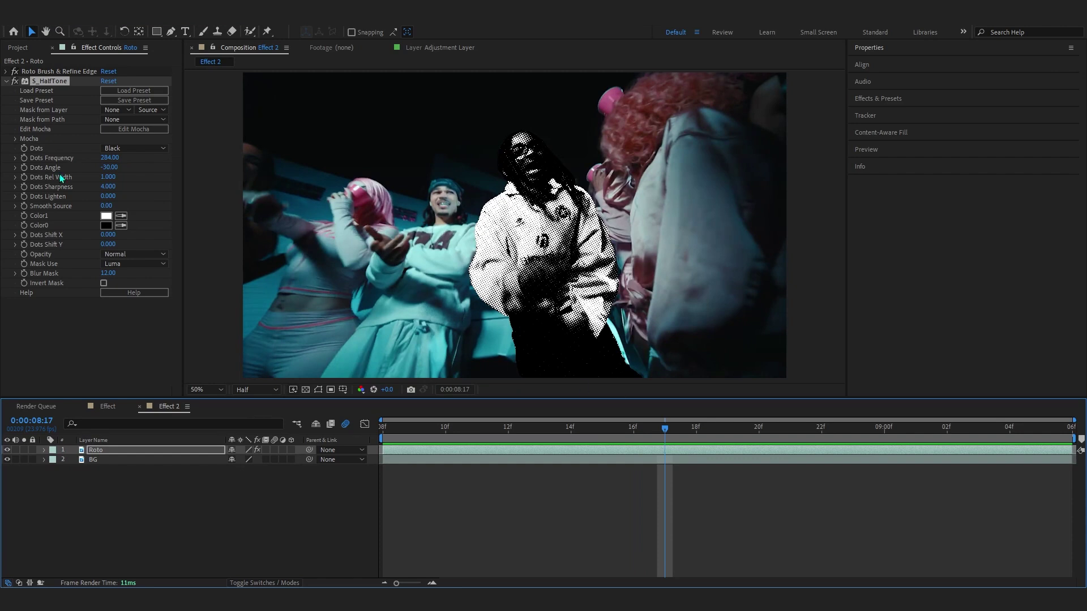
Change the S_HalfTone Color0 to a dark magenta-purple with a hue of 306° and play the preview
{"action": "left_click", "coordinate": [107, 224]}
{"action": "left_click_drag", "start_coordinate": [823, 399], "coordinate": [817, 311]}
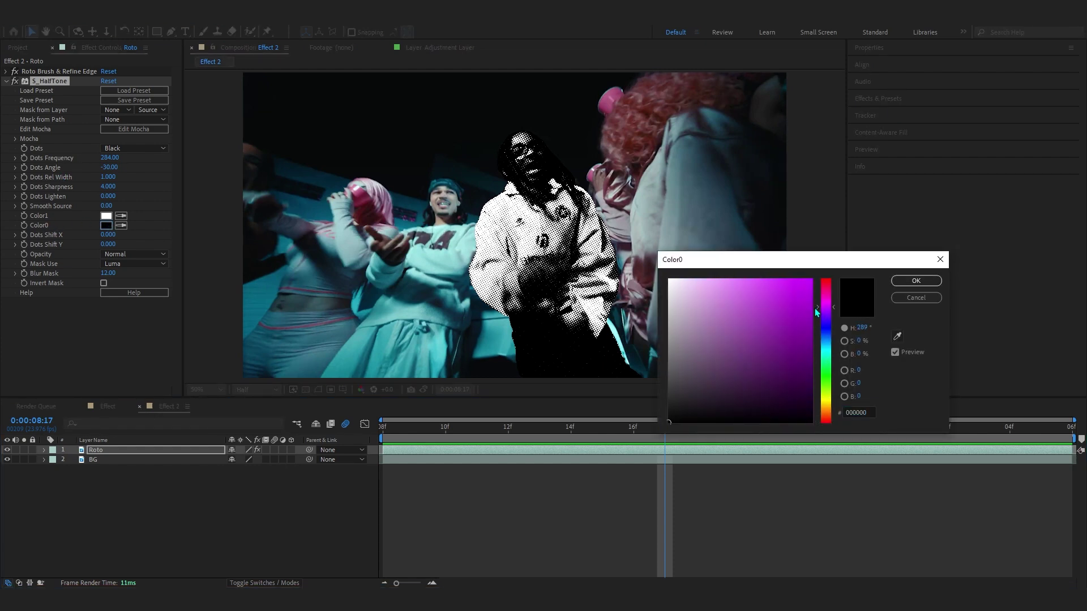
{"action": "mouse_move", "coordinate": [720, 364]}
{"action": "left_mouse_down"}
{"action": "mouse_move", "coordinate": [804, 383]}
{"action": "mouse_move", "coordinate": [794, 381]}
{"action": "left_mouse_up"}
{"action": "left_click", "coordinate": [815, 302]}
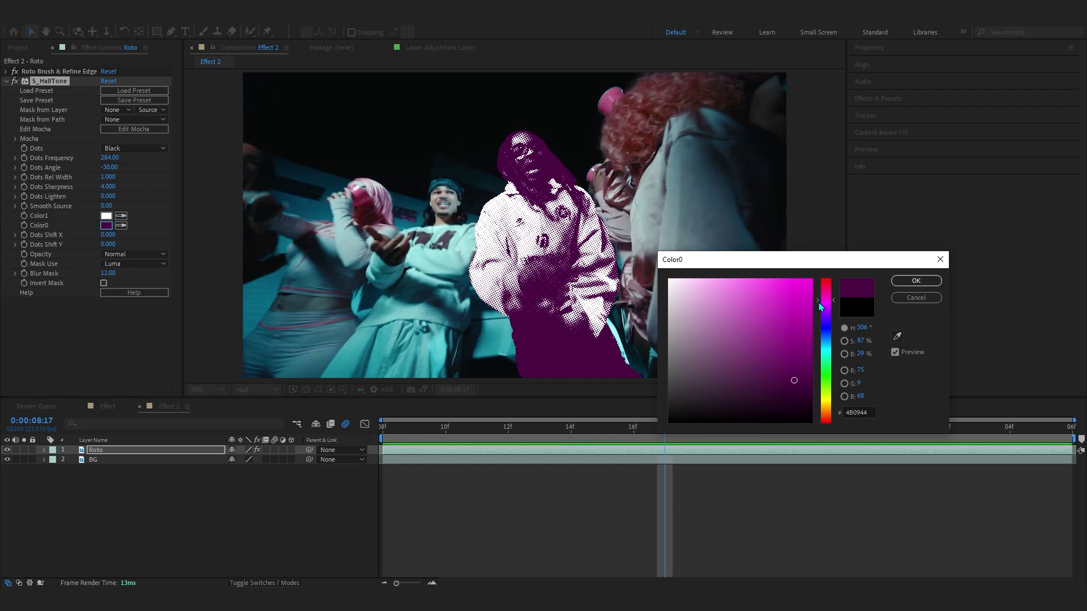
{"action": "left_click_drag", "start_coordinate": [799, 383], "coordinate": [801, 384]}
{"action": "left_click", "coordinate": [916, 281]}
{"action": "key", "text": "space"}
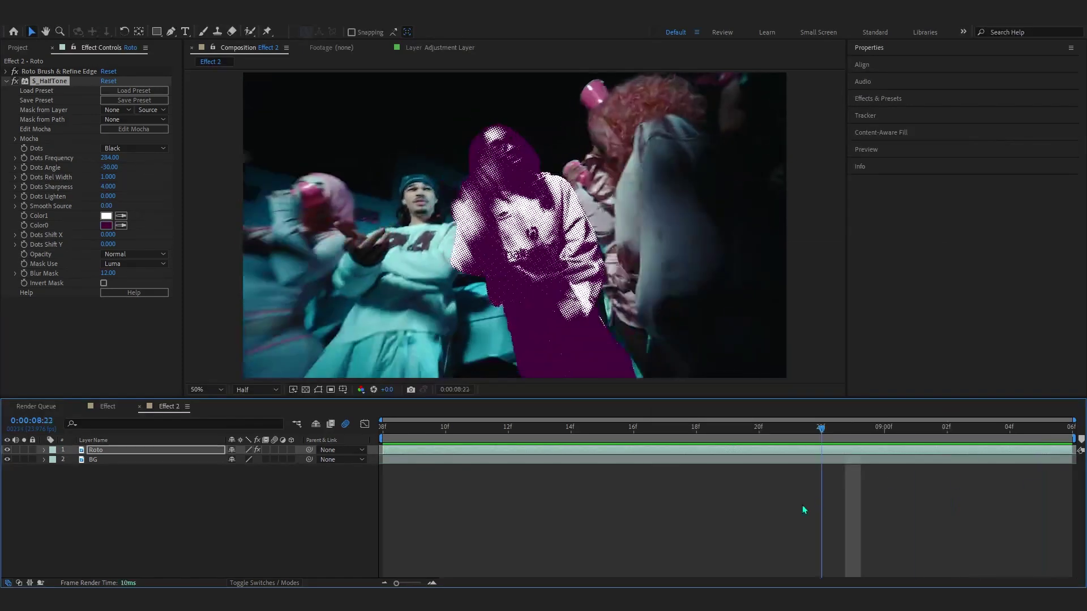
Refine the S_HalfTone Color0 to 40063A and preview the halftone subject across the clip
{"action": "left_click", "coordinate": [106, 226]}
{"action": "left_click_drag", "start_coordinate": [786, 393], "coordinate": [800, 387]}
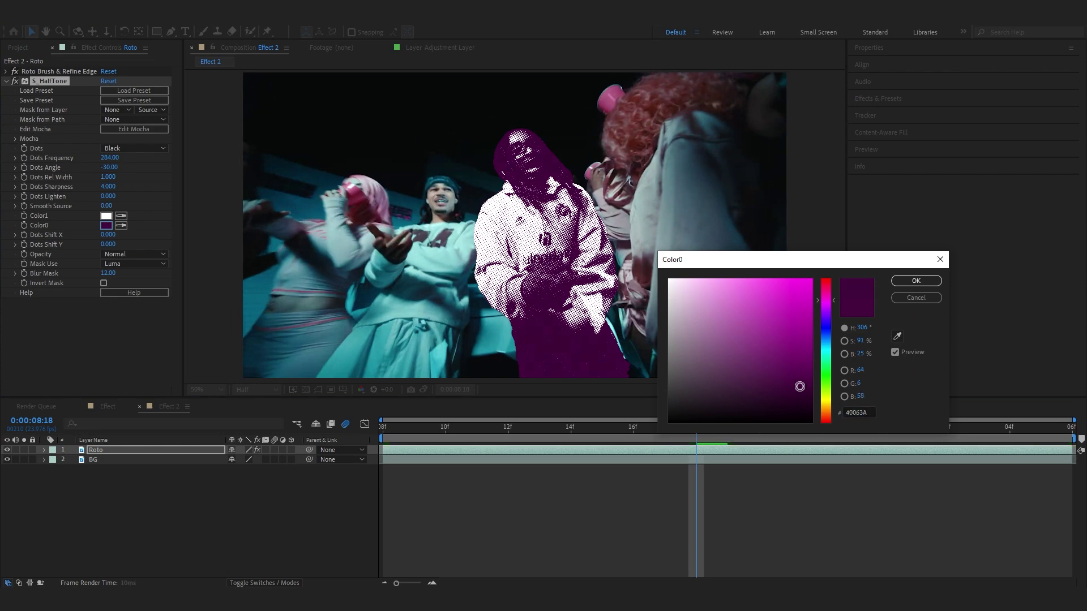
{"action": "left_click", "coordinate": [916, 281]}
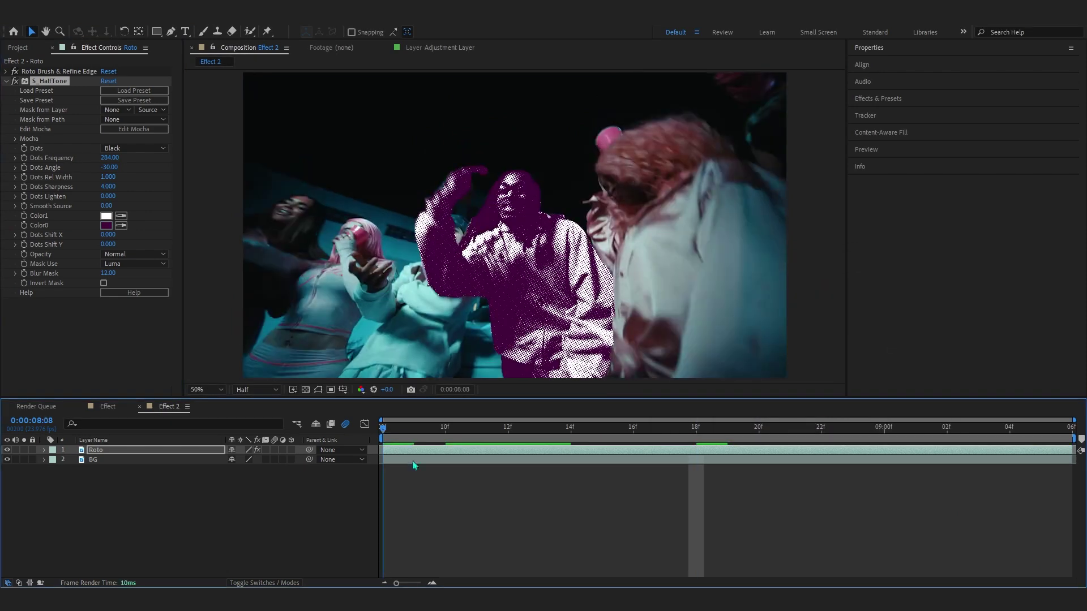
{"action": "key", "text": "space"}
{"action": "left_click_drag", "start_coordinate": [995, 431], "coordinate": [414, 493]}
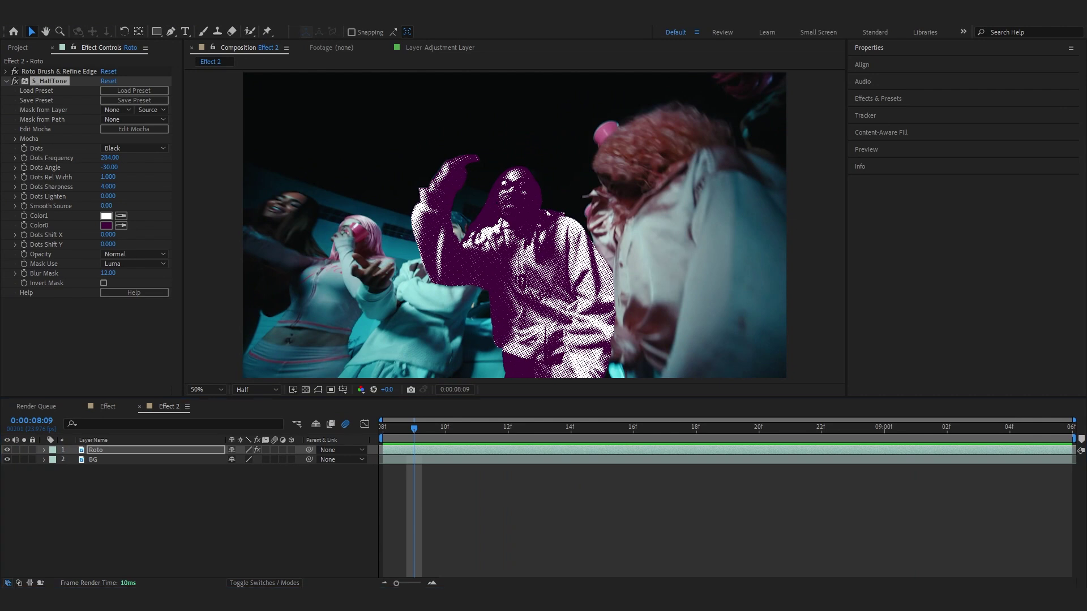
{"action": "left_click", "coordinate": [893, 549]}
{"action": "key", "text": "Home"}
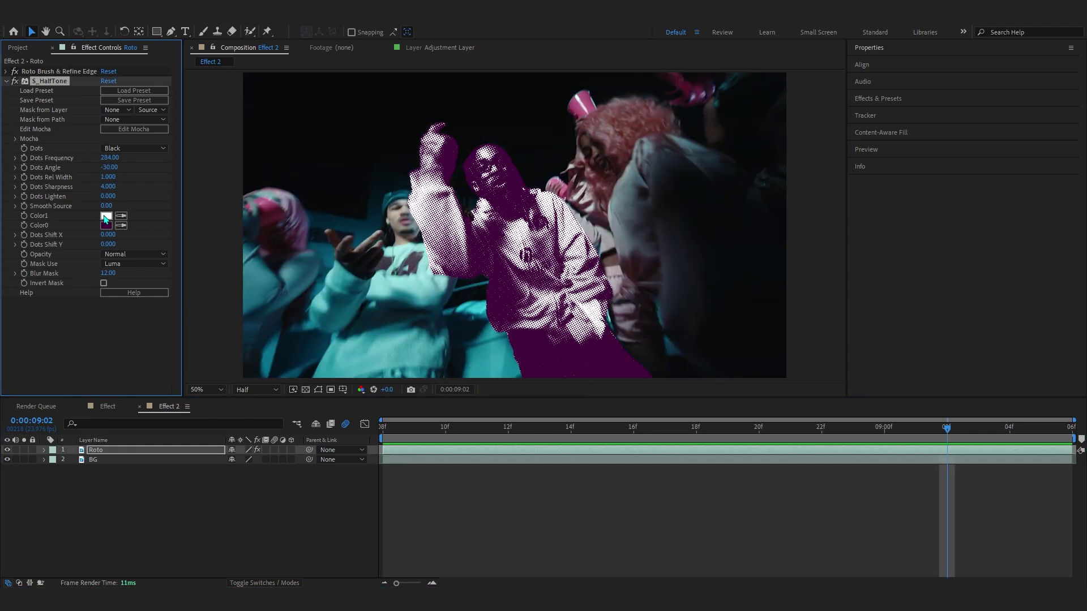
Set the S_HalfTone Color1 to a very pale lilac with a hue of 295° and preview the clip
{"action": "left_click", "coordinate": [106, 216]}
{"action": "left_click_drag", "start_coordinate": [691, 300], "coordinate": [687, 279]}
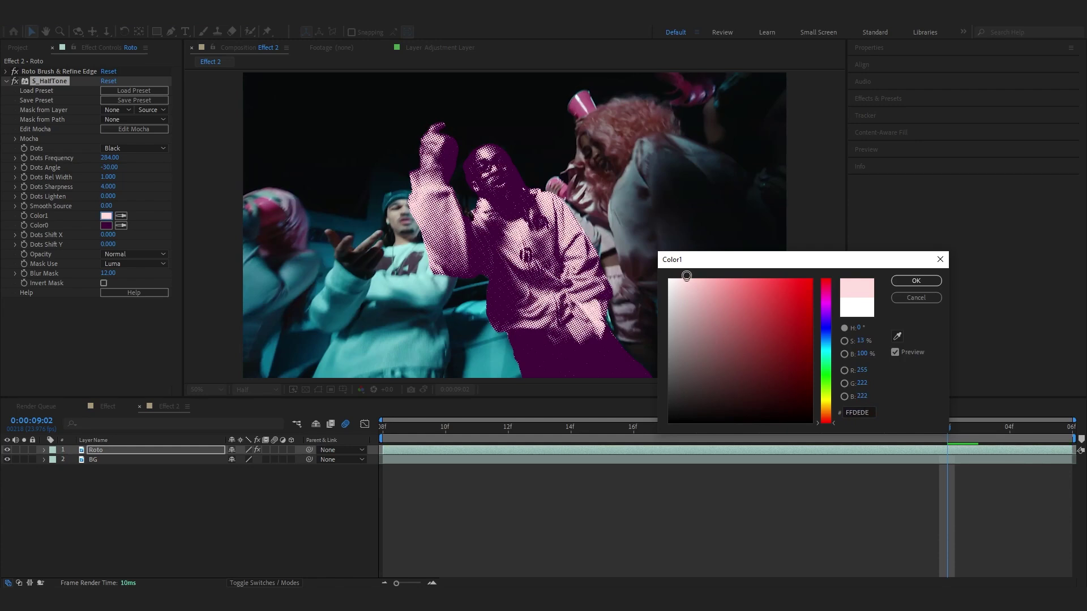
{"action": "left_click", "coordinate": [824, 397]}
{"action": "left_click_drag", "start_coordinate": [825, 398], "coordinate": [799, 305]}
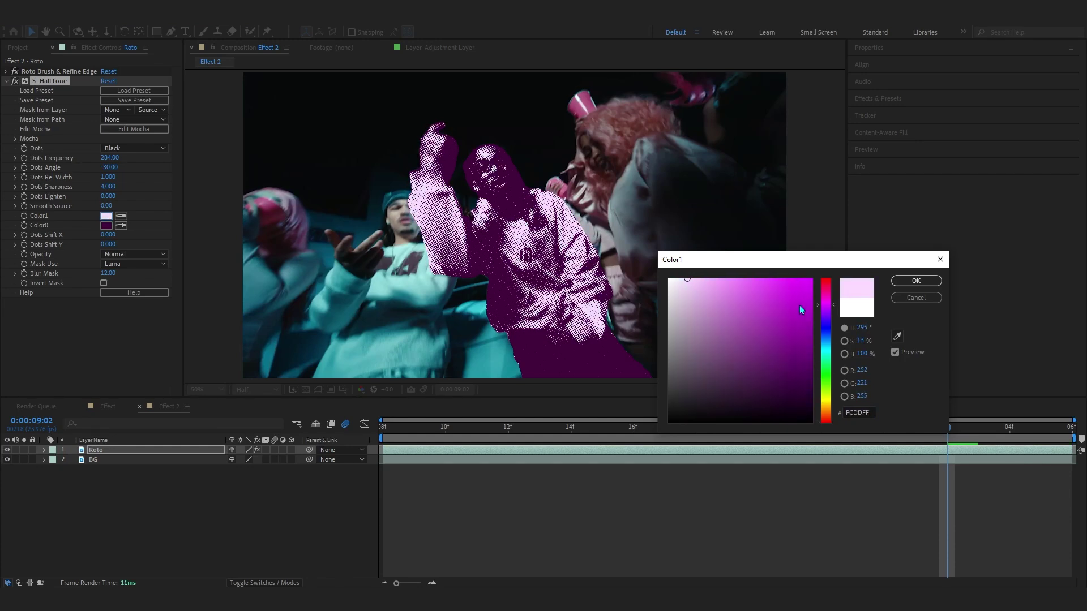
{"action": "left_click", "coordinate": [678, 281]}
{"action": "left_click_drag", "start_coordinate": [680, 281], "coordinate": [682, 281]}
{"action": "left_click_drag", "start_coordinate": [681, 279], "coordinate": [683, 276]}
{"action": "left_click", "coordinate": [916, 280]}
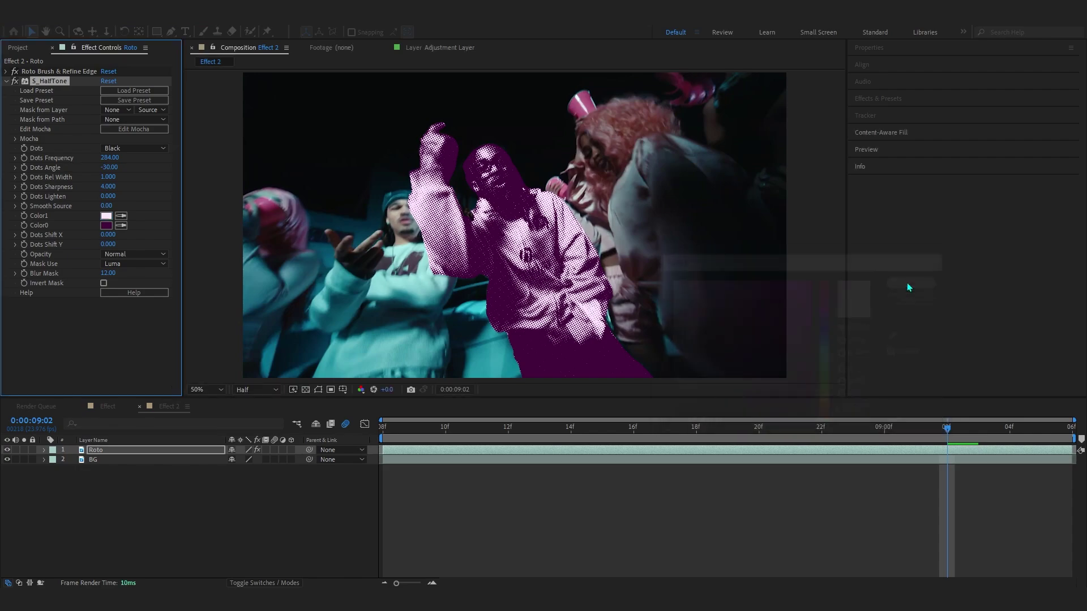
{"action": "left_click_drag", "start_coordinate": [956, 430], "coordinate": [467, 435]}
{"action": "key", "text": "space"}
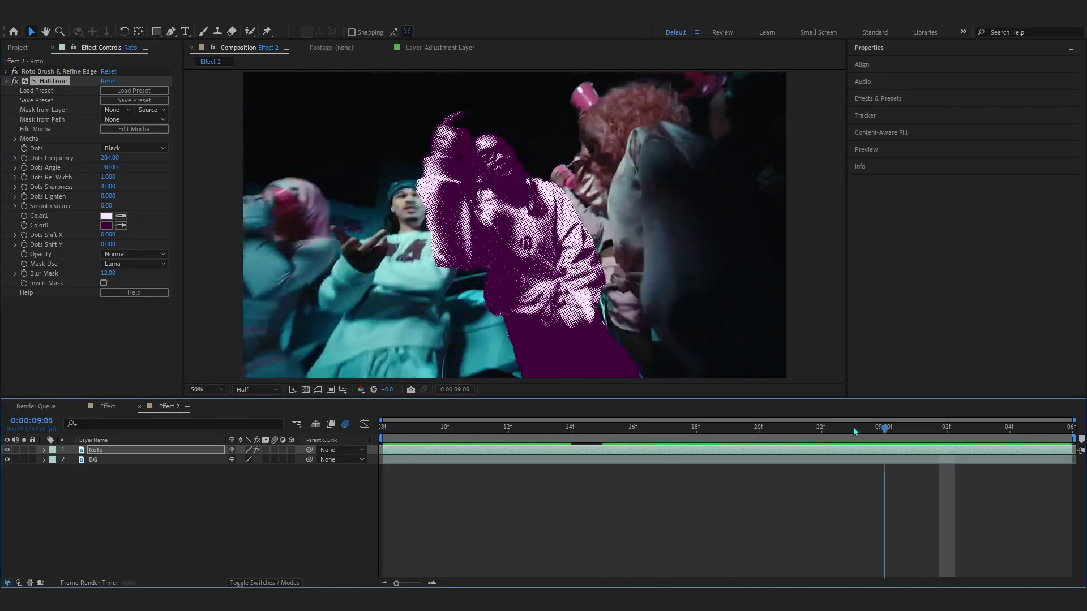
Add a Curves effect to the Roto layer and place it above S_HalfTone in the effect order
{"action": "key", "text": "ctrl+space"}
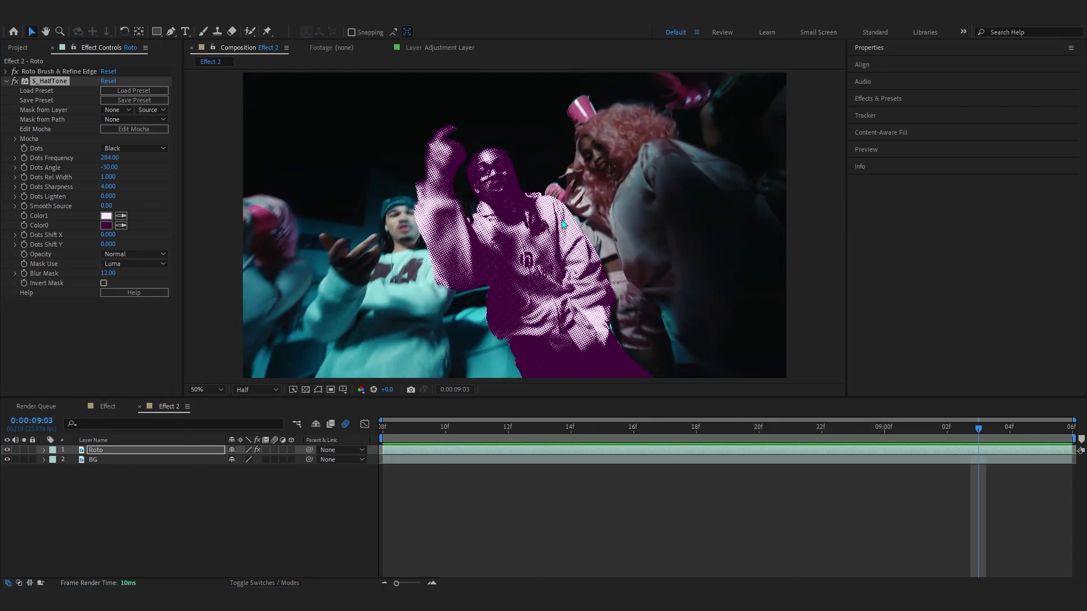
{"action": "type", "text": "cu"}
{"action": "key", "text": "Return"}
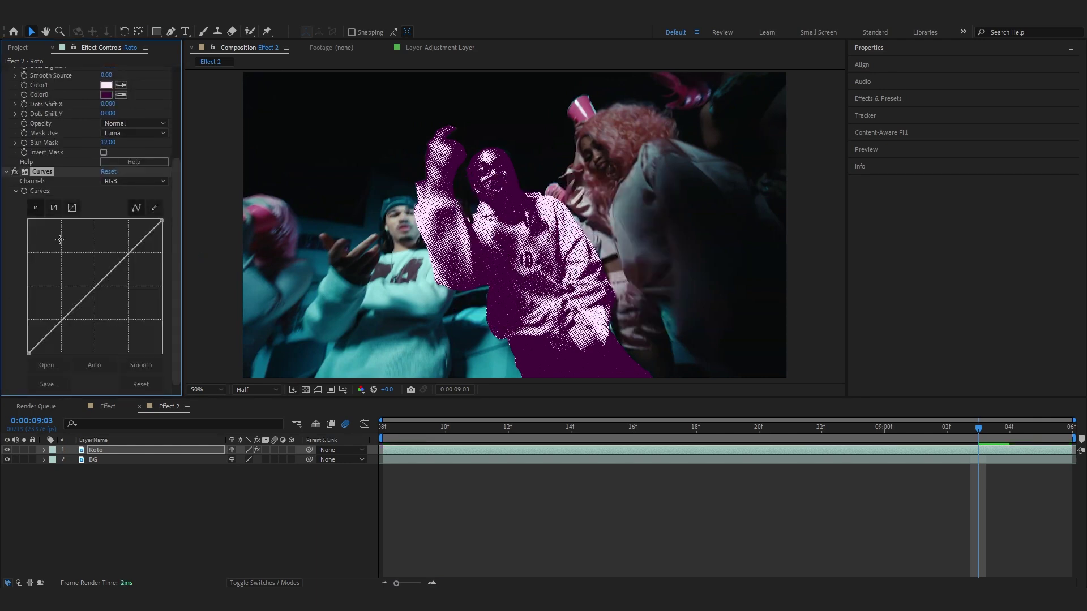
{"action": "left_click_drag", "start_coordinate": [42, 303], "coordinate": [52, 78]}
Raise the highlights and shadows of the Roto layer's RGB curve to brighten the subject, and preview the clip
{"action": "left_click_drag", "start_coordinate": [121, 178], "coordinate": [108, 162]}
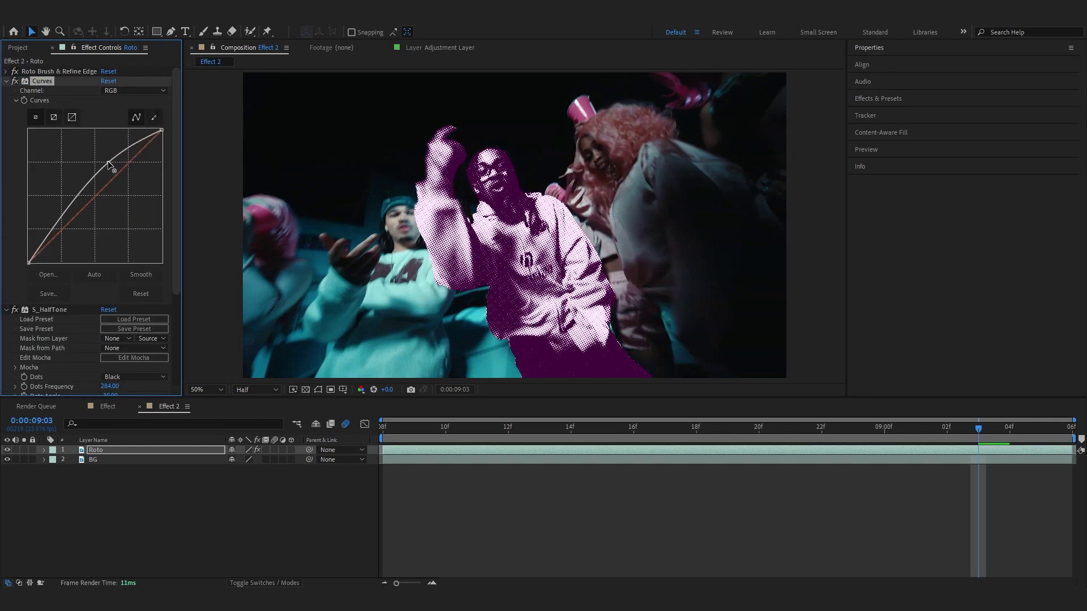
{"action": "mouse_move", "coordinate": [63, 218]}
{"action": "left_mouse_down"}
{"action": "mouse_move", "coordinate": [72, 230]}
{"action": "mouse_move", "coordinate": [45, 181]}
{"action": "mouse_move", "coordinate": [71, 207]}
{"action": "mouse_move", "coordinate": [59, 205]}
{"action": "left_mouse_up"}
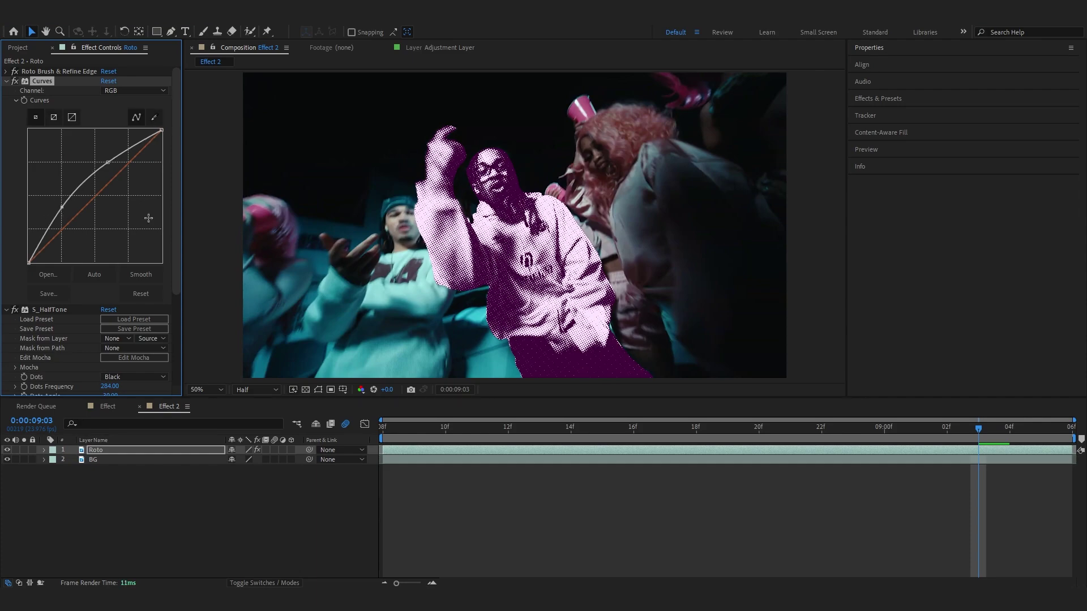
{"action": "left_click_drag", "start_coordinate": [875, 424], "coordinate": [787, 433]}
{"action": "key", "text": "space"}
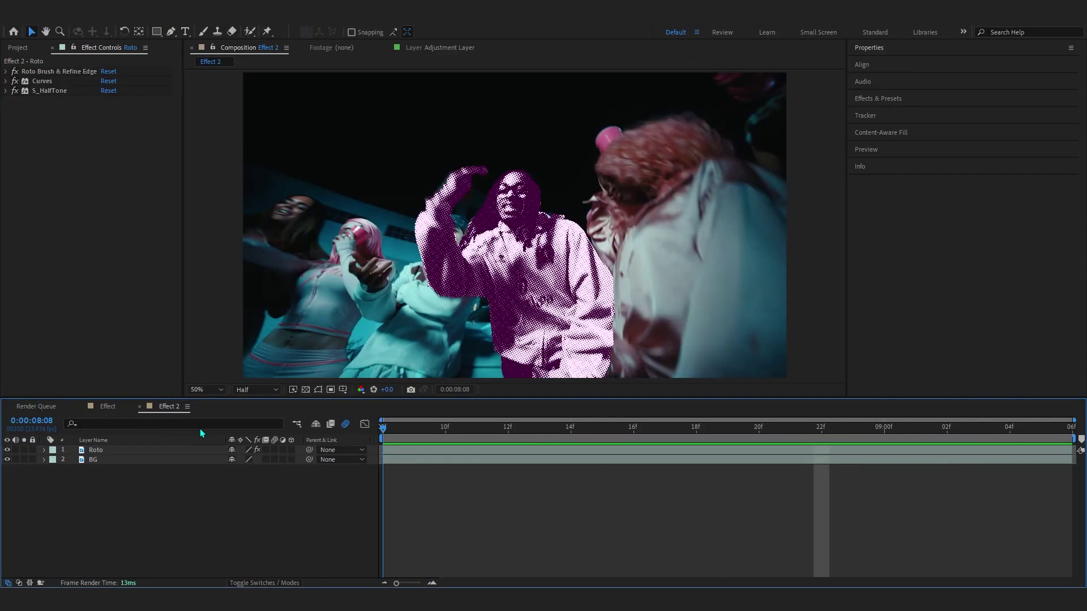
{"action": "left_click_drag", "start_coordinate": [391, 428], "coordinate": [592, 497]}
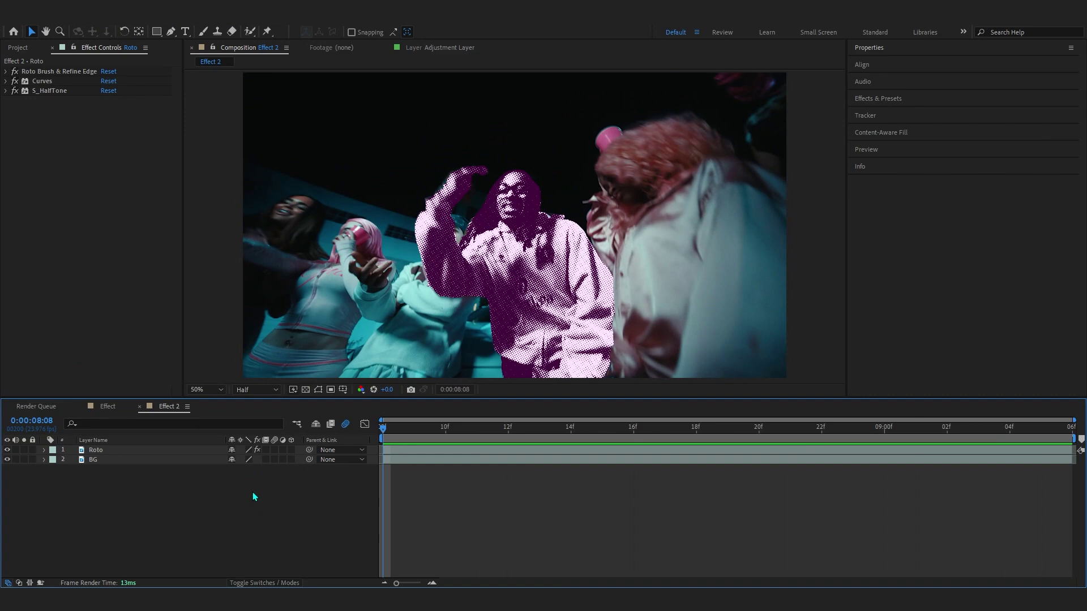
Try the Invert effect on the BG layer, preview the clip, and undo the effect
{"action": "left_click", "coordinate": [400, 460]}
{"action": "left_click_drag", "start_coordinate": [399, 436], "coordinate": [759, 436]}
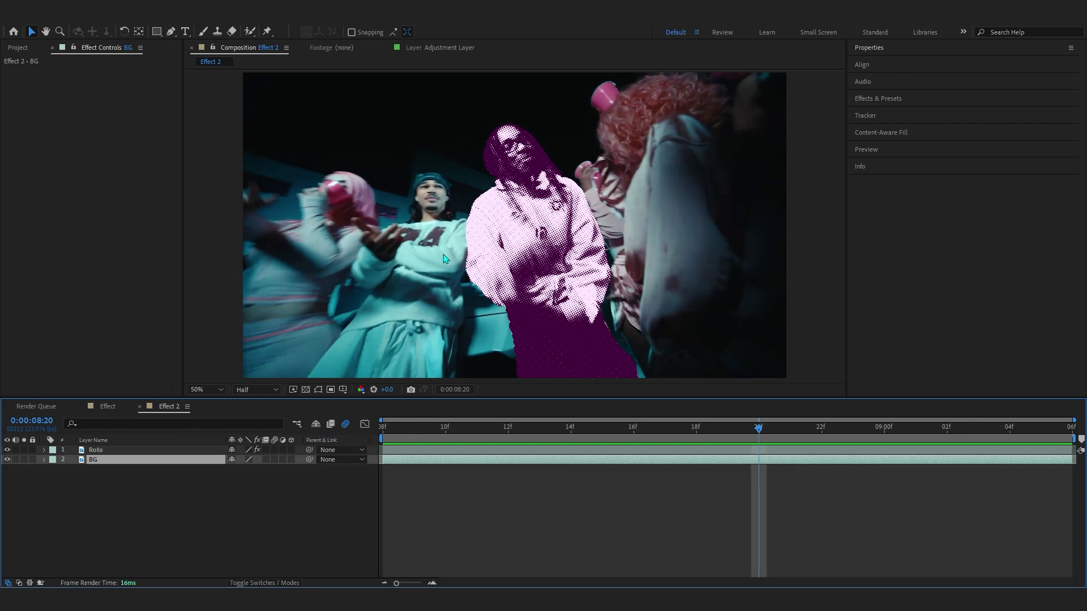
{"action": "key", "text": "ctrl+space"}
{"action": "type", "text": "inv"}
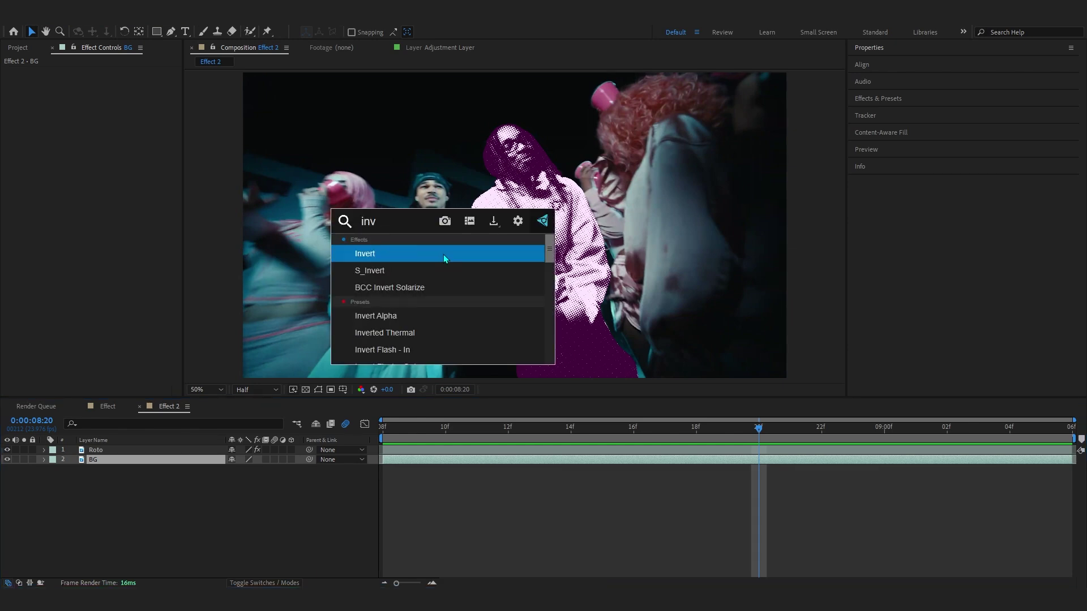
{"action": "key", "text": "Return"}
{"action": "left_click", "coordinate": [726, 437]}
{"action": "key", "text": "space"}
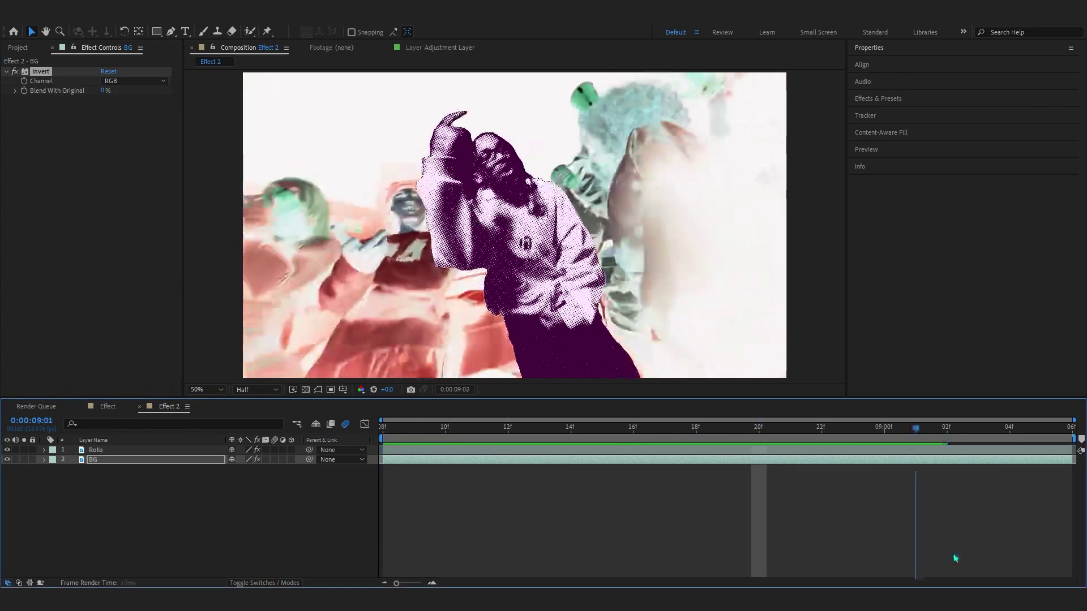
{"action": "key", "text": "ctrl+z"}
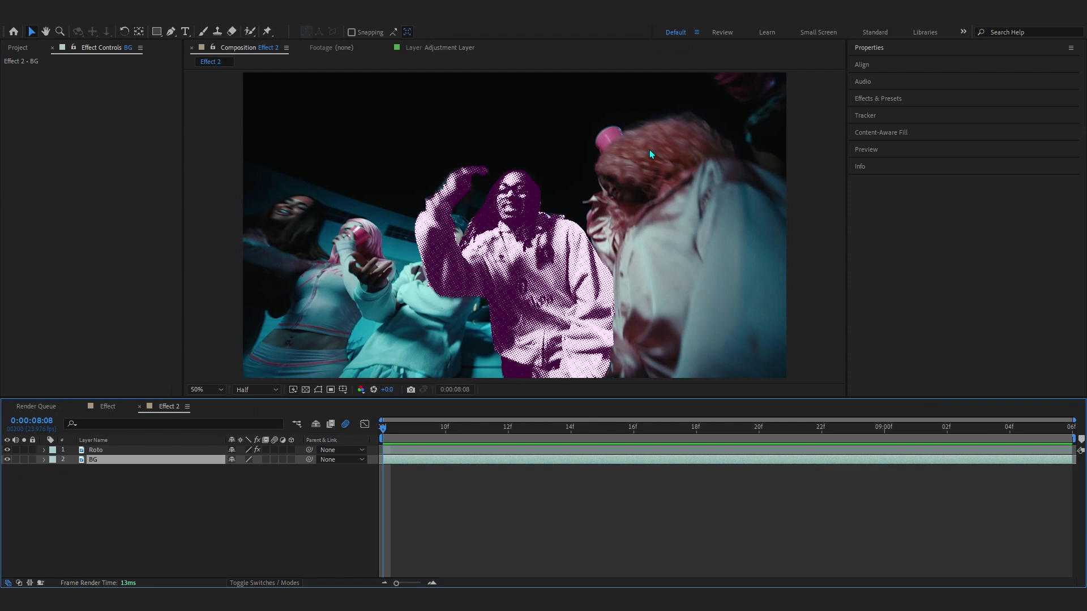
Apply the Colorama effect to the BG layer
{"action": "key", "text": "ctrl+space"}
{"action": "type", "text": "color"}
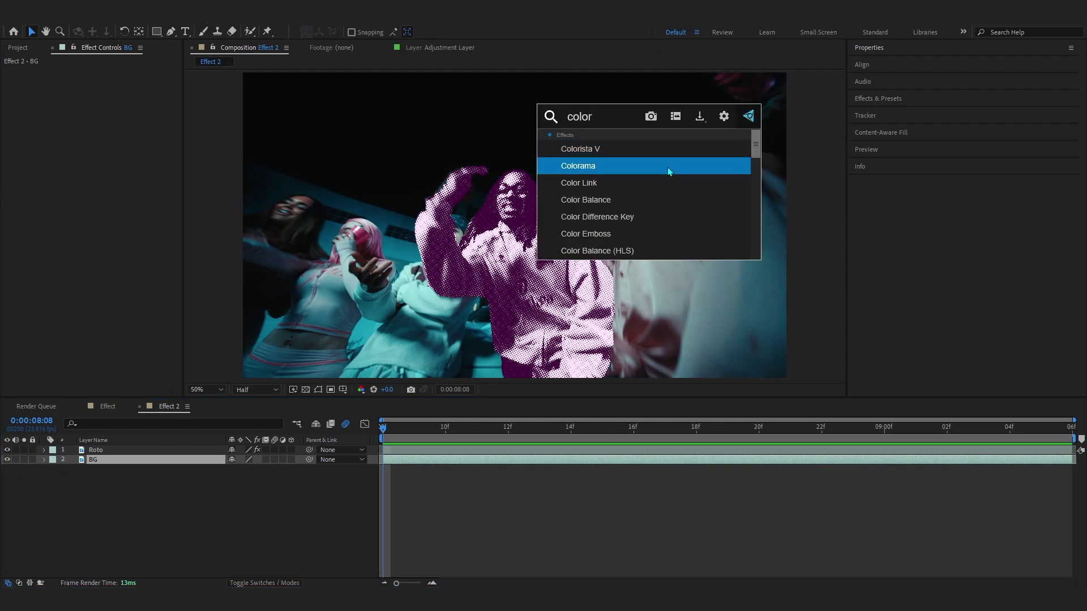
{"action": "left_click", "coordinate": [667, 168]}
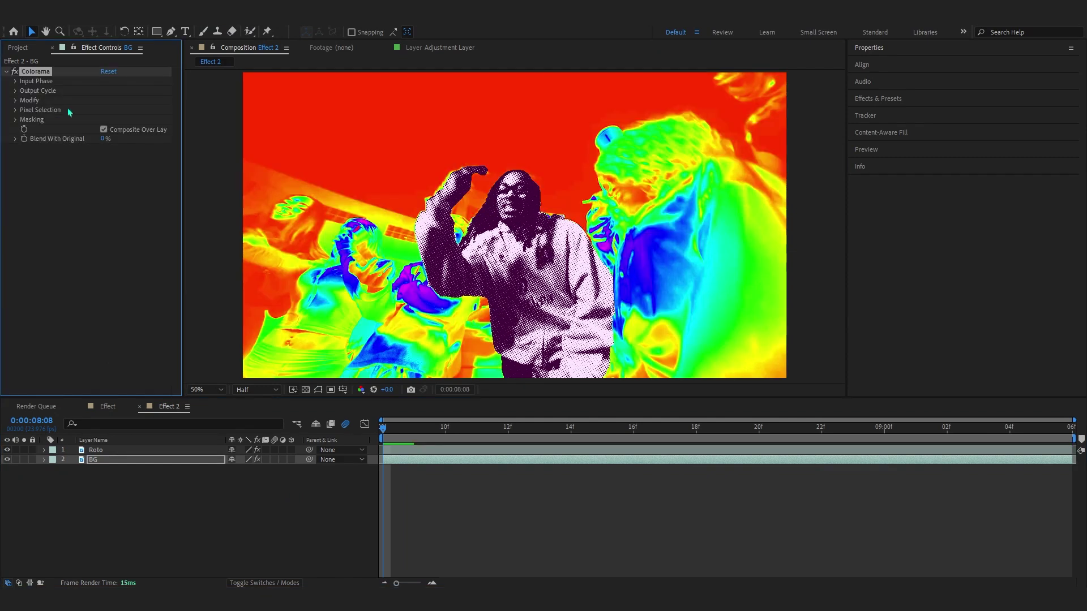
Set the preset palette of the BG layer's Colorama output cycle to Negative, and preview the clip
{"action": "left_click", "coordinate": [16, 92]}
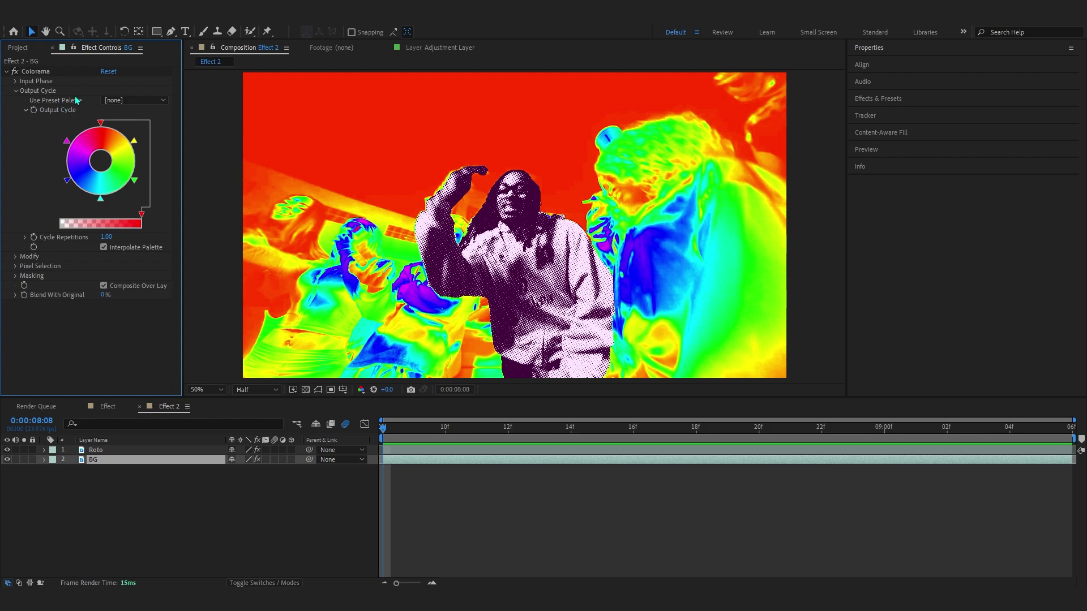
{"action": "left_click", "coordinate": [134, 100]}
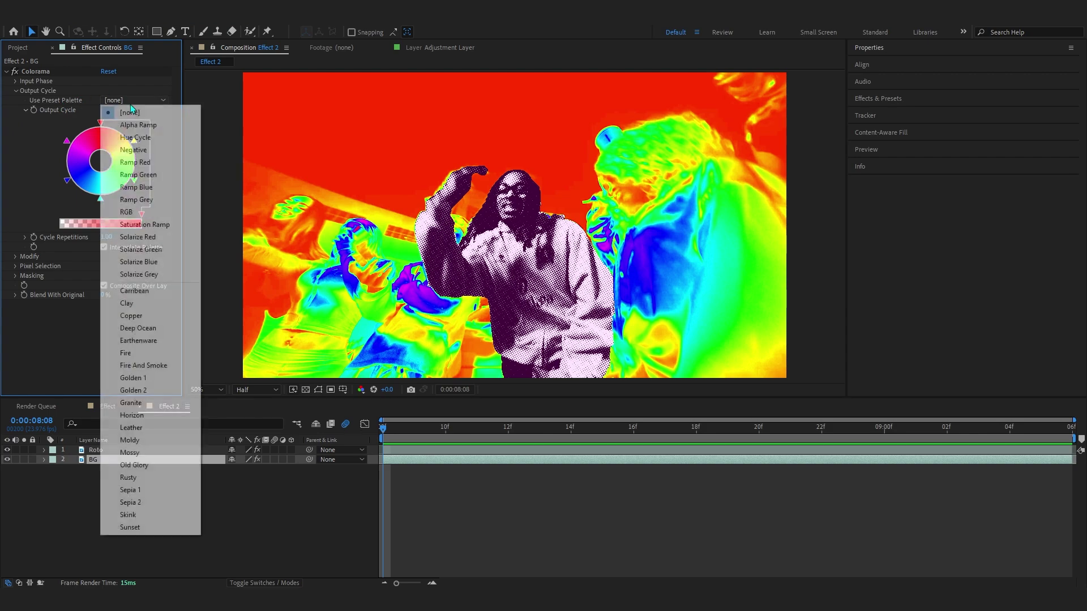
{"action": "left_click", "coordinate": [158, 151]}
{"action": "key", "text": "space"}
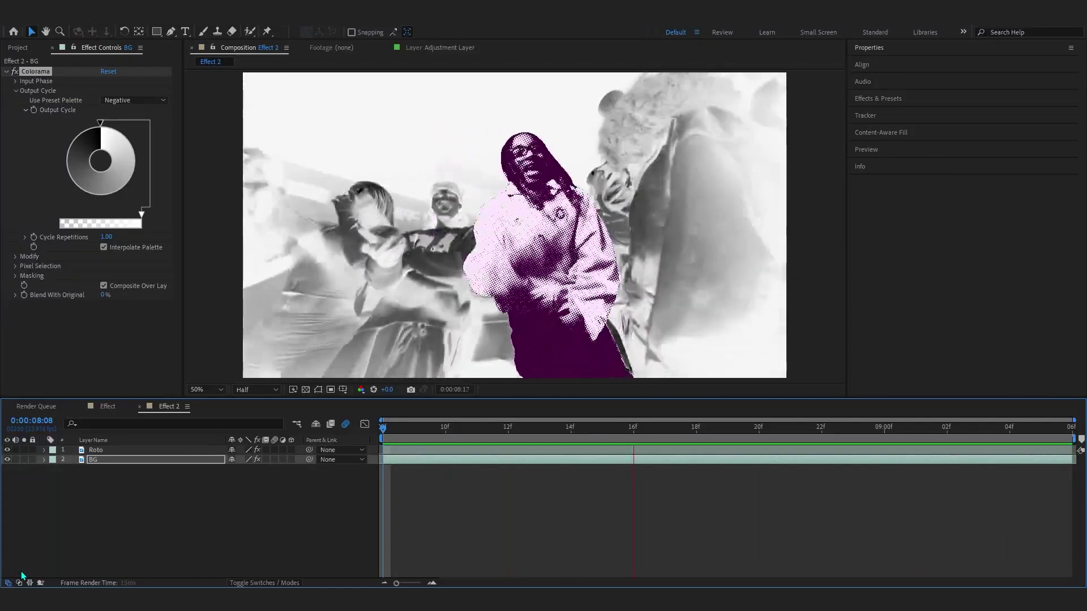
Brighten Color0 of the Roto layer's S_HalfTone effect to a purple of about RGB 105, 10, 90, and check other frames
{"action": "left_click", "coordinate": [126, 459]}
{"action": "left_click", "coordinate": [124, 451]}
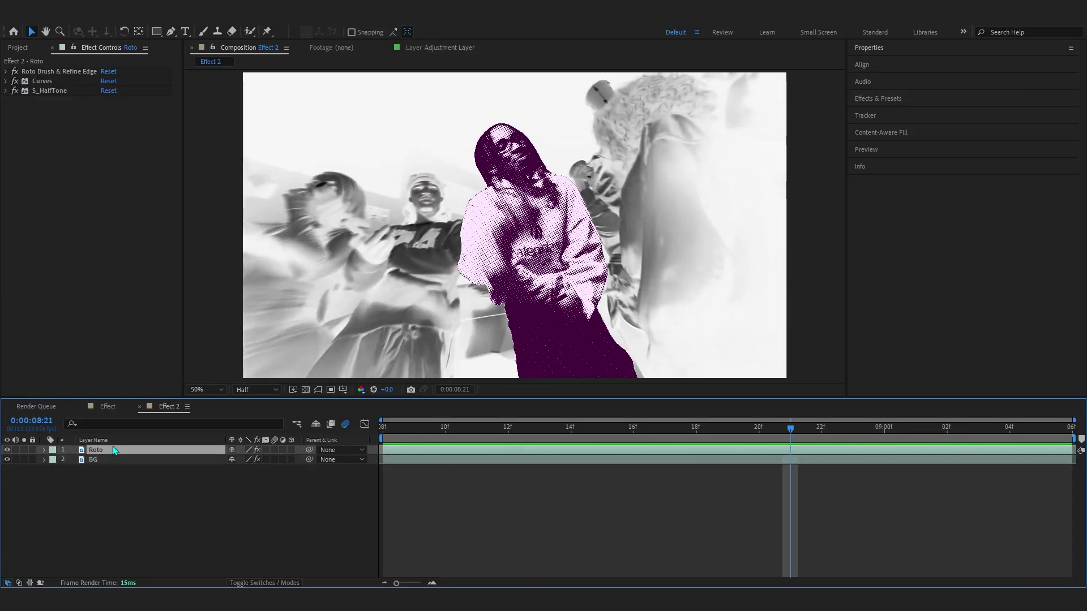
{"action": "left_click", "coordinate": [5, 91]}
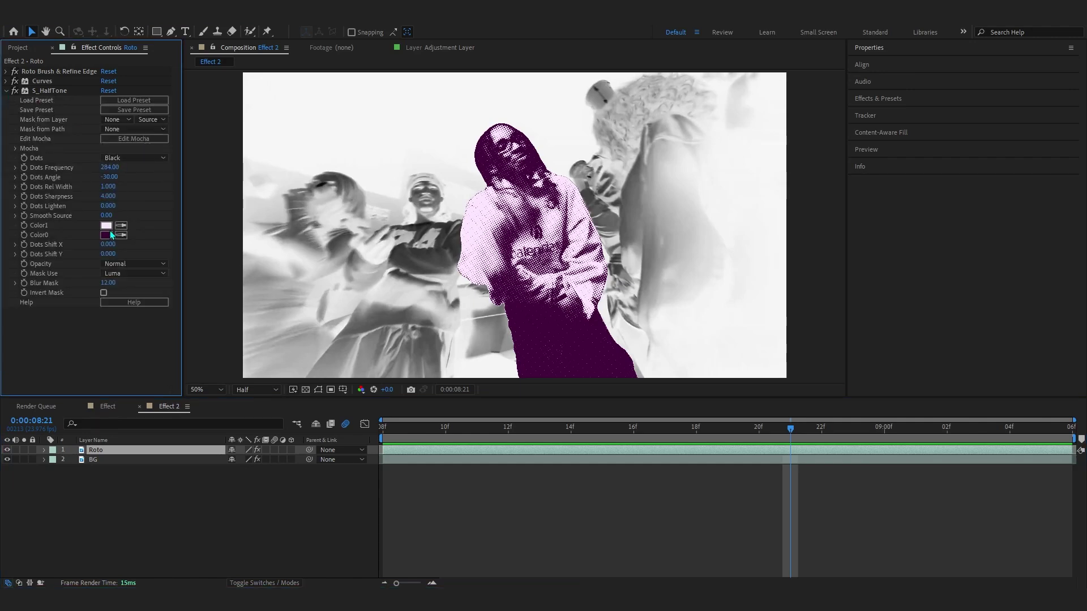
{"action": "left_click", "coordinate": [106, 235]}
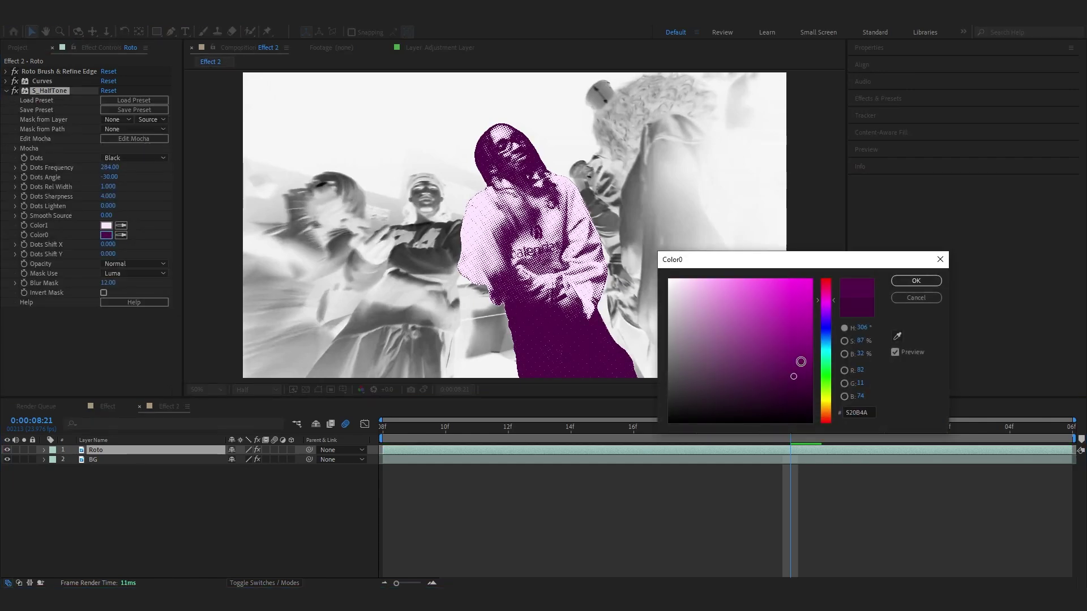
{"action": "left_click_drag", "start_coordinate": [793, 379], "coordinate": [784, 365]}
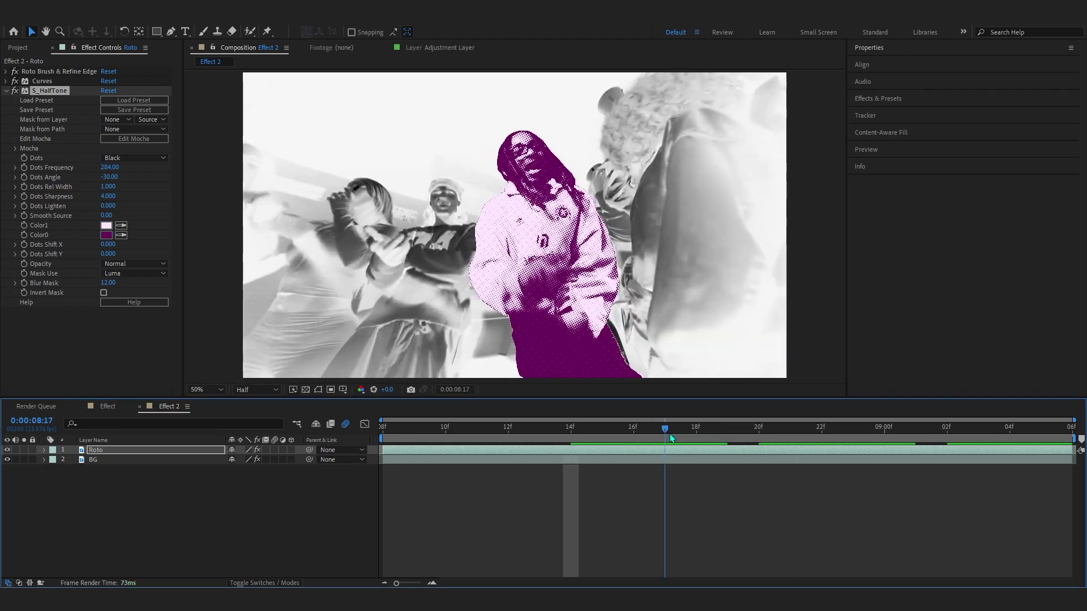
{"action": "mouse_move", "coordinate": [670, 434]}
{"action": "left_mouse_down"}
{"action": "mouse_move", "coordinate": [982, 432]}
{"action": "mouse_move", "coordinate": [602, 431]}
{"action": "mouse_move", "coordinate": [688, 442]}
{"action": "left_mouse_up"}
Apply the uni.Chromatic Aberration effect to the BG layer and preview the clip from the start
{"action": "left_click", "coordinate": [708, 460]}
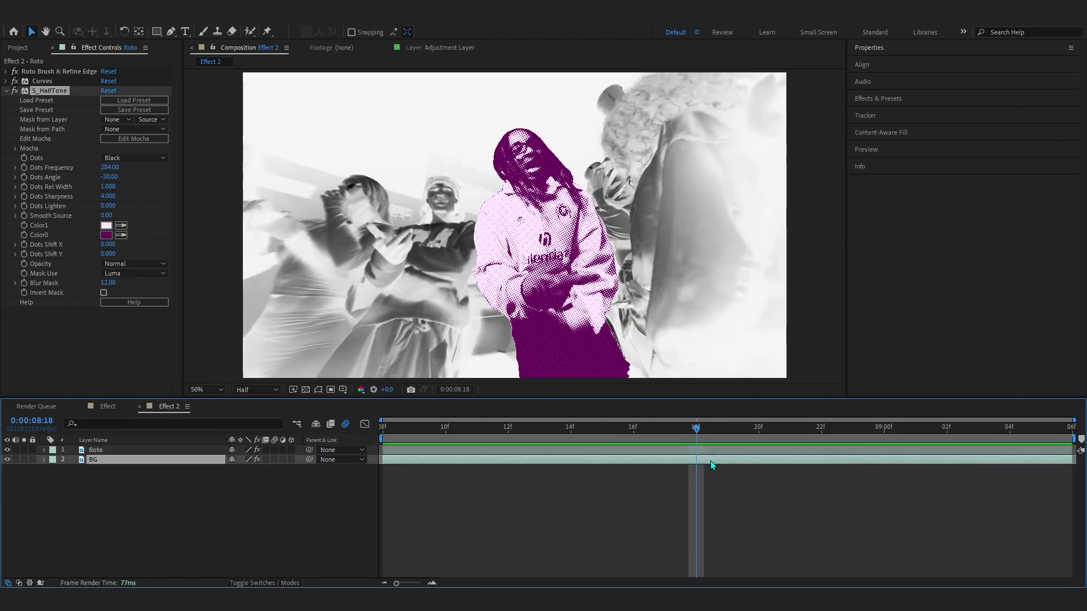
{"action": "left_click", "coordinate": [6, 72]}
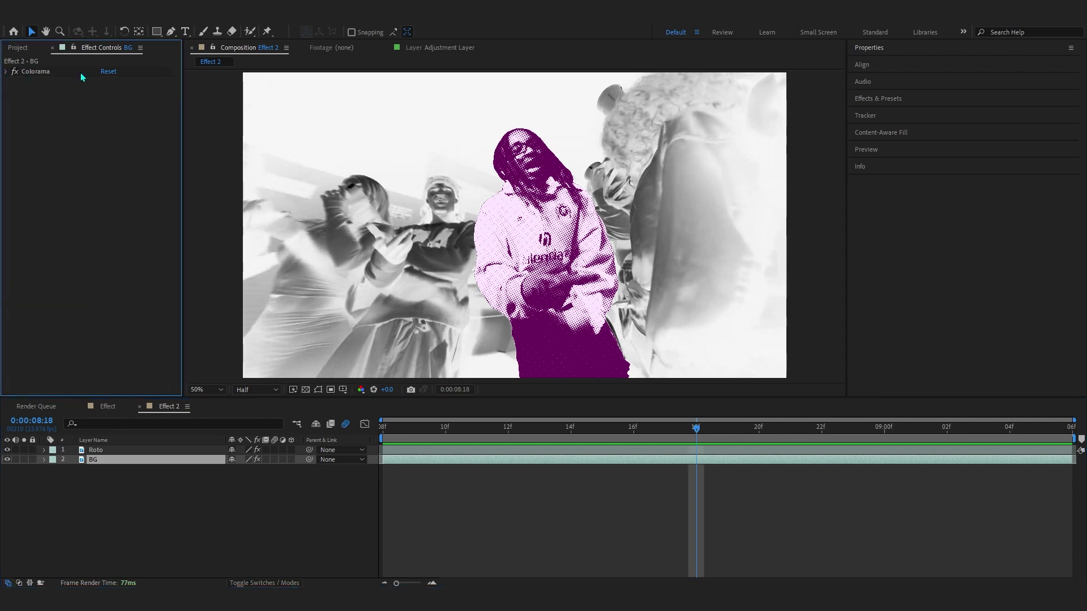
{"action": "key", "text": "ctrl+space"}
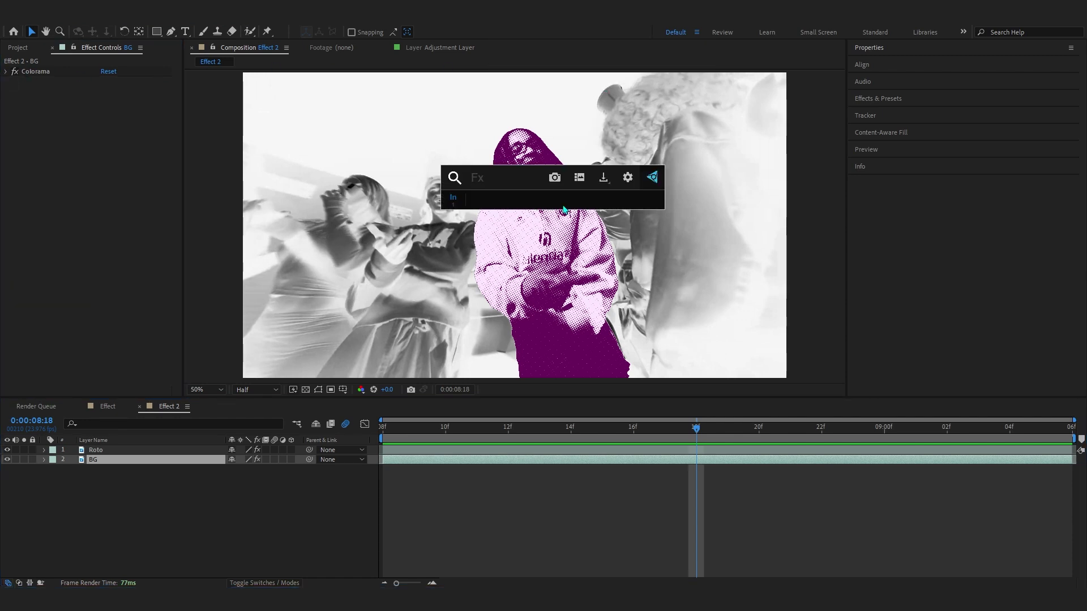
{"action": "type", "text": "uni.chro"}
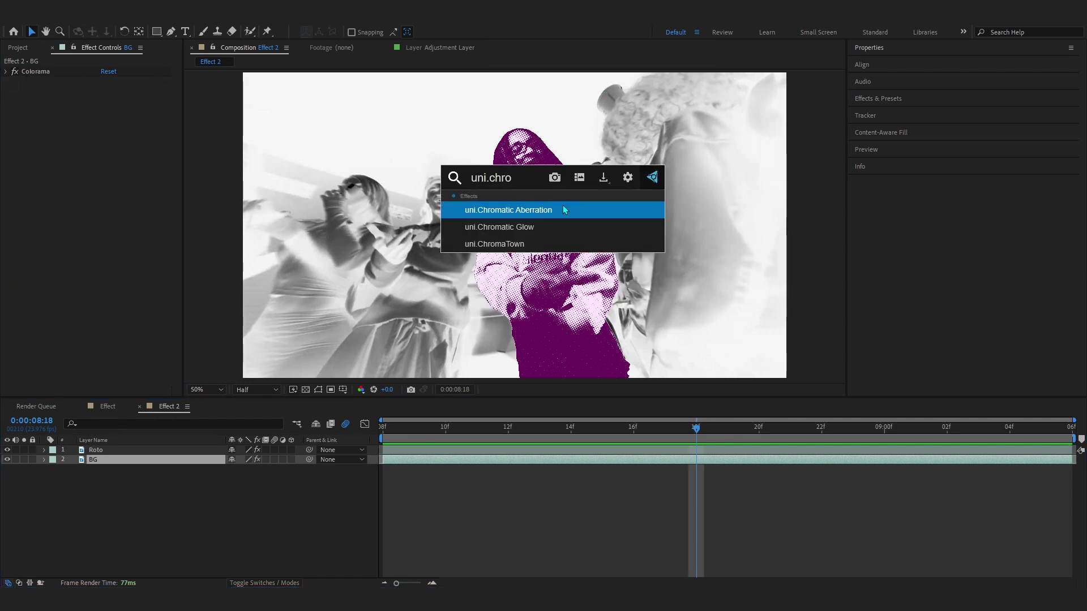
{"action": "key", "text": "Return"}
{"action": "left_click_drag", "start_coordinate": [696, 428], "coordinate": [351, 473]}
{"action": "key", "text": "space"}
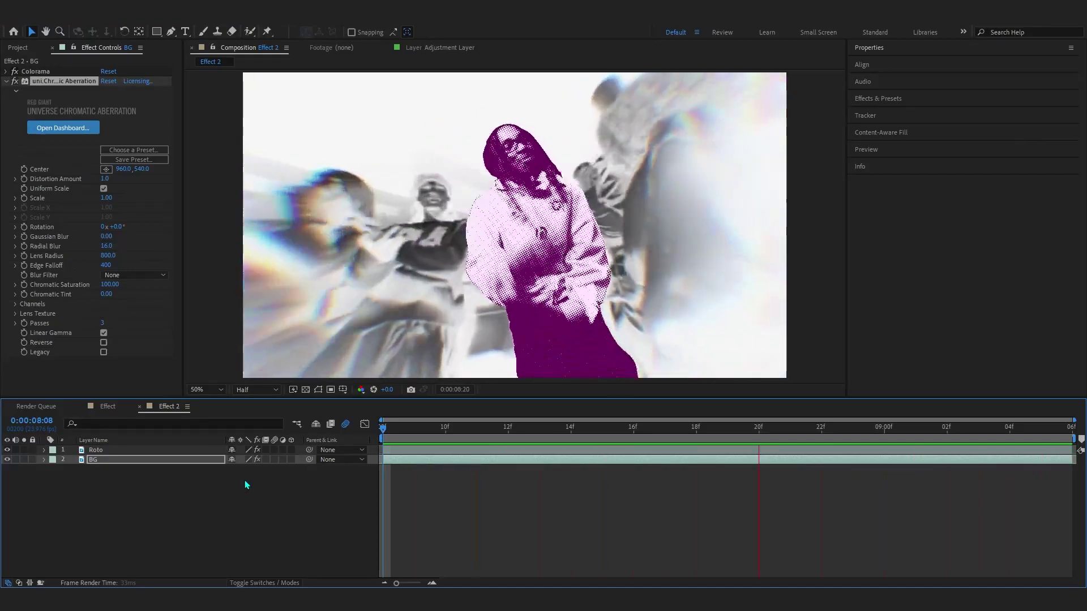
{"action": "key", "text": "space"}
{"action": "key", "text": "space"}
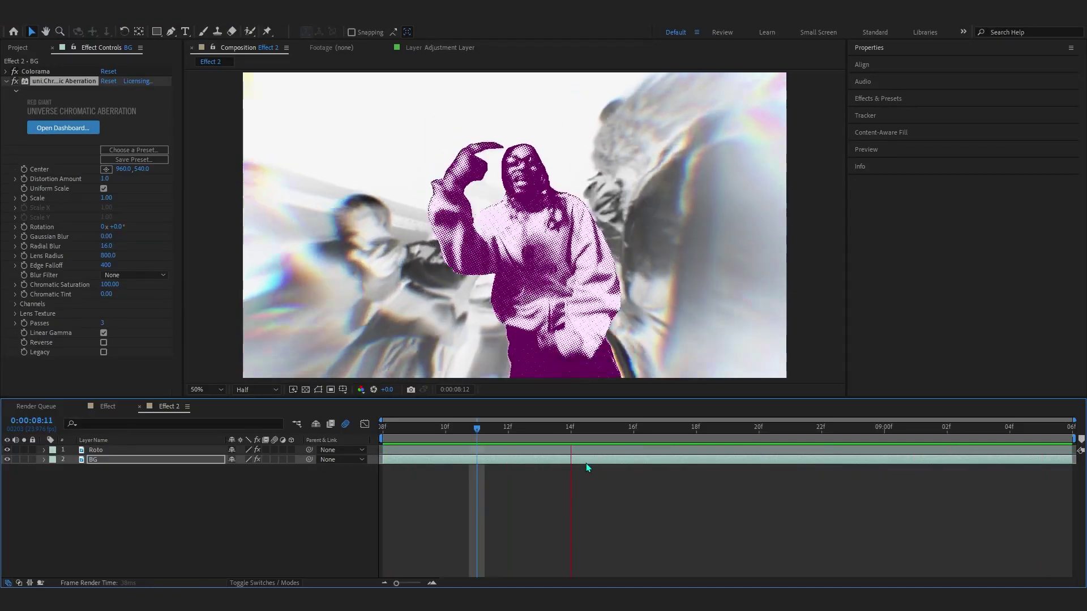
{"action": "key", "text": "space"}
Auto-trace the Roto layer over the work area using the Alpha channel, with the preview enabled
{"action": "left_click", "coordinate": [560, 450]}
{"action": "key", "text": "space"}
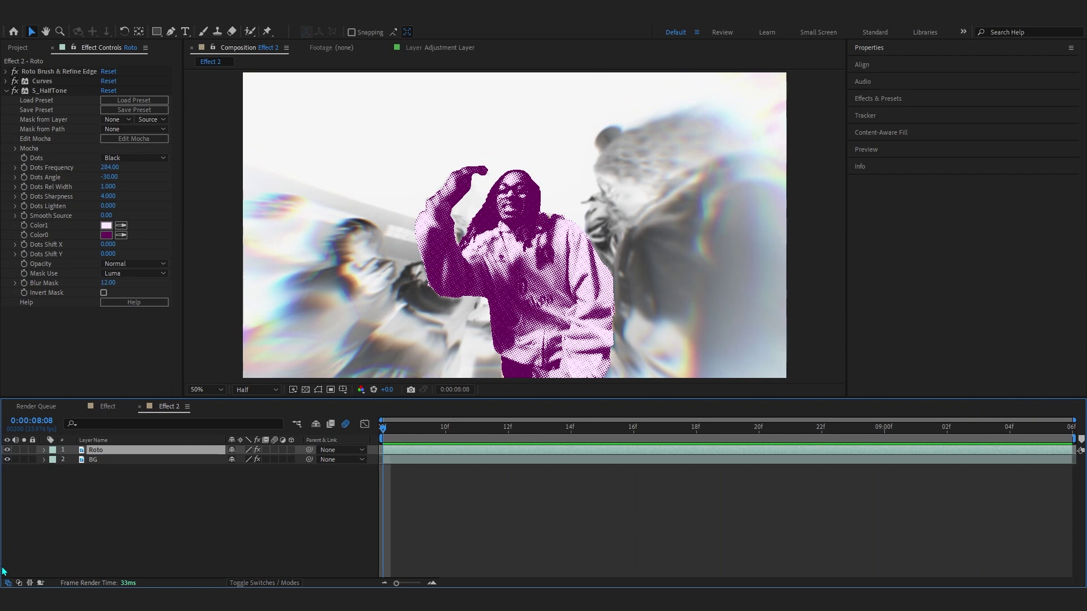
{"action": "left_click_drag", "start_coordinate": [520, 429], "coordinate": [916, 428]}
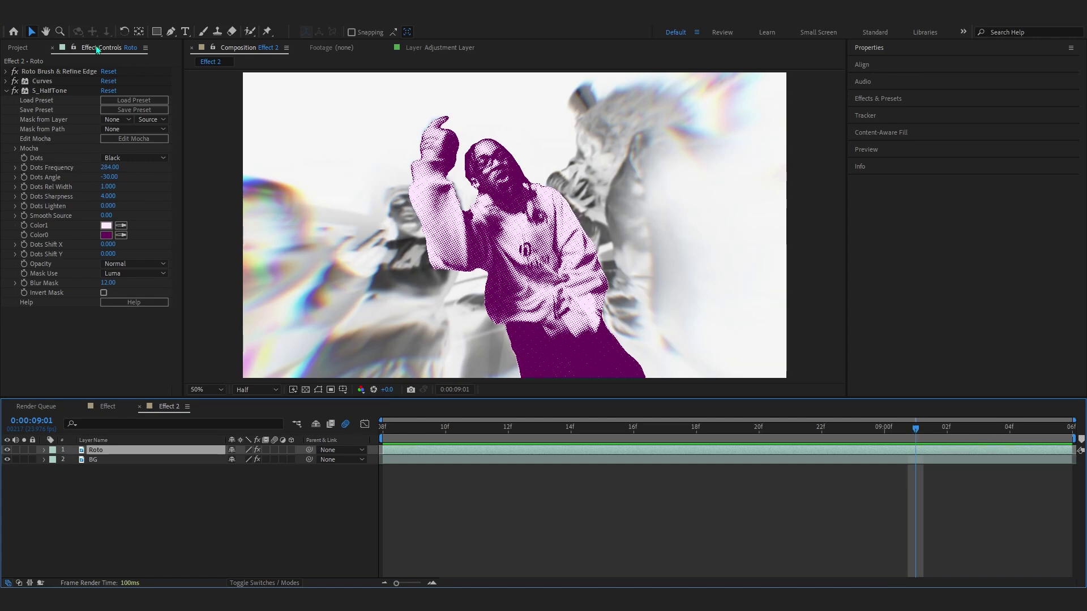
{"action": "left_click", "coordinate": [92, 23]}
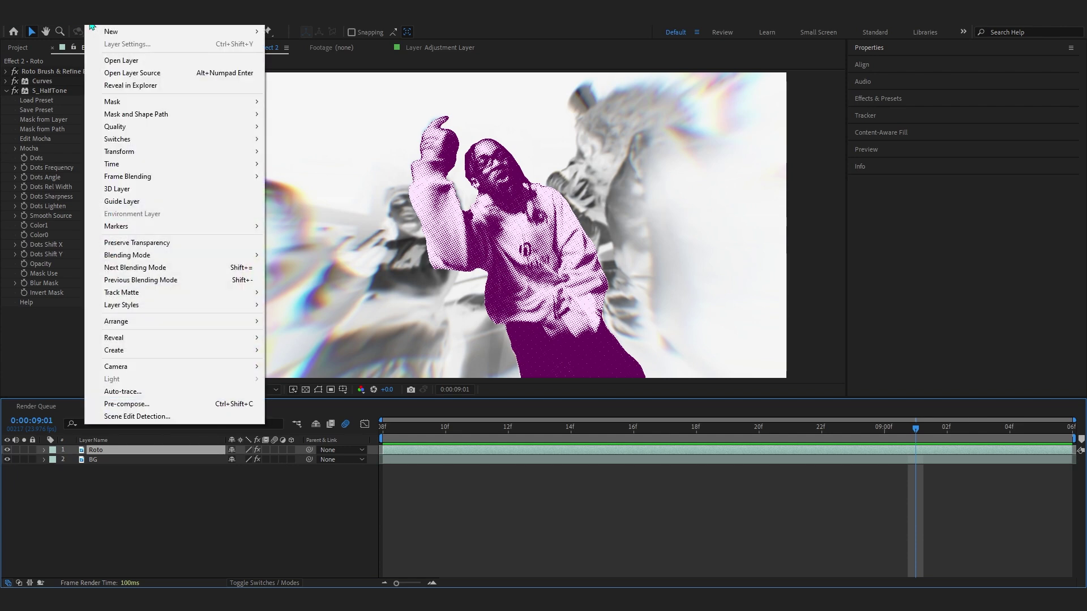
{"action": "left_click", "coordinate": [129, 395]}
{"action": "mouse_move", "coordinate": [846, 113]}
{"action": "left_mouse_down"}
{"action": "mouse_move", "coordinate": [595, 110]}
{"action": "mouse_move", "coordinate": [589, 121]}
{"action": "mouse_move", "coordinate": [750, 107]}
{"action": "left_mouse_up"}
{"action": "left_click", "coordinate": [670, 287]}
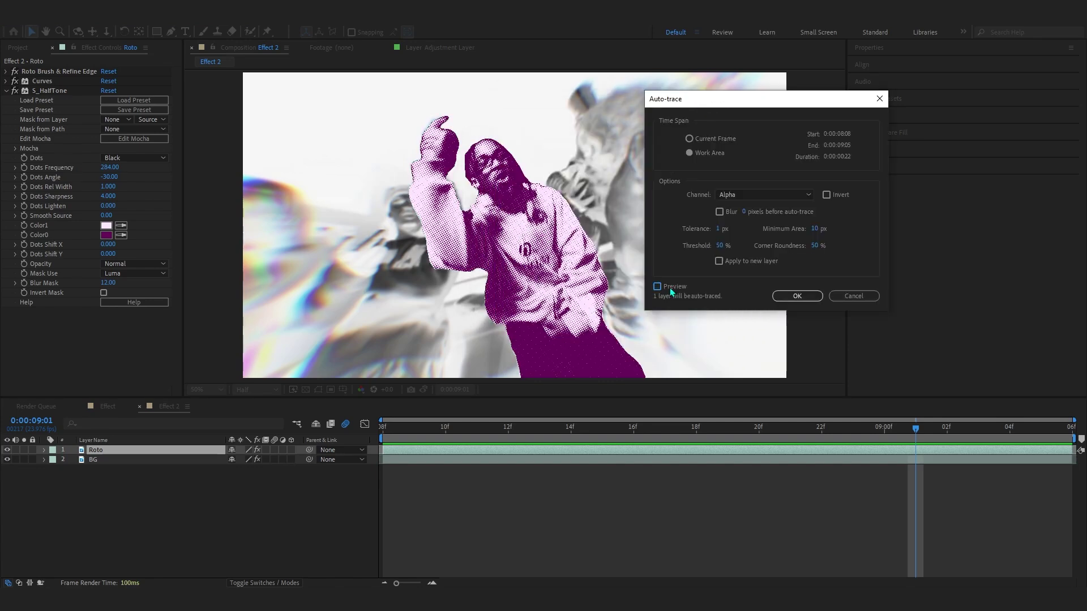
{"action": "left_click", "coordinate": [665, 290]}
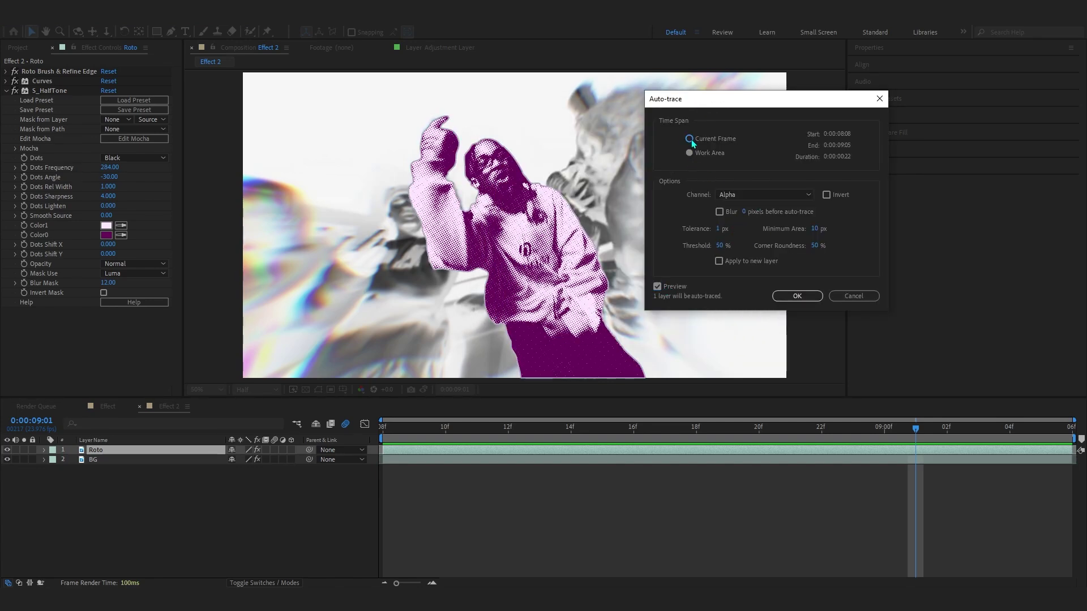
{"action": "left_click", "coordinate": [732, 195]}
{"action": "left_click", "coordinate": [739, 205]}
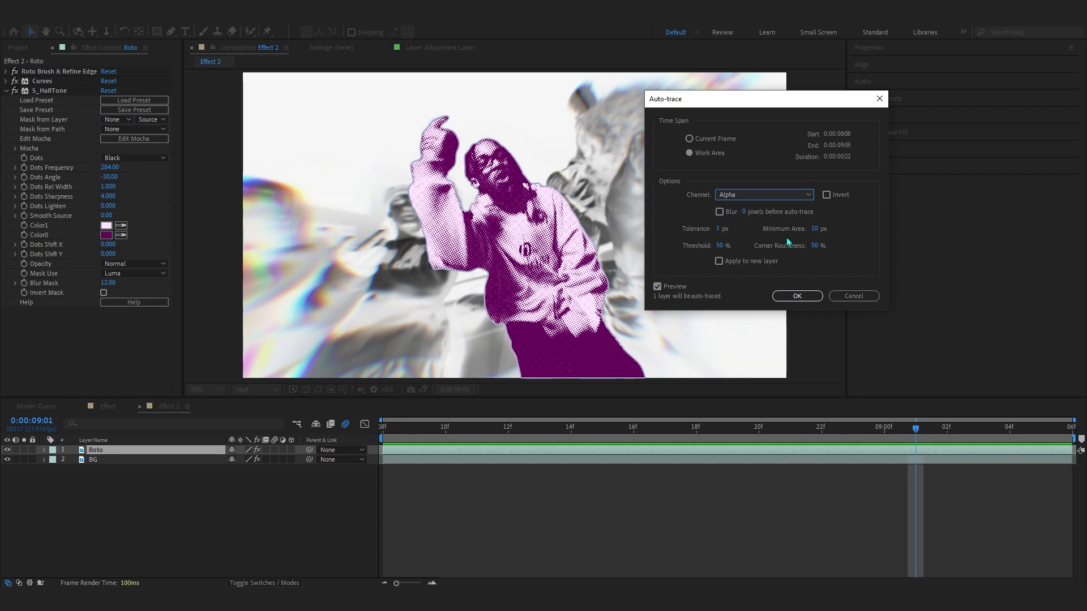
{"action": "left_click", "coordinate": [797, 296]}
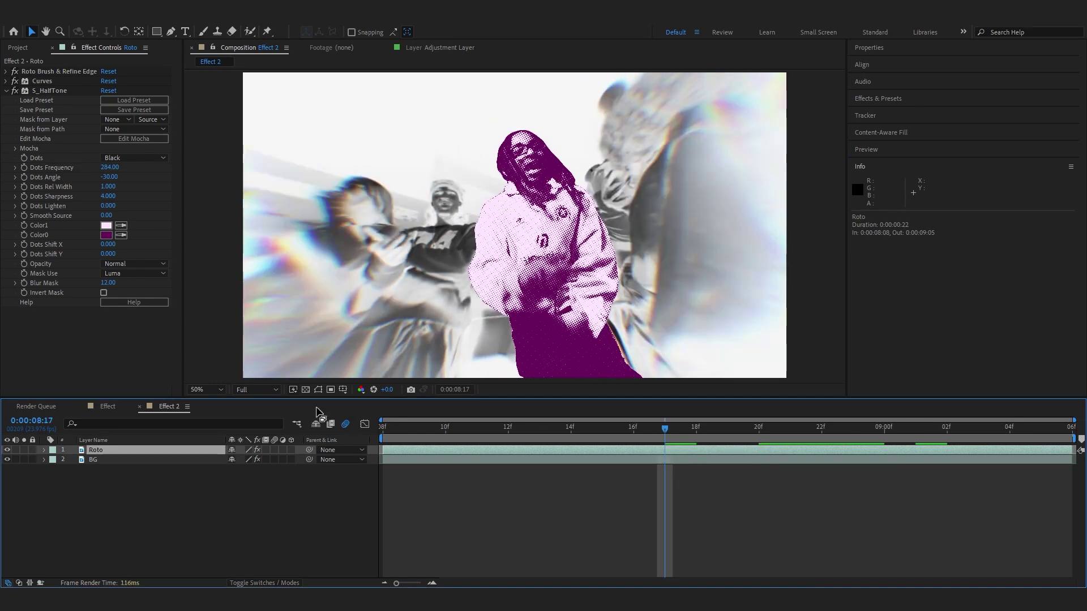
Show mask paths in the composition view, reveal the Roto layer's masks, and preview the clip
{"action": "left_click", "coordinate": [318, 390]}
{"action": "left_click", "coordinate": [318, 397]}
{"action": "left_click", "coordinate": [318, 391]}
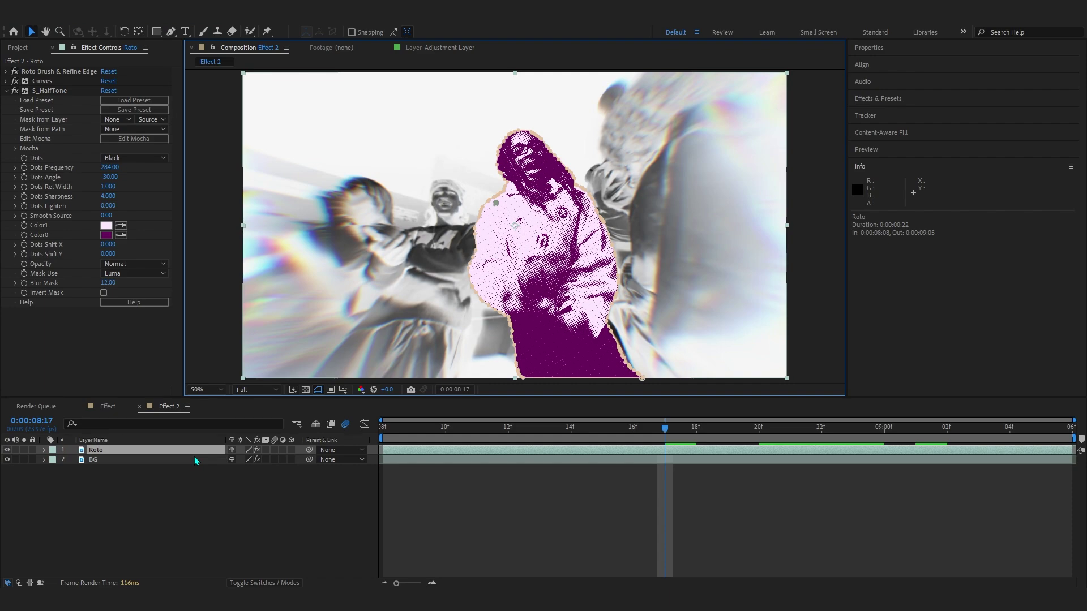
{"action": "key", "text": "m"}
{"action": "key", "text": "space"}
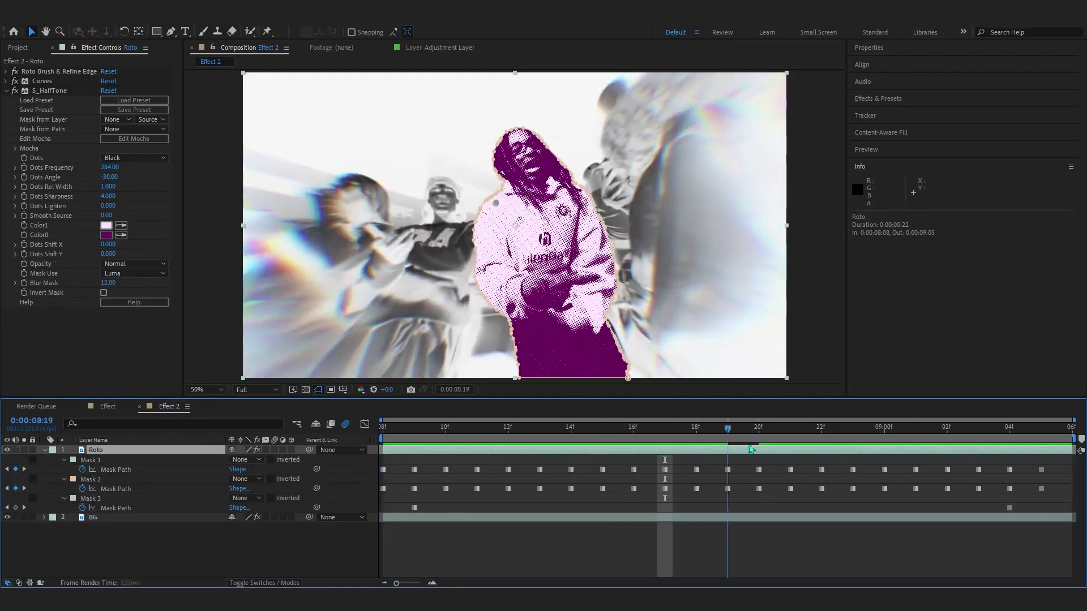
{"action": "key", "text": "space"}
Delete Mask 3 and Mask 1 from the Roto layer, and preview the clip
{"action": "left_click", "coordinate": [94, 517]}
{"action": "left_click", "coordinate": [113, 542]}
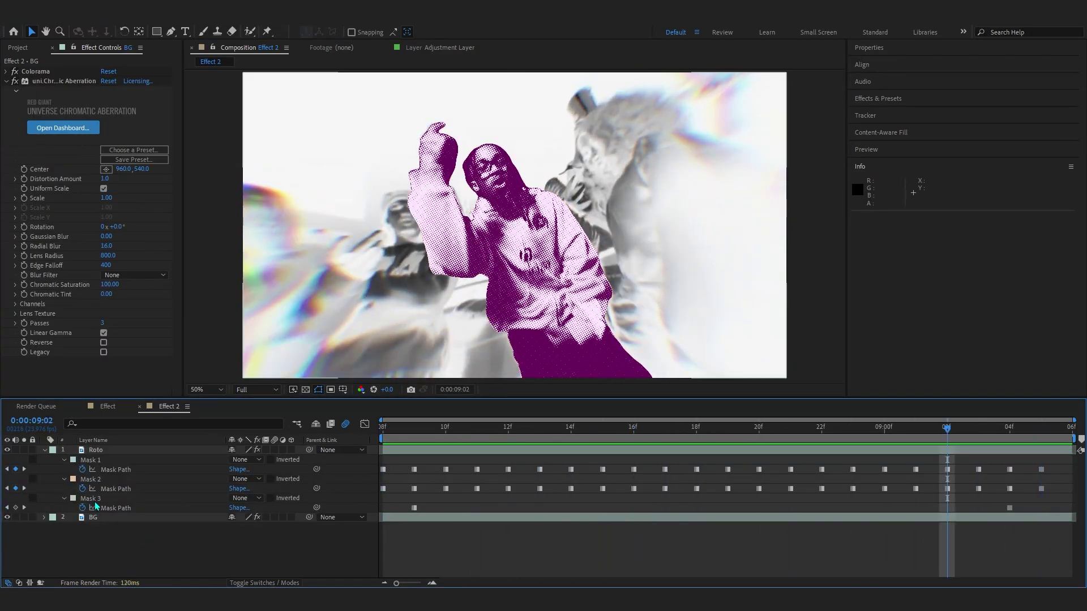
{"action": "left_click", "coordinate": [94, 500]}
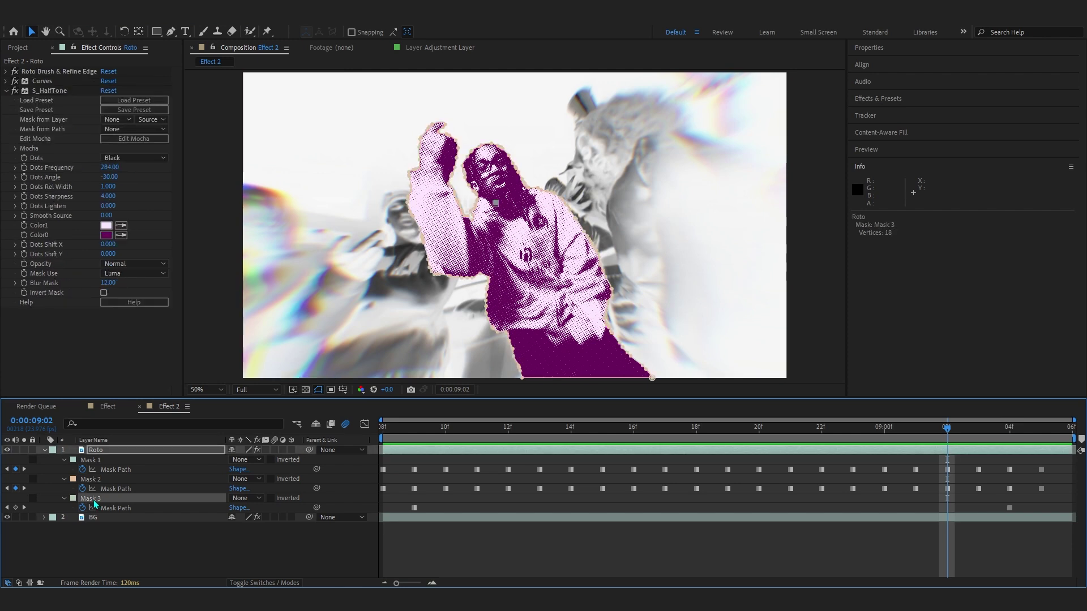
{"action": "key", "text": "Delete"}
{"action": "left_click", "coordinate": [92, 461]}
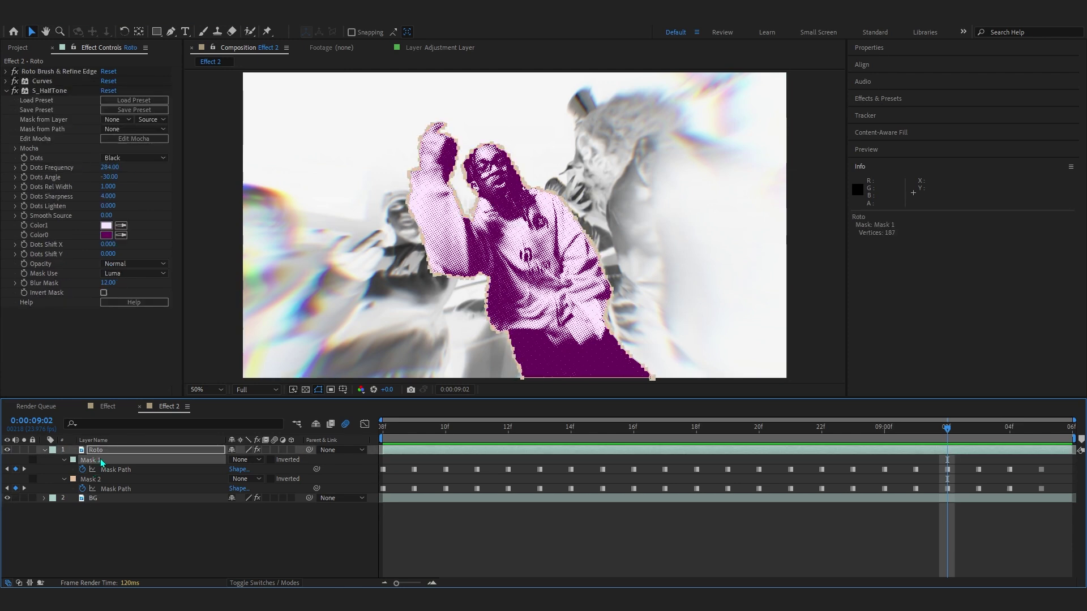
{"action": "key", "text": "Delete"}
{"action": "key", "text": "space"}
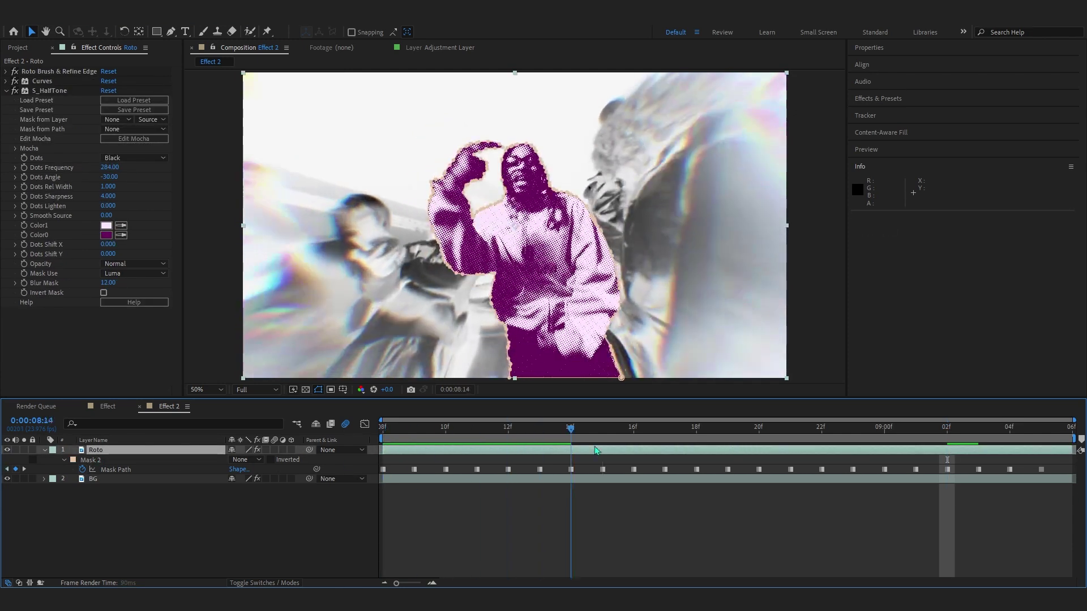
{"action": "key", "text": "space"}
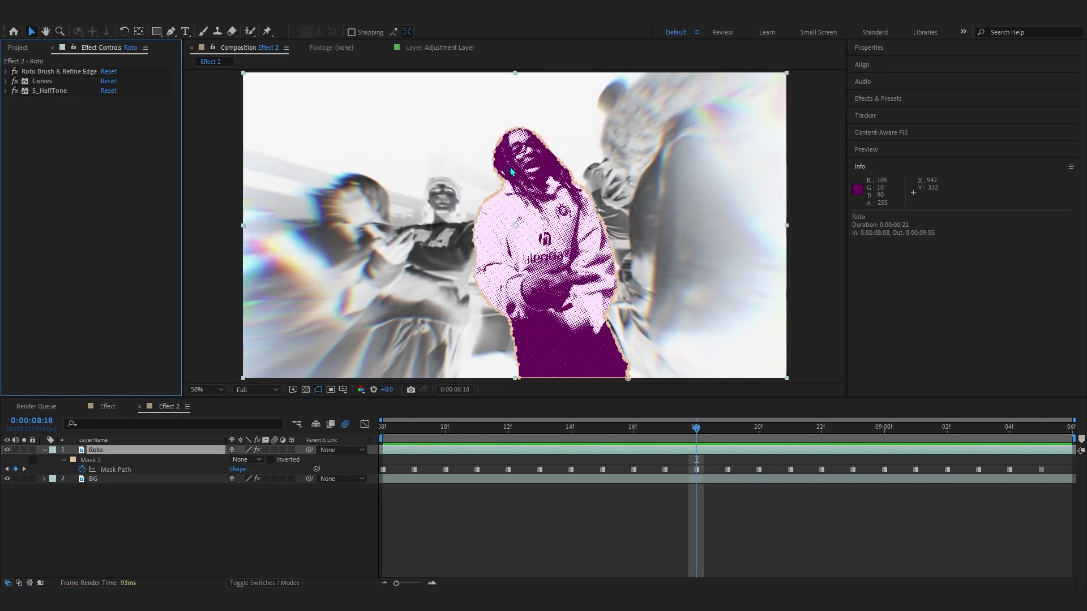
Apply the Stroke effect to the Roto layer with Mask 2 as its path
{"action": "key", "text": "ctrl+space"}
{"action": "type", "text": "stroke"}
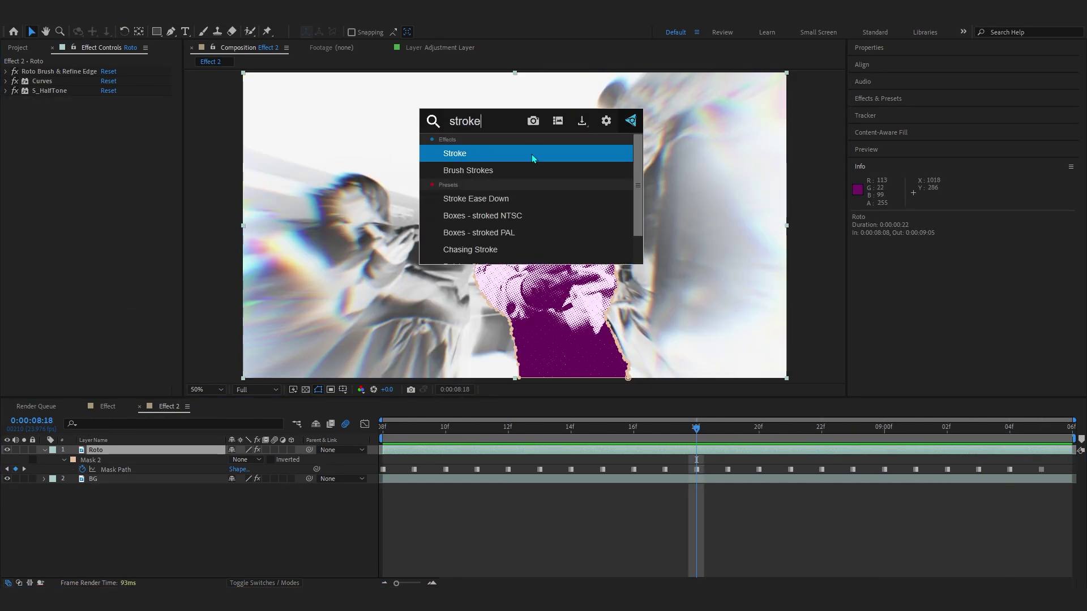
{"action": "left_click", "coordinate": [532, 158]}
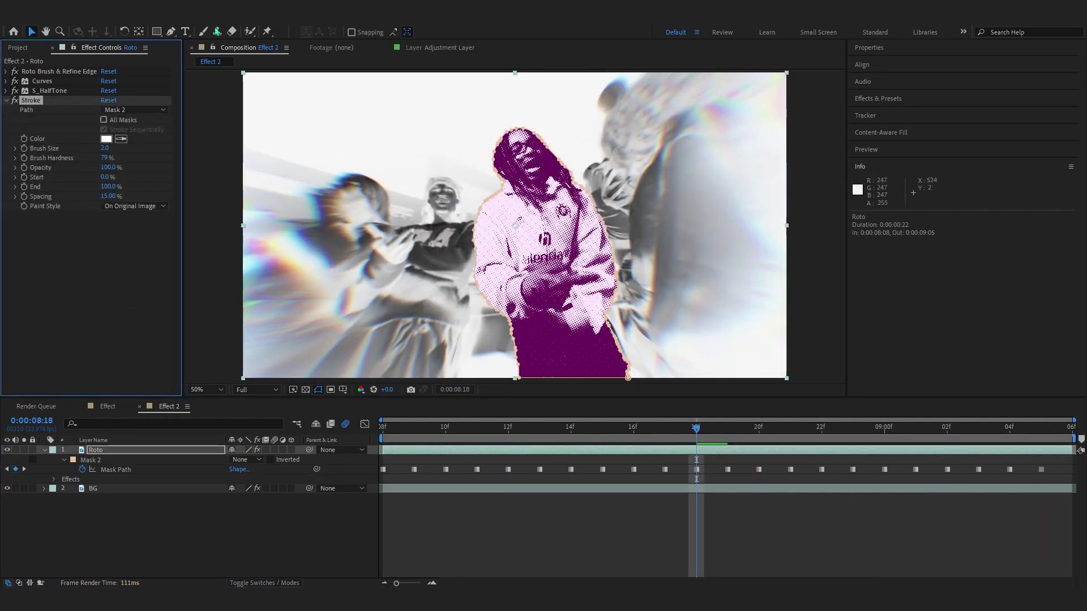
{"action": "left_click", "coordinate": [117, 110]}
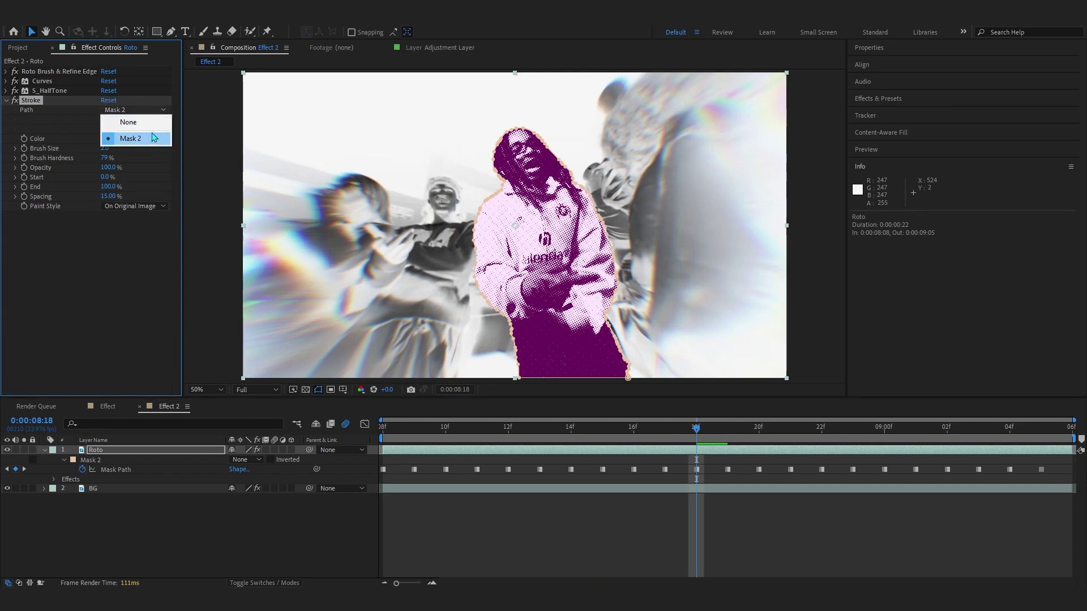
{"action": "left_click", "coordinate": [111, 140]}
Set the Stroke brush size to 6.3, checking the outline on several frames and previewing the clip
{"action": "left_click_drag", "start_coordinate": [114, 149], "coordinate": [158, 151]}
{"action": "left_click", "coordinate": [704, 563]}
{"action": "left_click", "coordinate": [659, 420]}
{"action": "left_click_drag", "start_coordinate": [637, 429], "coordinate": [406, 447]}
{"action": "mouse_move", "coordinate": [104, 148]}
{"action": "left_mouse_down"}
{"action": "mouse_move", "coordinate": [77, 153]}
{"action": "mouse_move", "coordinate": [92, 148]}
{"action": "left_mouse_up"}
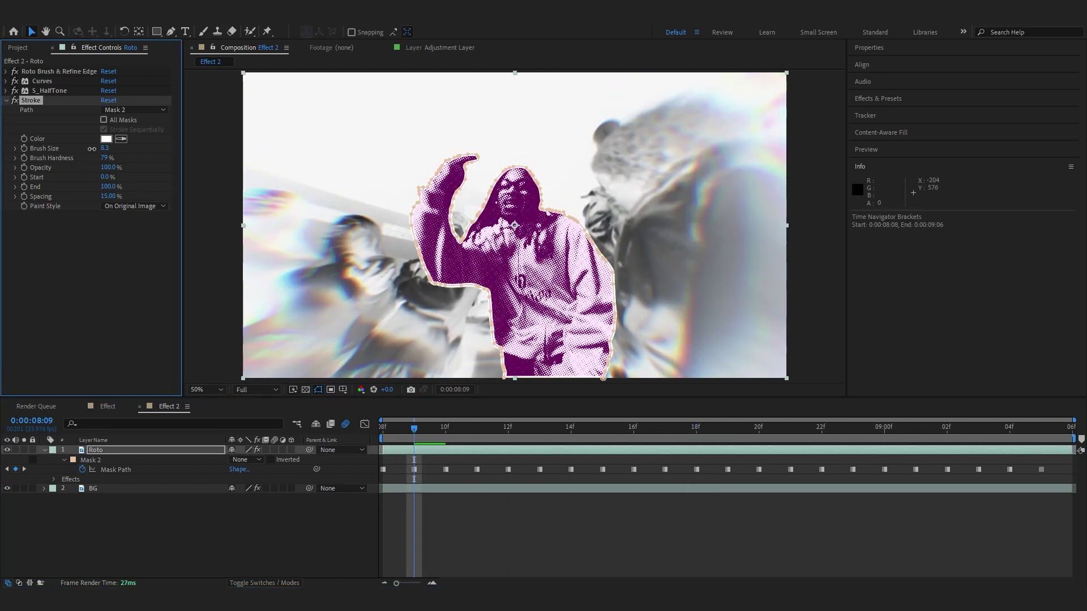
{"action": "left_click_drag", "start_coordinate": [458, 428], "coordinate": [984, 415]}
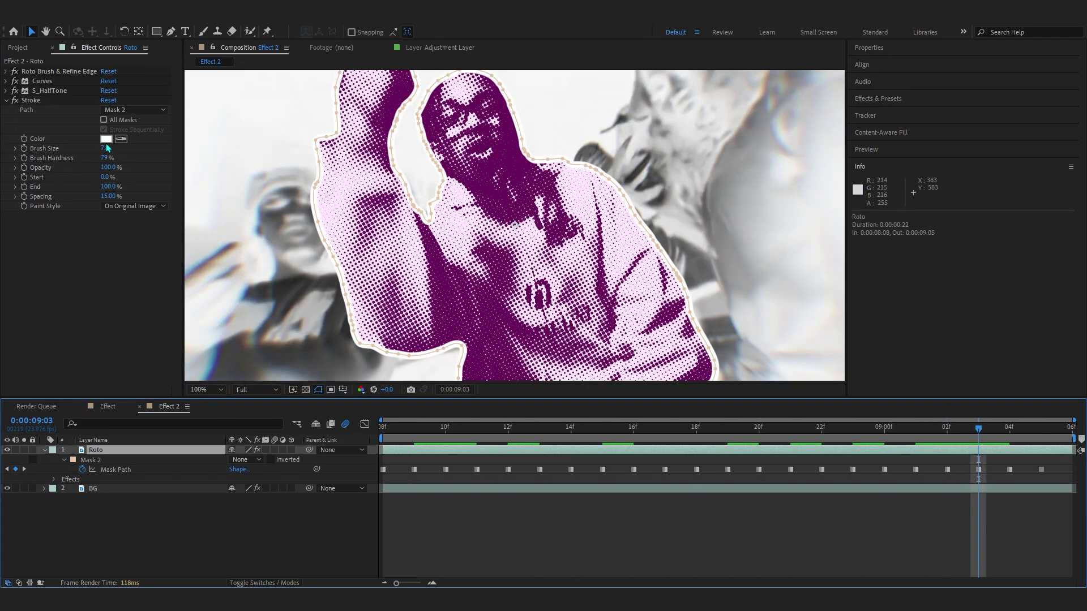
{"action": "left_click_drag", "start_coordinate": [105, 148], "coordinate": [95, 149]}
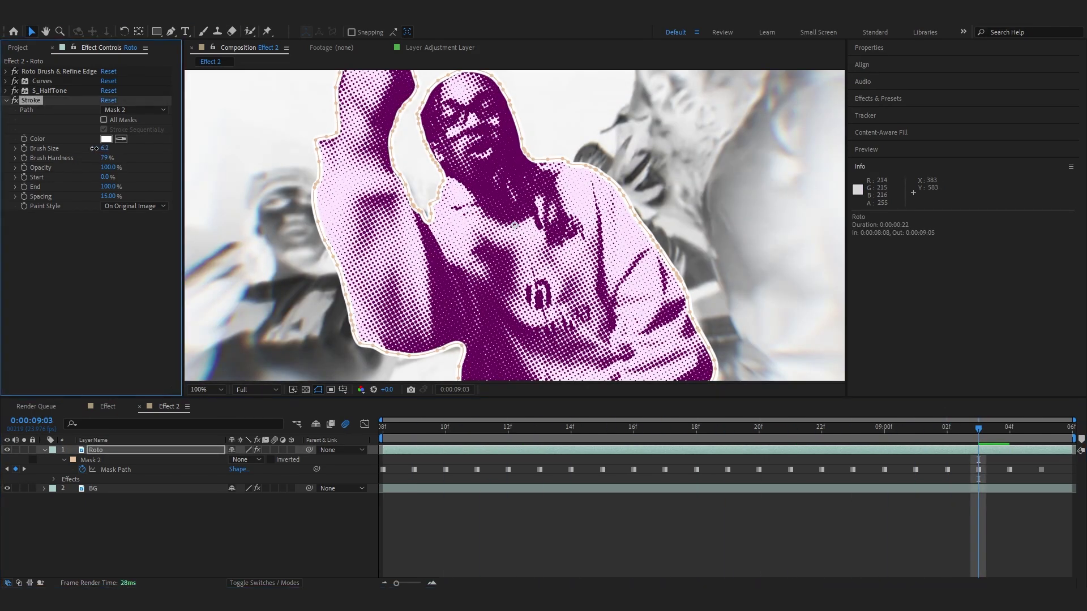
{"action": "left_click", "coordinate": [620, 528]}
{"action": "key", "text": "comma"}
{"action": "key", "text": "space"}
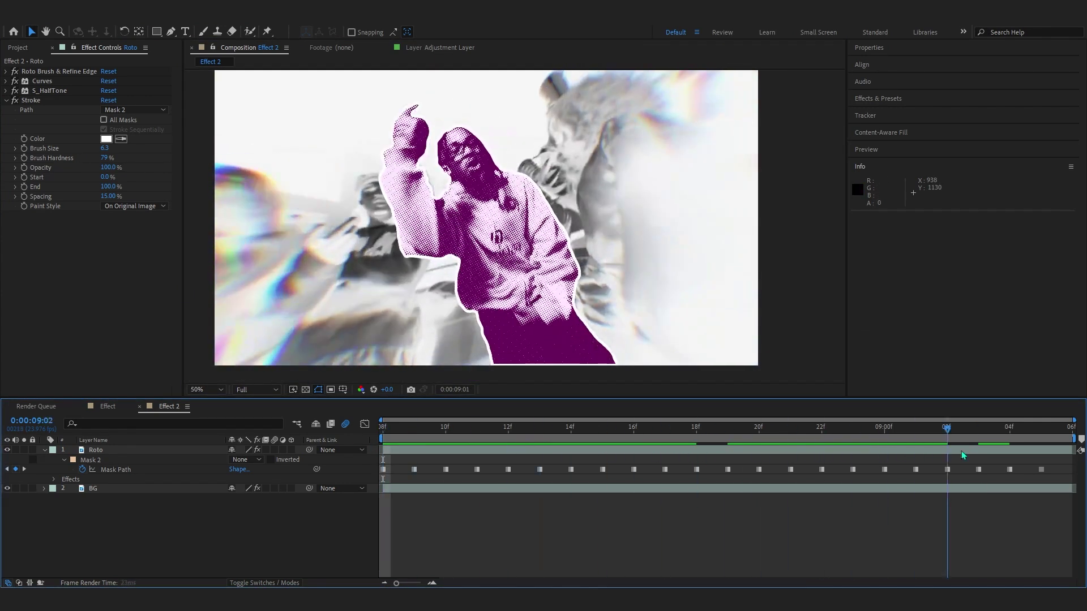
Apply the Drop Shadow effect to the Roto layer with softness 160 and 61% opacity
{"action": "left_click", "coordinate": [493, 157]}
{"action": "key", "text": "ctrl+space"}
{"action": "type", "text": "drop shadow"}
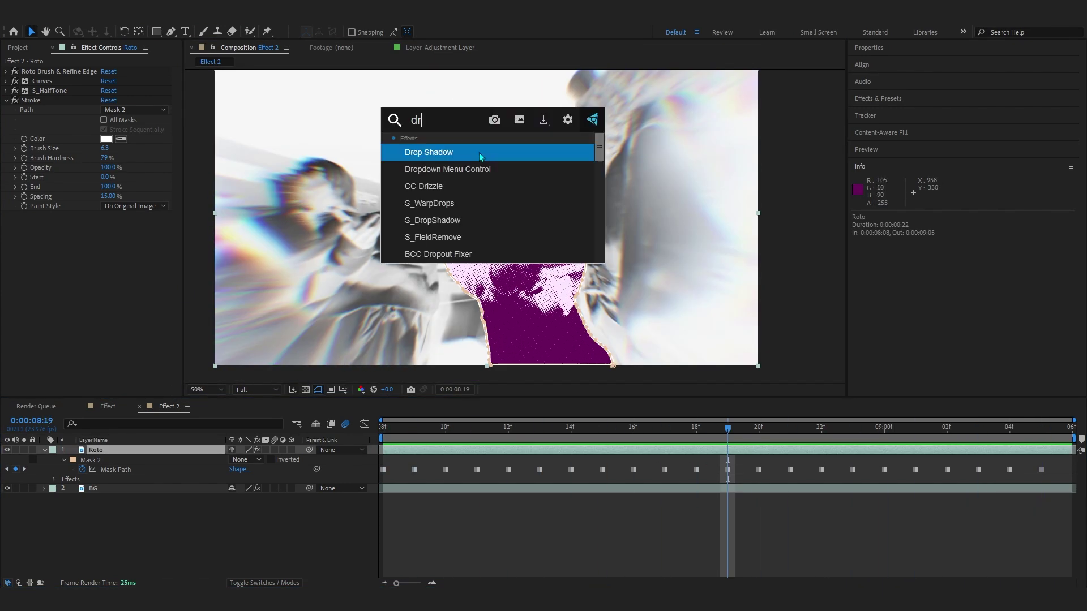
{"action": "key", "text": "Return"}
{"action": "left_click_drag", "start_coordinate": [105, 287], "coordinate": [189, 276]}
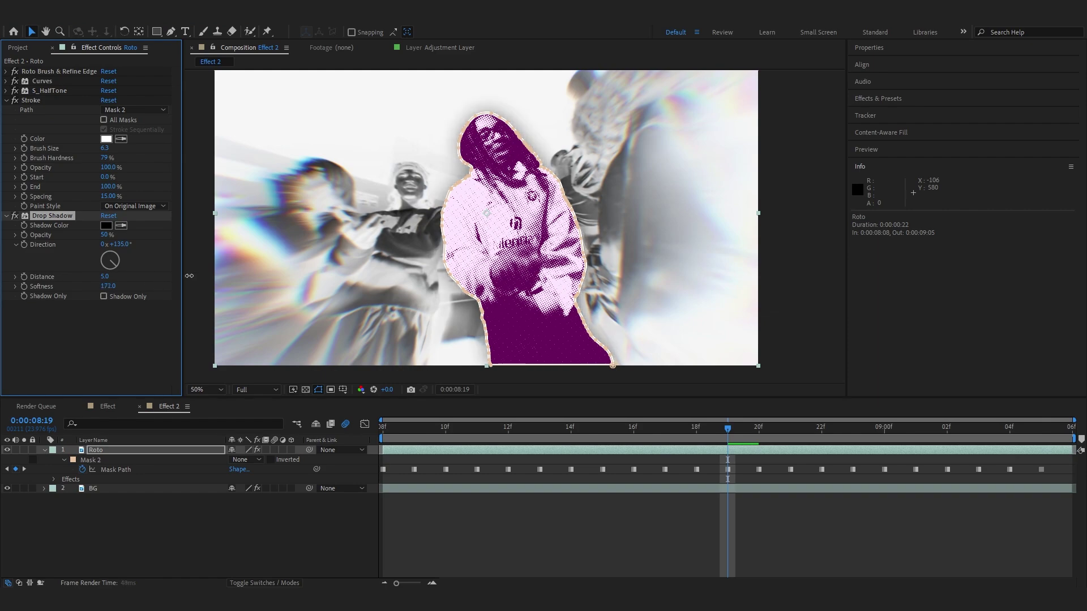
{"action": "left_click_drag", "start_coordinate": [104, 237], "coordinate": [119, 237]}
{"action": "left_click", "coordinate": [667, 538]}
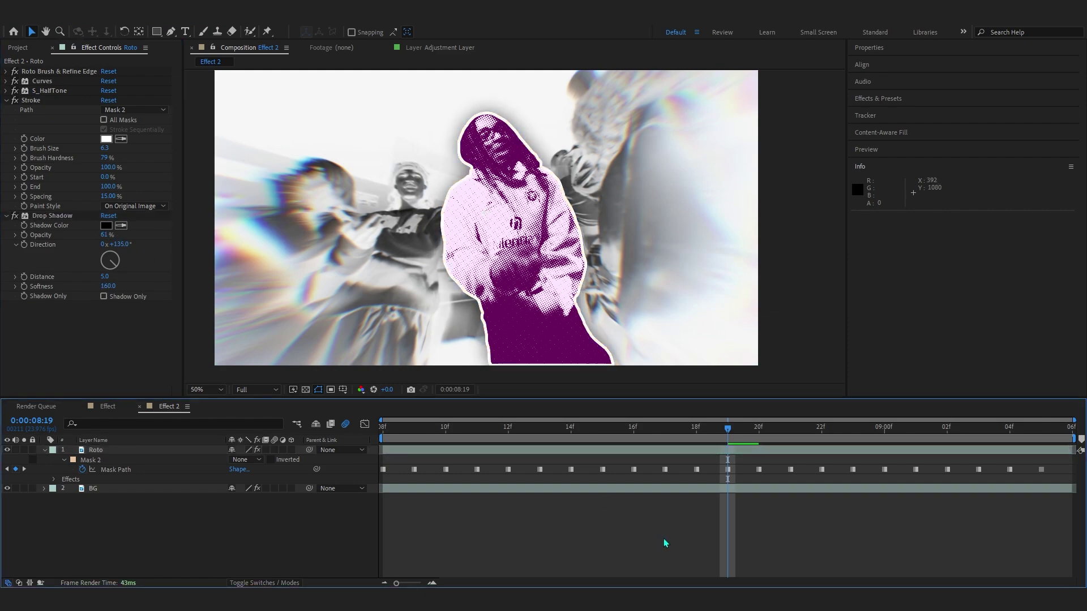
Preview the clip at 50% magnification and collapse the properties of all layers in the timeline
{"action": "left_click_drag", "start_coordinate": [704, 439], "coordinate": [260, 461]}
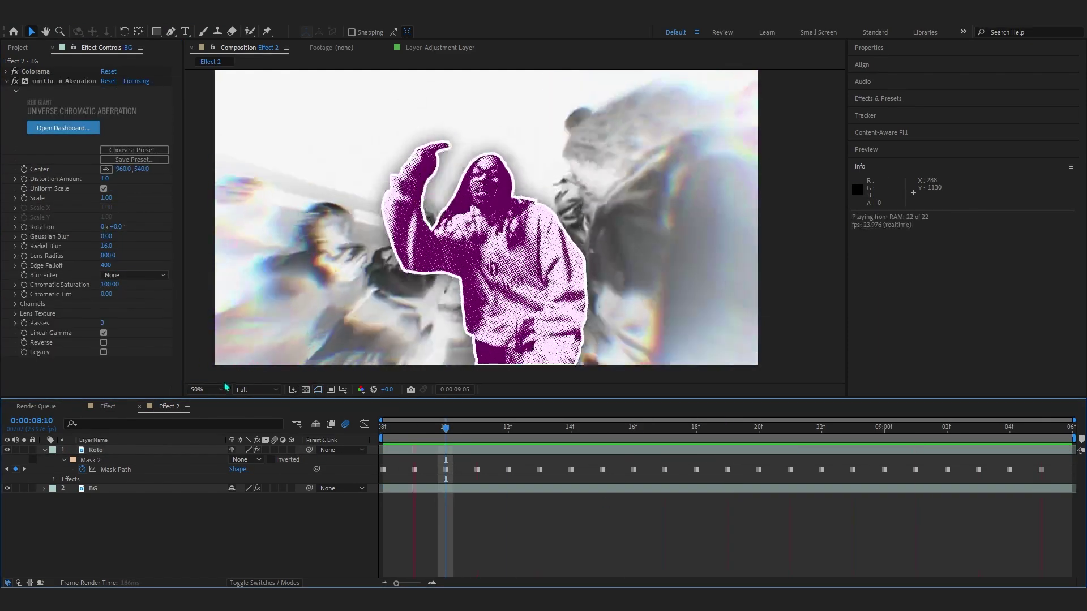
{"action": "left_click", "coordinate": [212, 390]}
{"action": "left_click", "coordinate": [219, 201]}
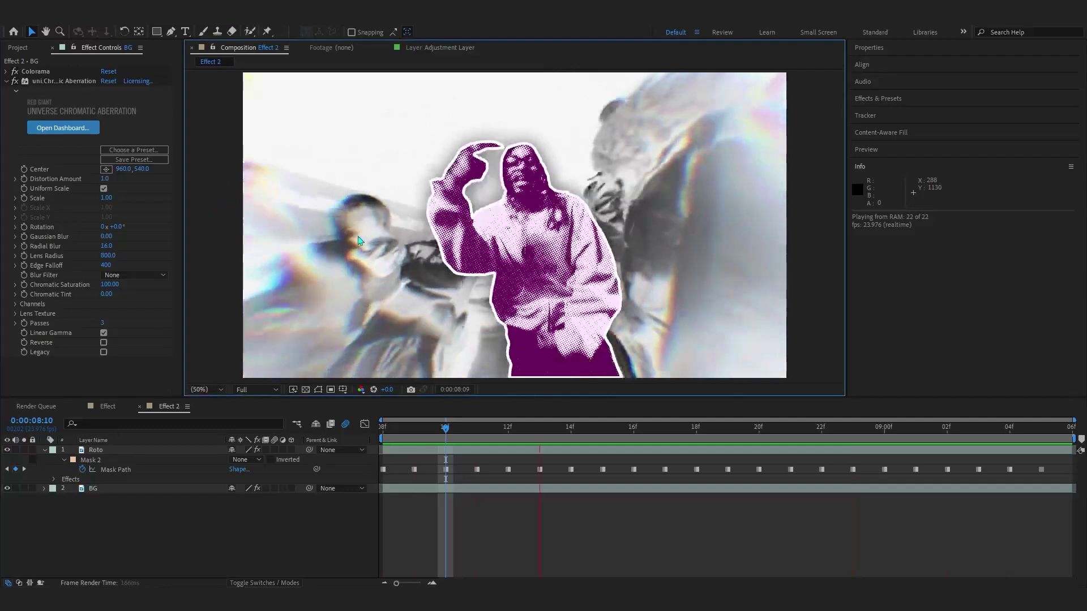
{"action": "key", "text": "ctrl+a"}
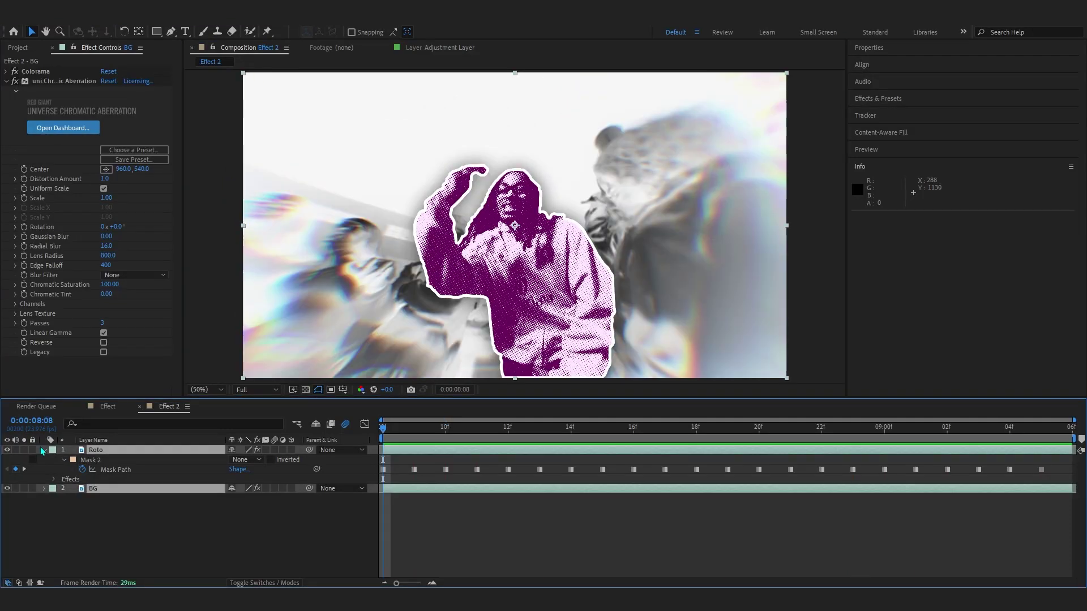
{"action": "left_click", "coordinate": [44, 451]}
{"action": "left_click", "coordinate": [106, 505]}
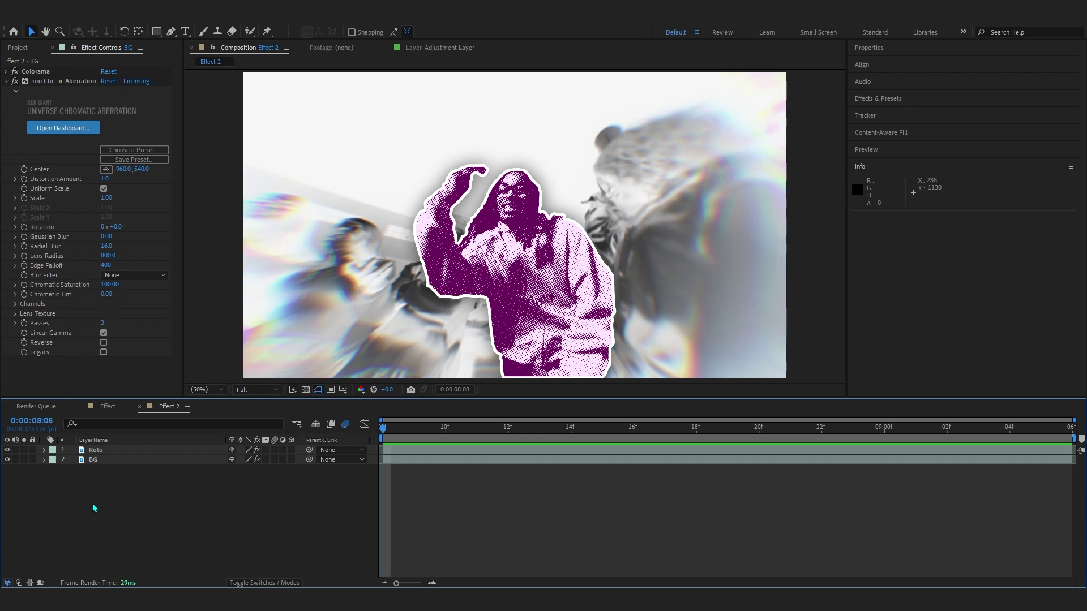
Create a new text layer reading "TEXT LAYER"
{"action": "right_click", "coordinate": [72, 496]}
{"action": "mouse_move", "coordinate": [122, 357]}
{"action": "left_click", "coordinate": [285, 374]}
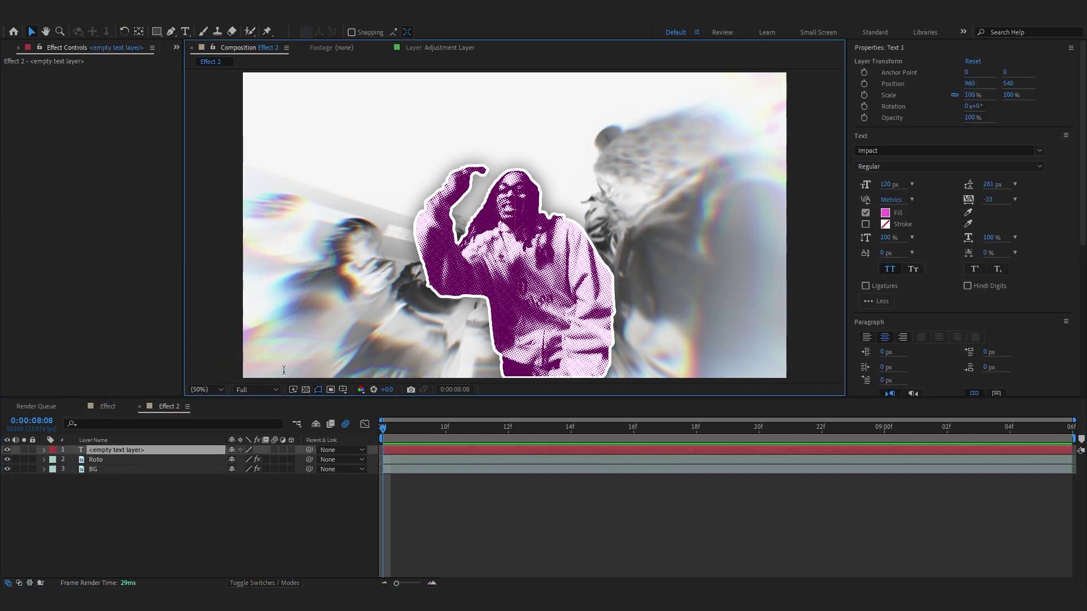
{"action": "type", "text": "TEX"}
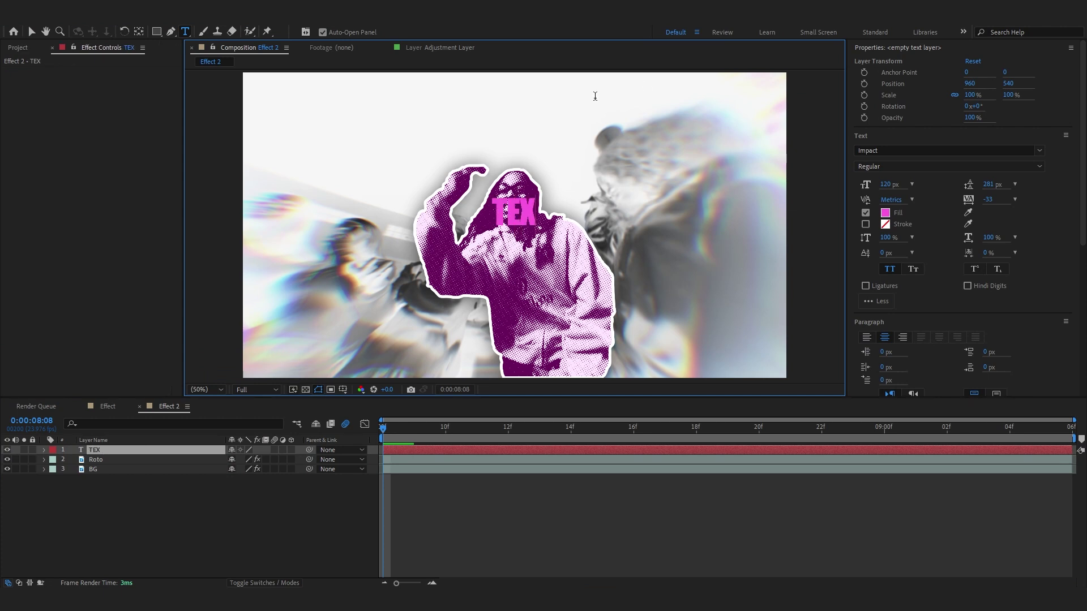
{"action": "type", "text": "T LAYER"}
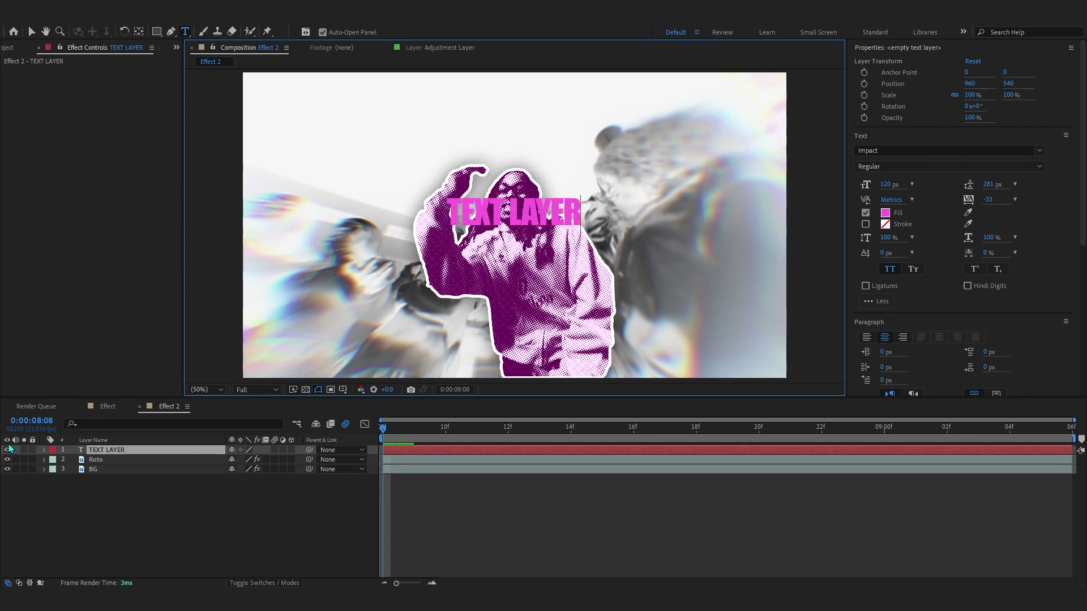
Enlarge the text layer to 367% scale and set its font to Prompt Bold
{"action": "left_click", "coordinate": [177, 450]}
{"action": "key", "text": "s"}
{"action": "left_click_drag", "start_coordinate": [243, 459], "coordinate": [394, 459]}
{"action": "left_click", "coordinate": [1040, 150]}
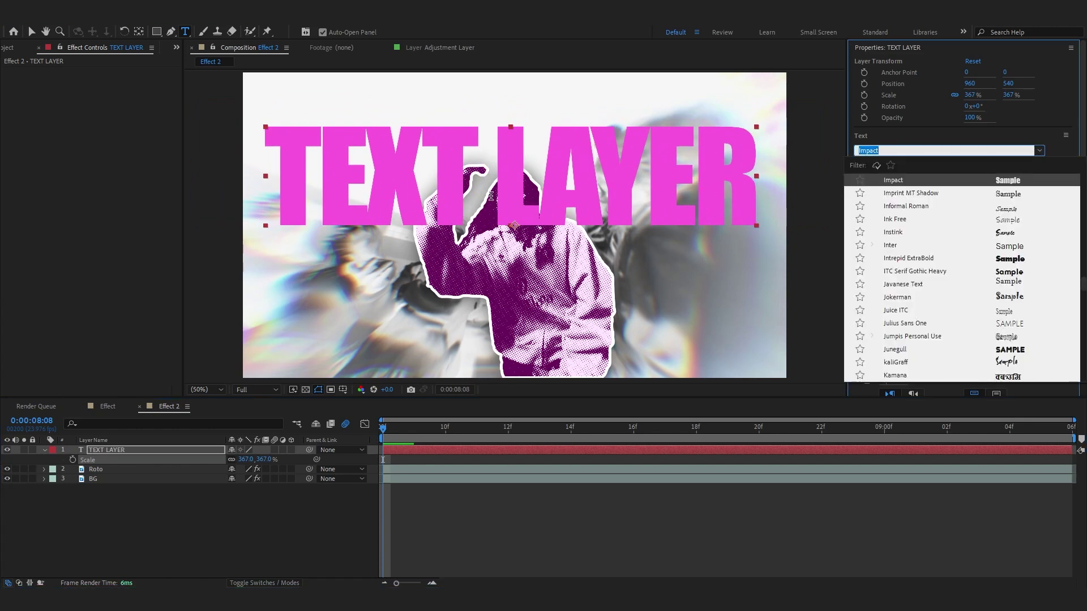
{"action": "type", "text": "prom"}
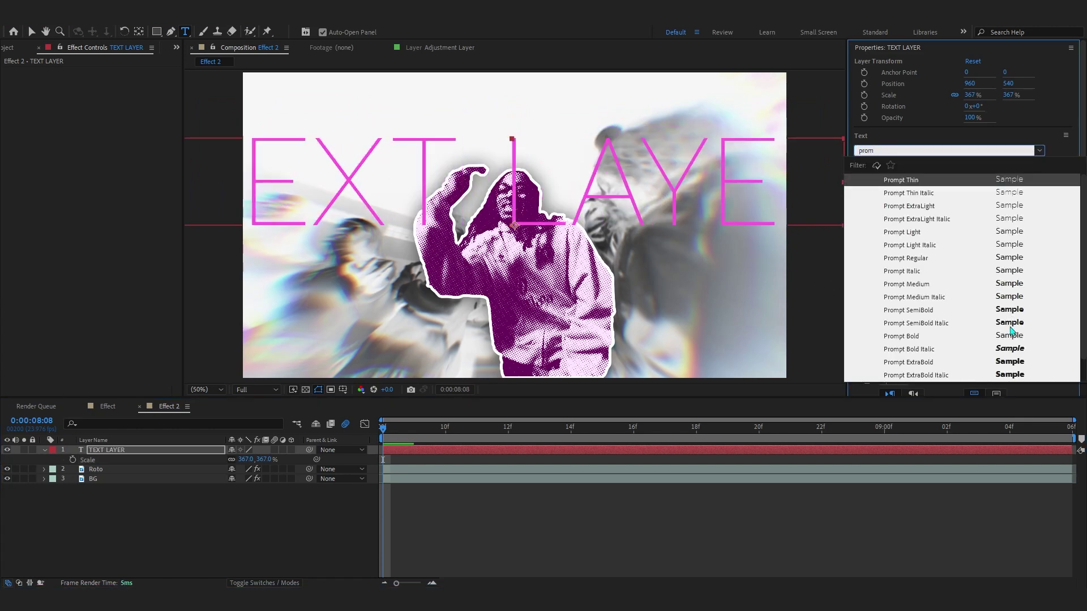
{"action": "left_click", "coordinate": [1006, 311]}
{"action": "left_click", "coordinate": [934, 166]}
{"action": "left_click", "coordinate": [901, 328]}
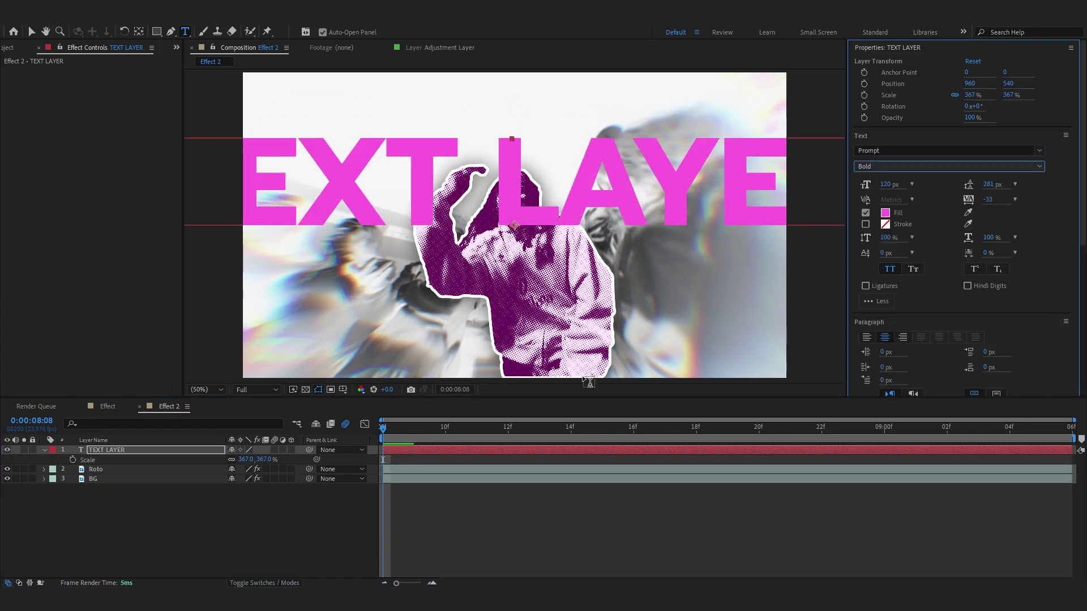
Set the text layer's scale to 230%
{"action": "left_click", "coordinate": [153, 496]}
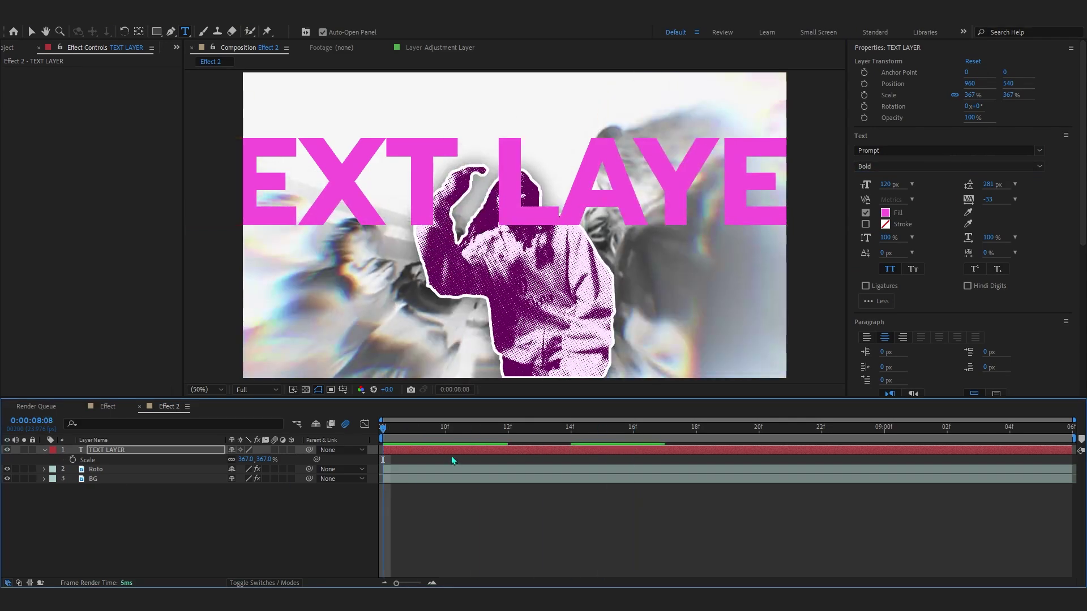
{"action": "key", "text": "Page_Down"}
{"action": "key", "text": "Page_Down"}
{"action": "key", "text": "Page_Down"}
{"action": "key", "text": "Page_Down"}
{"action": "mouse_move", "coordinate": [263, 460]}
{"action": "left_mouse_down"}
{"action": "mouse_move", "coordinate": [252, 454]}
{"action": "mouse_move", "coordinate": [281, 455]}
{"action": "left_mouse_up"}
Trim the text layer to a single frame at the start of the composition and preview the clip
{"action": "left_click_drag", "start_coordinate": [512, 433], "coordinate": [399, 442]}
{"action": "key", "text": "alt+bracketright"}
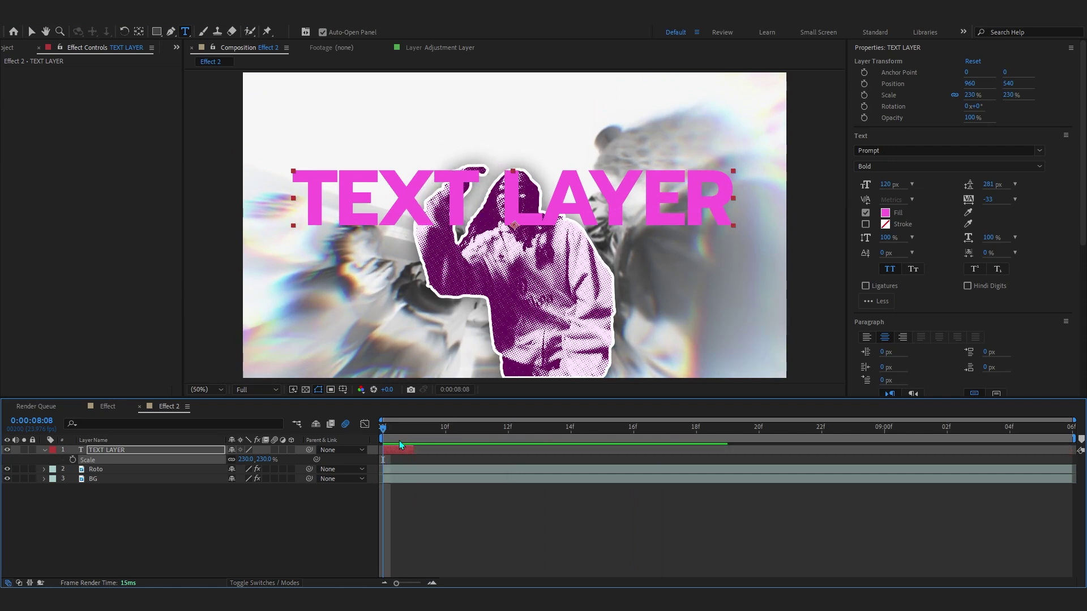
{"action": "key", "text": "space"}
{"action": "key", "text": "space"}
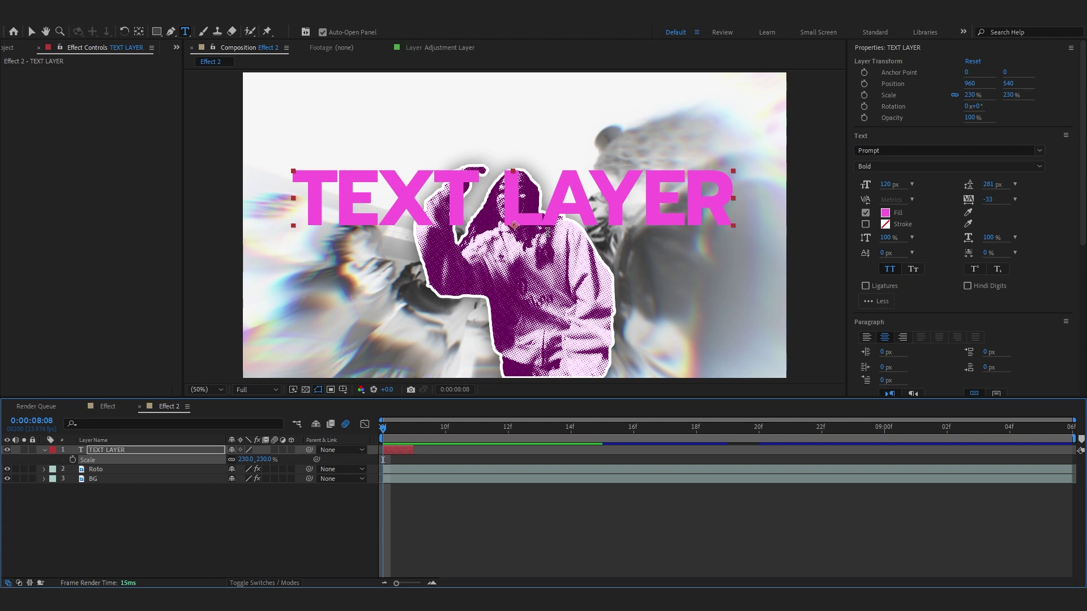
Place the text layer between the Roto and BG layers, behind the subject
{"action": "left_click_drag", "start_coordinate": [95, 451], "coordinate": [103, 474]}
{"action": "left_click", "coordinate": [176, 485]}
{"action": "left_click", "coordinate": [111, 461]}
Center the text layer's anchor point in its content and align the layer to the middle of the composition
{"action": "key", "text": "v"}
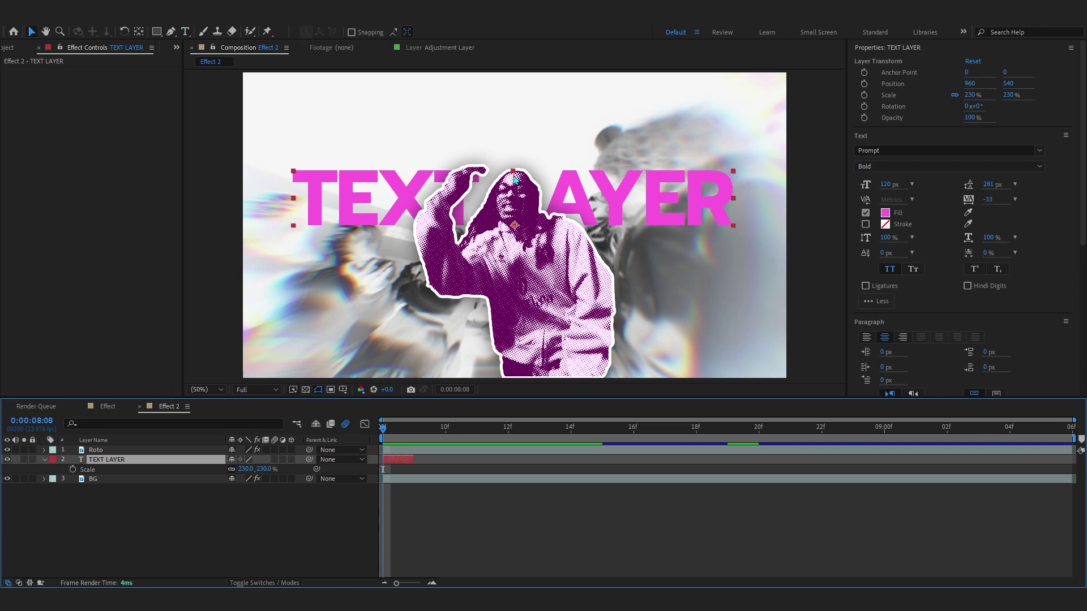
{"action": "key", "text": "ctrl+alt+Home"}
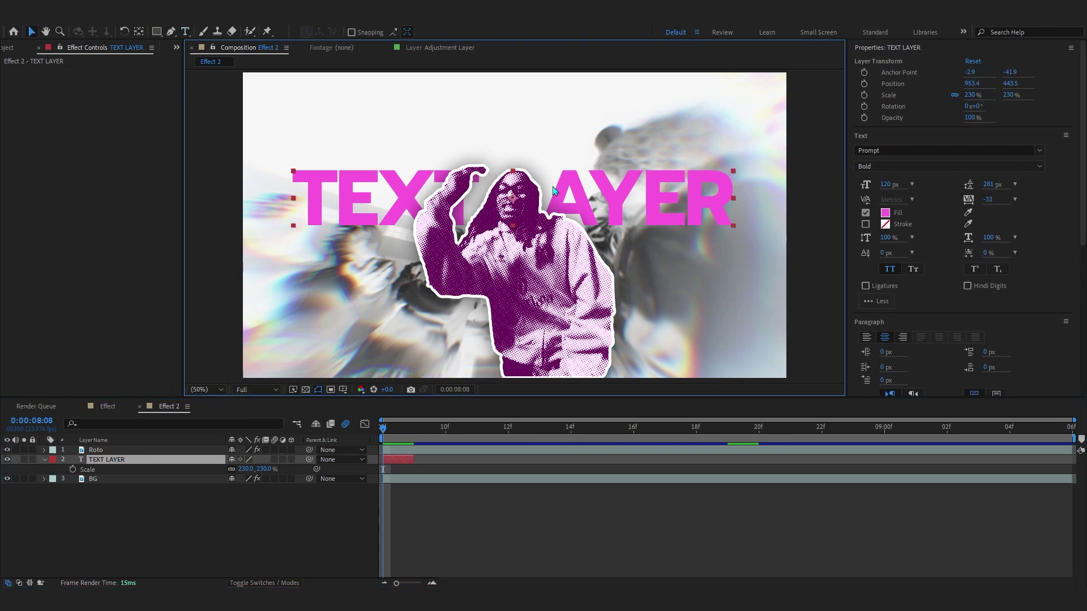
{"action": "left_click", "coordinate": [886, 49]}
{"action": "left_click", "coordinate": [873, 67]}
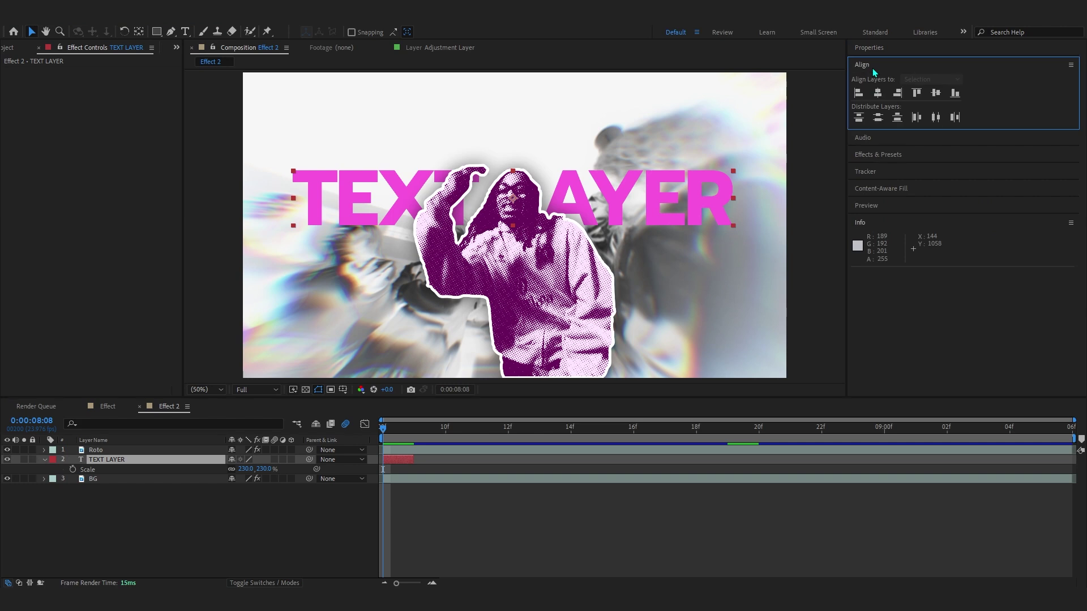
{"action": "left_click", "coordinate": [936, 93]}
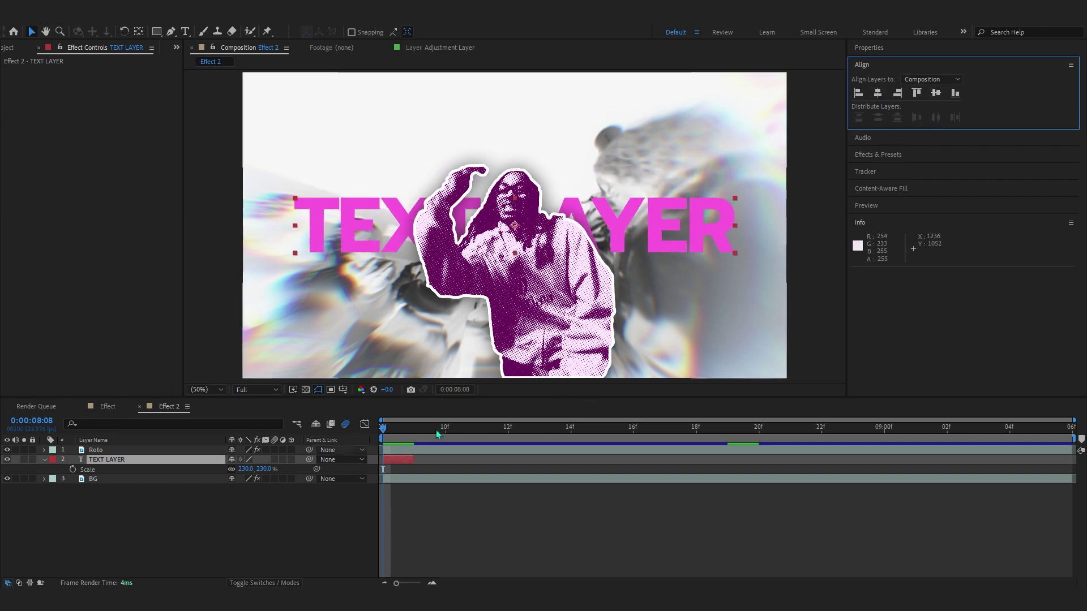
Stretch the text layer non-proportionally to a scale of 269.1, 1193% and preview the clip
{"action": "left_click", "coordinate": [174, 406]}
{"action": "key", "text": "s"}
{"action": "key", "text": "s"}
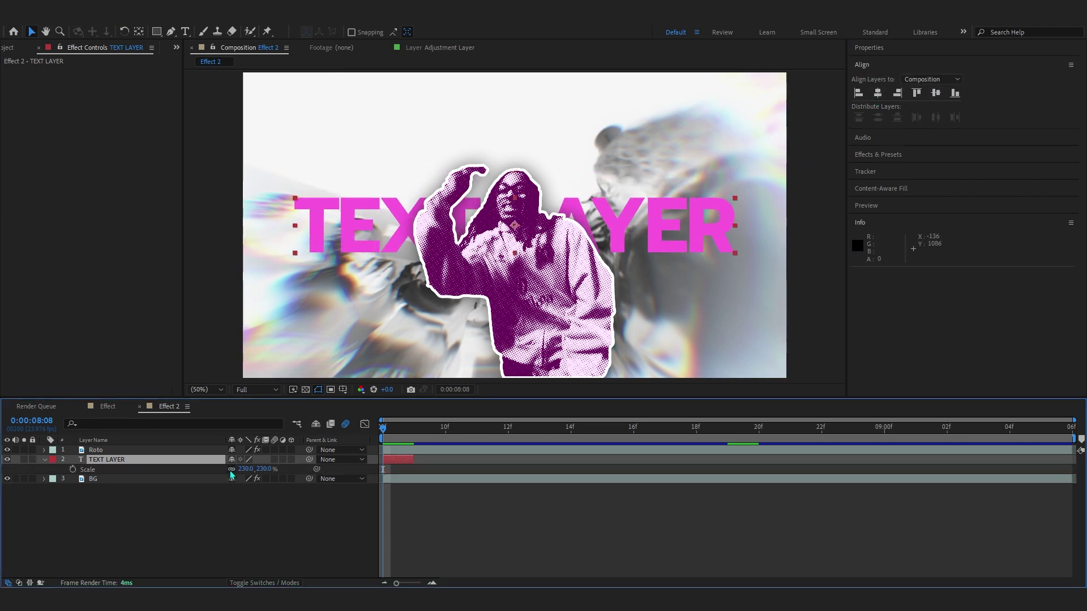
{"action": "left_click_drag", "start_coordinate": [253, 470], "coordinate": [775, 228]}
{"action": "left_click", "coordinate": [489, 481]}
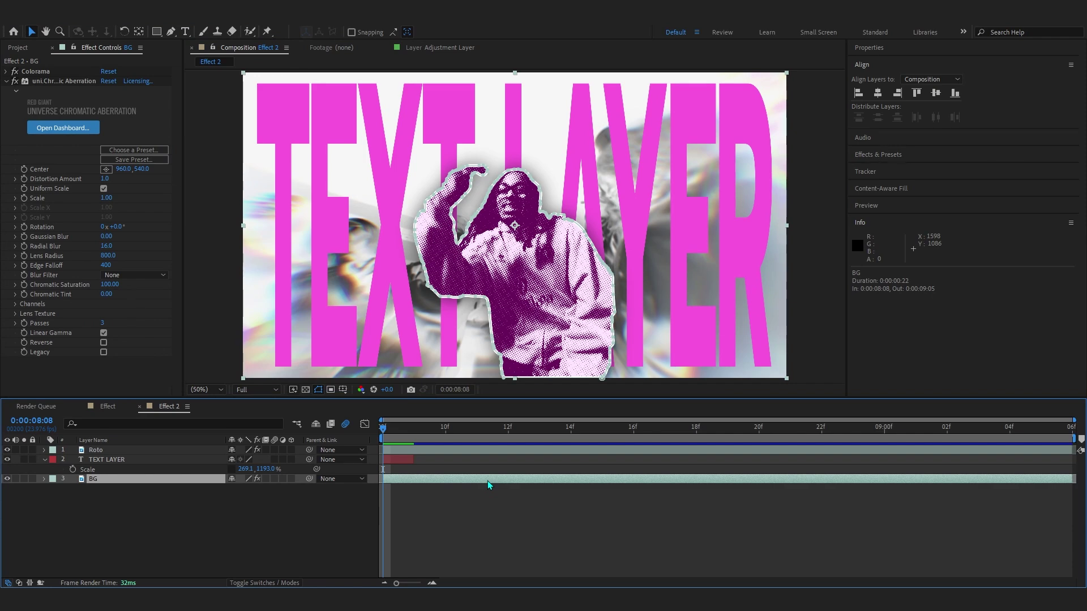
{"action": "key", "text": "space"}
{"action": "key", "text": "space"}
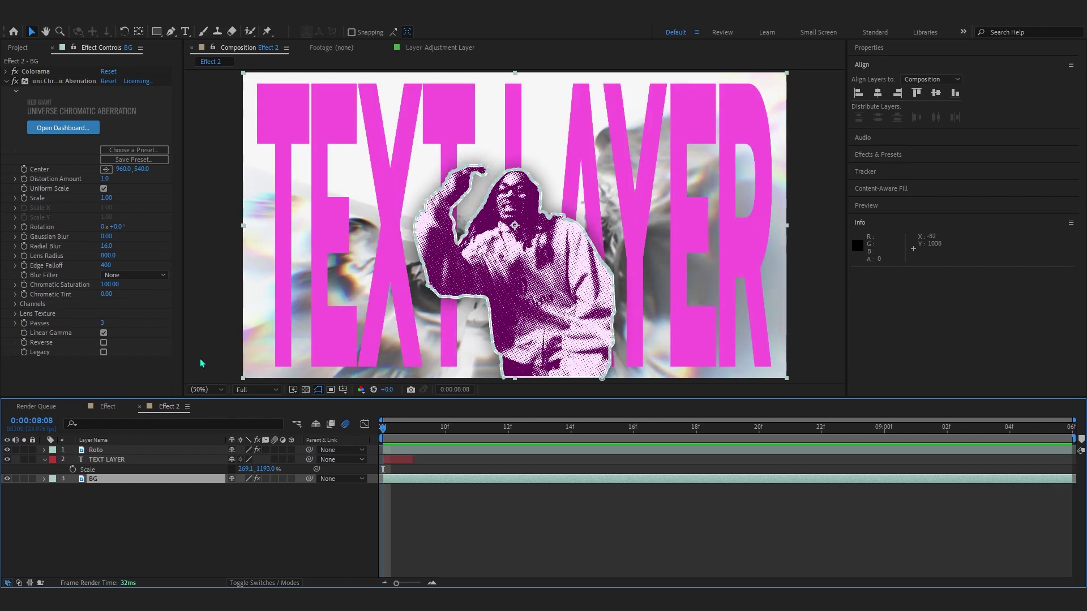
Duplicate the text layer, shift the copy two frames to start at 0:00:08:10, and preview the clip
{"action": "left_click", "coordinate": [106, 460]}
{"action": "key", "text": "ctrl+d"}
{"action": "key", "text": "alt+Page_Down"}
{"action": "key", "text": "alt+Page_Down"}
{"action": "key", "text": "space"}
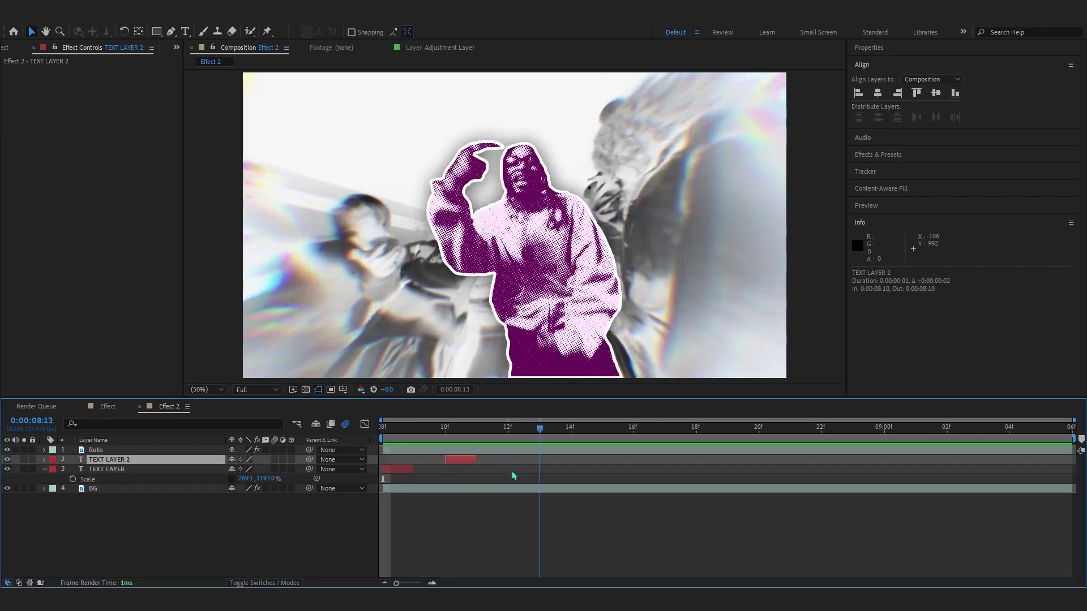
Set the scale of TEXT LAYER 2 to 218.1, 883% and preview the clip
{"action": "left_click", "coordinate": [451, 431]}
{"action": "key", "text": "s"}
{"action": "left_click_drag", "start_coordinate": [264, 470], "coordinate": [136, 509]}
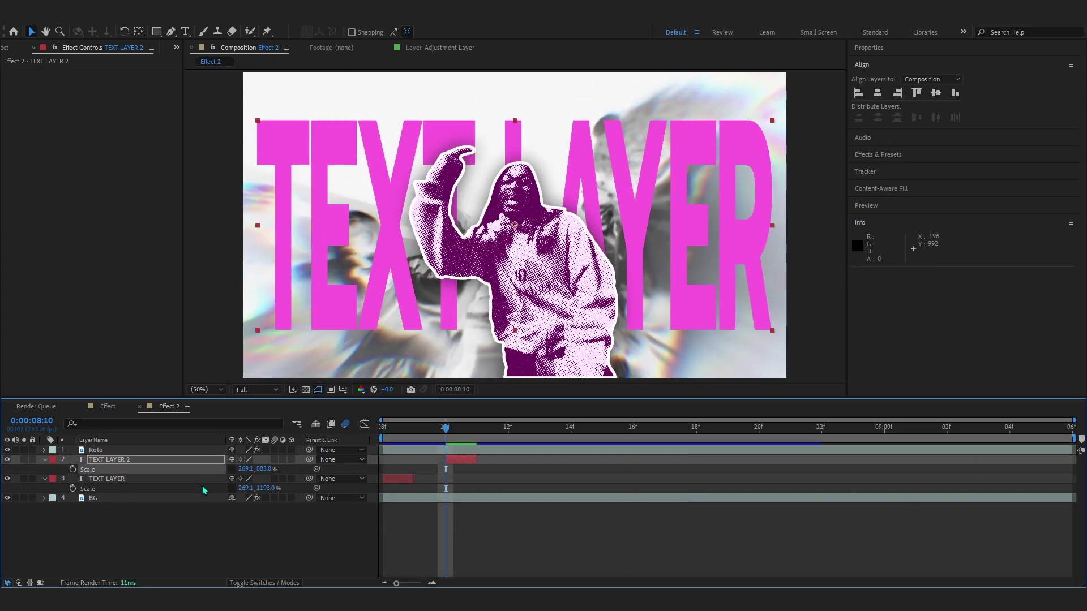
{"action": "key", "text": "Home"}
{"action": "key", "text": "space"}
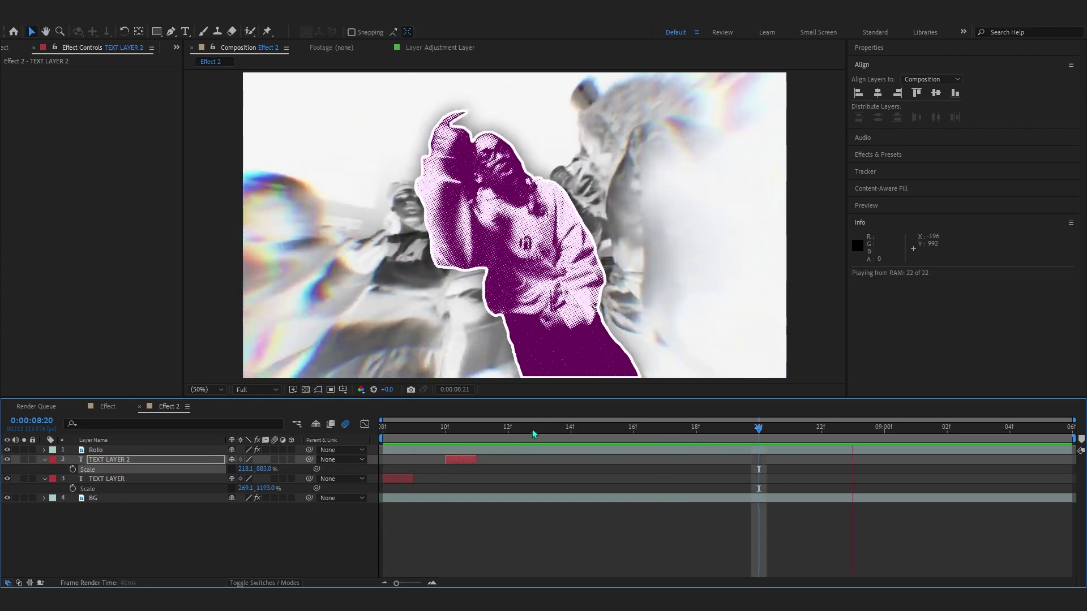
Duplicate TEXT LAYER 2 and move the copy to start at 0:00:08:21
{"action": "left_click", "coordinate": [651, 422]}
{"action": "left_click_drag", "start_coordinate": [651, 421], "coordinate": [790, 425]}
{"action": "key", "text": "ctrl+d"}
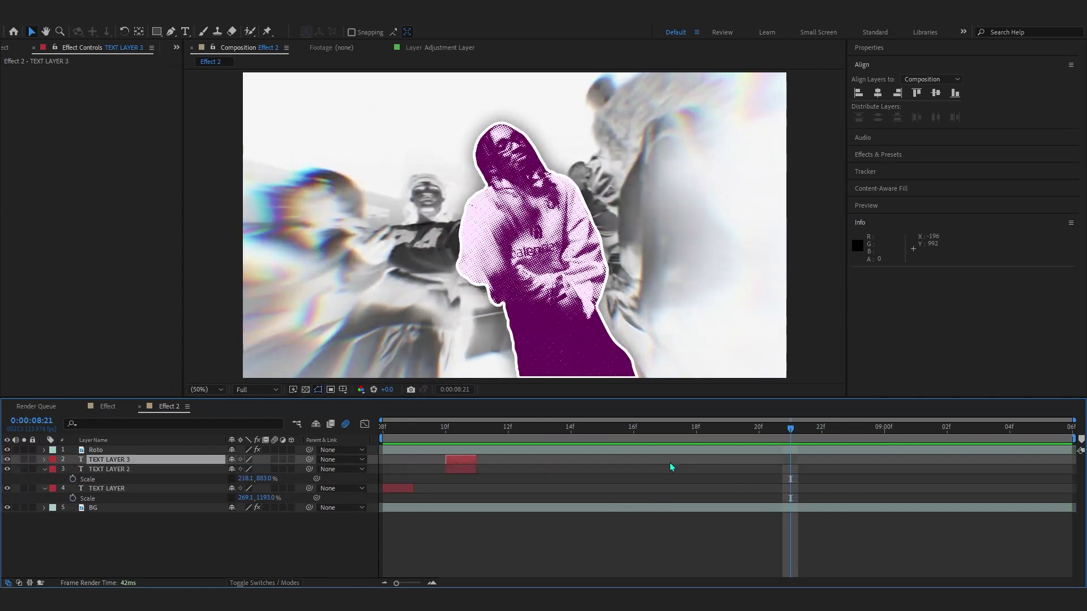
{"action": "left_click_drag", "start_coordinate": [469, 461], "coordinate": [811, 478]}
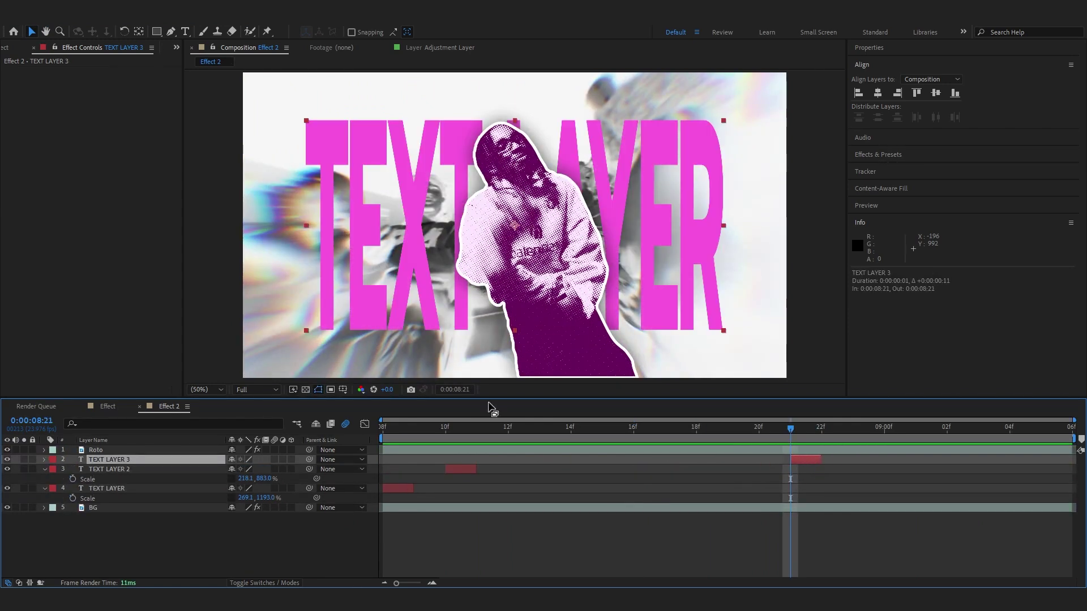
Set the scale of TEXT LAYER 3 to 216.1, 998% and its font to Impact
{"action": "key", "text": "s"}
{"action": "left_click_drag", "start_coordinate": [268, 469], "coordinate": [241, 470]}
{"action": "left_click", "coordinate": [901, 150]}
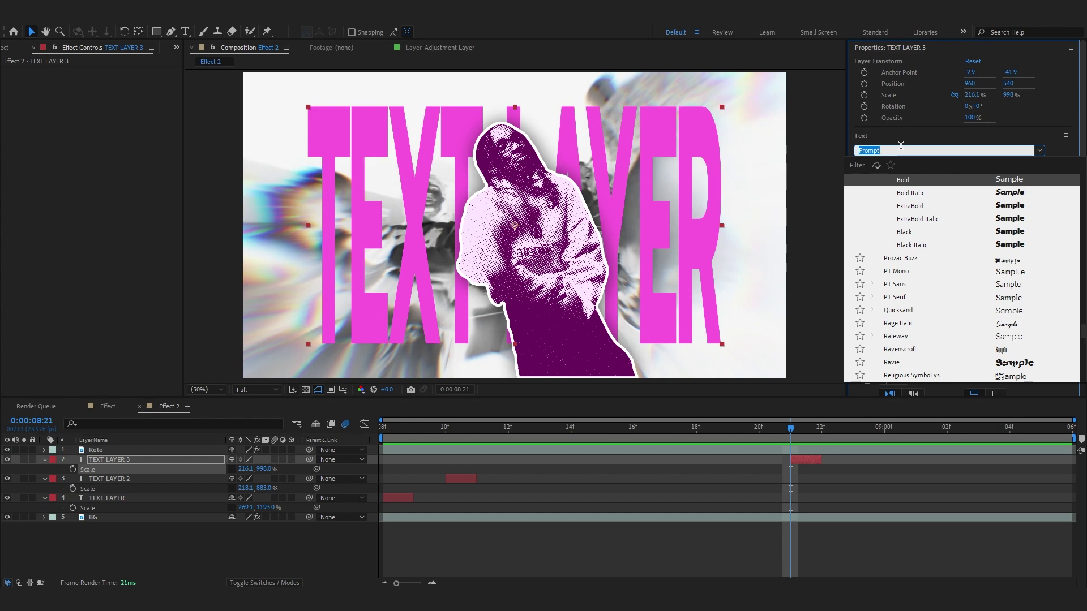
{"action": "type", "text": "Impact"}
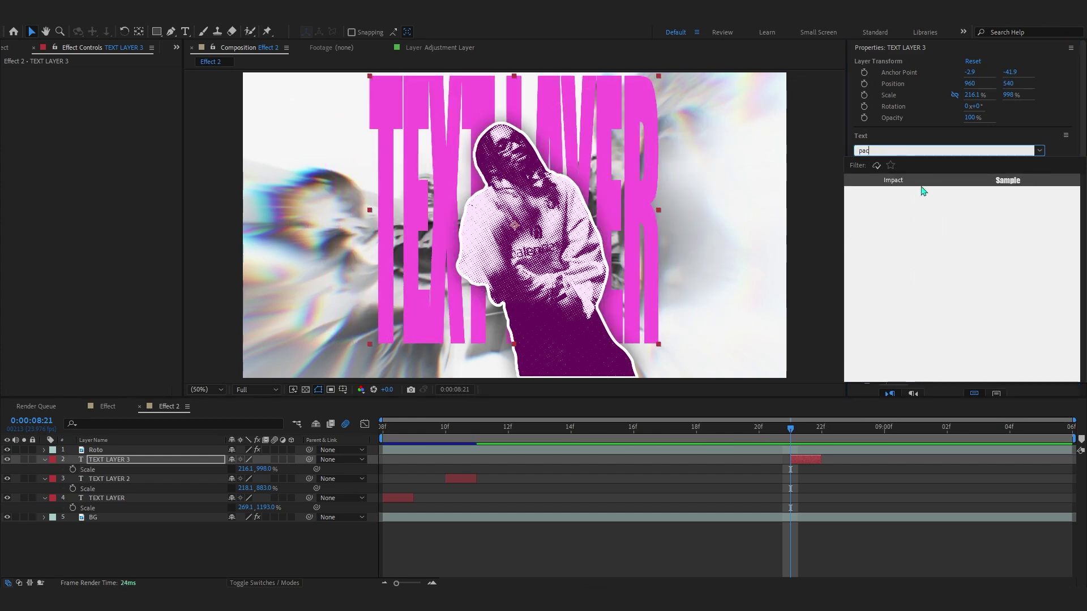
{"action": "left_click", "coordinate": [920, 186]}
Resize and reposition TEXT LAYER 3 in the frame to a scale of 273.1, 948.9% and position 952, 574
{"action": "left_click_drag", "start_coordinate": [658, 210], "coordinate": [734, 220]}
{"action": "left_click", "coordinate": [778, 453]}
{"action": "left_click", "coordinate": [813, 461]}
{"action": "left_click", "coordinate": [515, 77]}
{"action": "left_click_drag", "start_coordinate": [517, 81], "coordinate": [514, 93]}
{"action": "left_click_drag", "start_coordinate": [734, 211], "coordinate": [697, 225]}
Duplicate TEXT LAYER 2 again and place the copy at 0:00:08:23, lasting two frames
{"action": "key", "text": "Page_Down"}
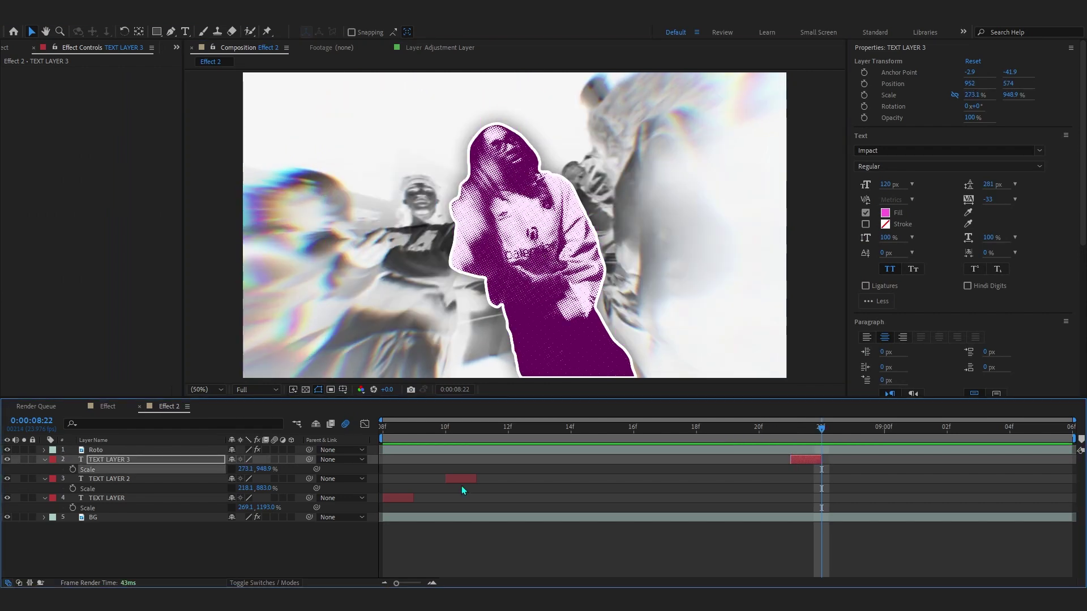
{"action": "left_click", "coordinate": [454, 480]}
{"action": "key", "text": "ctrl+d"}
{"action": "left_click_drag", "start_coordinate": [454, 480], "coordinate": [914, 479]}
Stretch TEXT LAYER 4 vertically to 1154.8% and widen it across the frame
{"action": "left_click", "coordinate": [885, 431]}
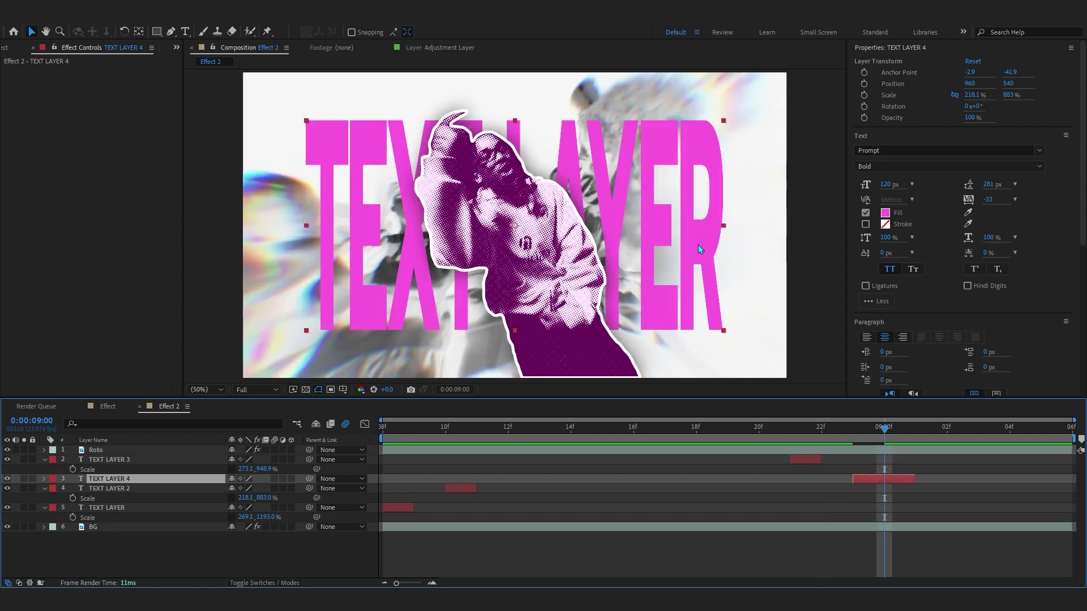
{"action": "left_click_drag", "start_coordinate": [516, 126], "coordinate": [517, 94]}
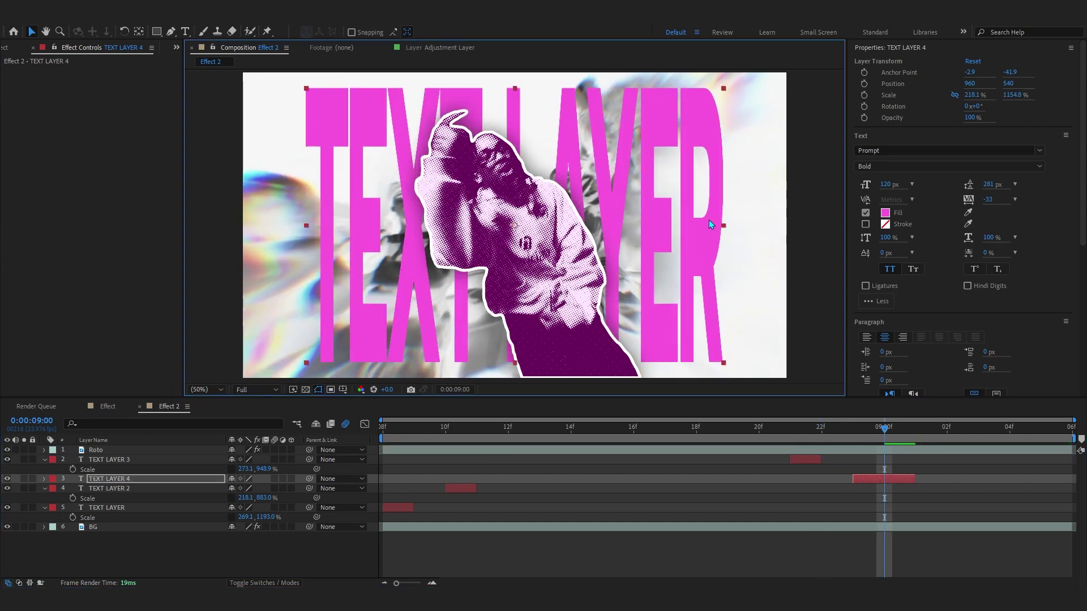
{"action": "left_click_drag", "start_coordinate": [729, 232], "coordinate": [769, 239]}
Duplicate TEXT LAYER 3 and move the copy to start at 0:00:08:19
{"action": "left_click_drag", "start_coordinate": [882, 431], "coordinate": [726, 465]}
{"action": "left_click", "coordinate": [795, 459]}
{"action": "key", "text": "ctrl+d"}
{"action": "left_click_drag", "start_coordinate": [797, 464], "coordinate": [740, 471]}
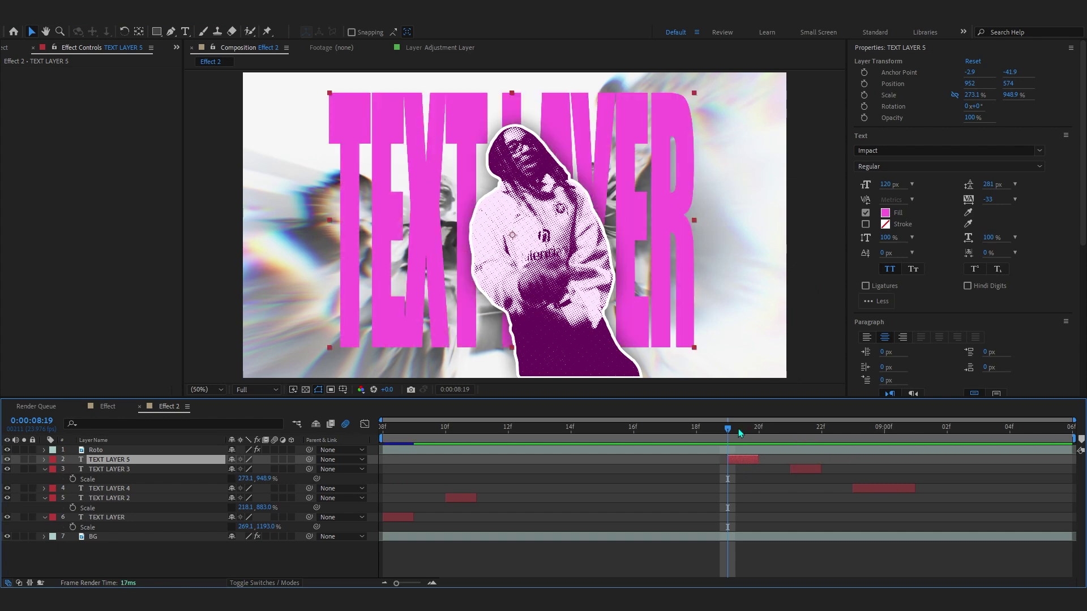
Set the scale of TEXT LAYER 5 to 381.1, 346.9%
{"action": "key", "text": "s"}
{"action": "left_click_drag", "start_coordinate": [264, 469], "coordinate": [125, 498]}
{"action": "left_click_drag", "start_coordinate": [245, 469], "coordinate": [347, 458]}
{"action": "left_click_drag", "start_coordinate": [269, 472], "coordinate": [220, 472]}
Show the layer blending modes and set TEXT LAYER 5 to Overlay
{"action": "left_click", "coordinate": [247, 583]}
{"action": "left_click", "coordinate": [244, 459]}
{"action": "left_click", "coordinate": [286, 303]}
{"action": "left_click", "coordinate": [691, 467]}
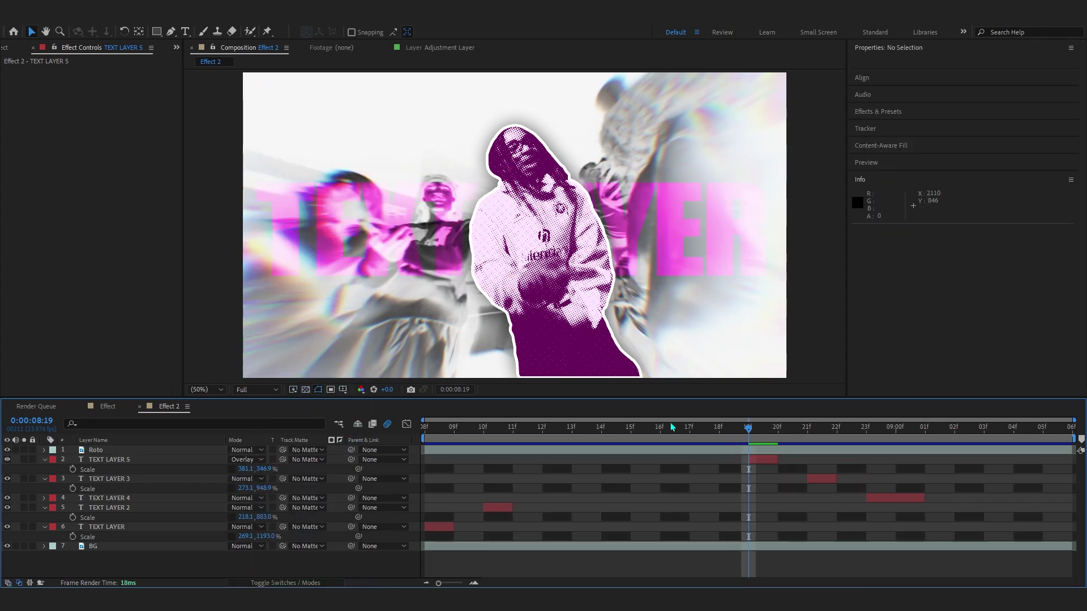
Apply a Drop Shadow to TEXT LAYER 5 with a distance of 27 and a softness of 267
{"action": "key", "text": "space"}
{"action": "key", "text": "space"}
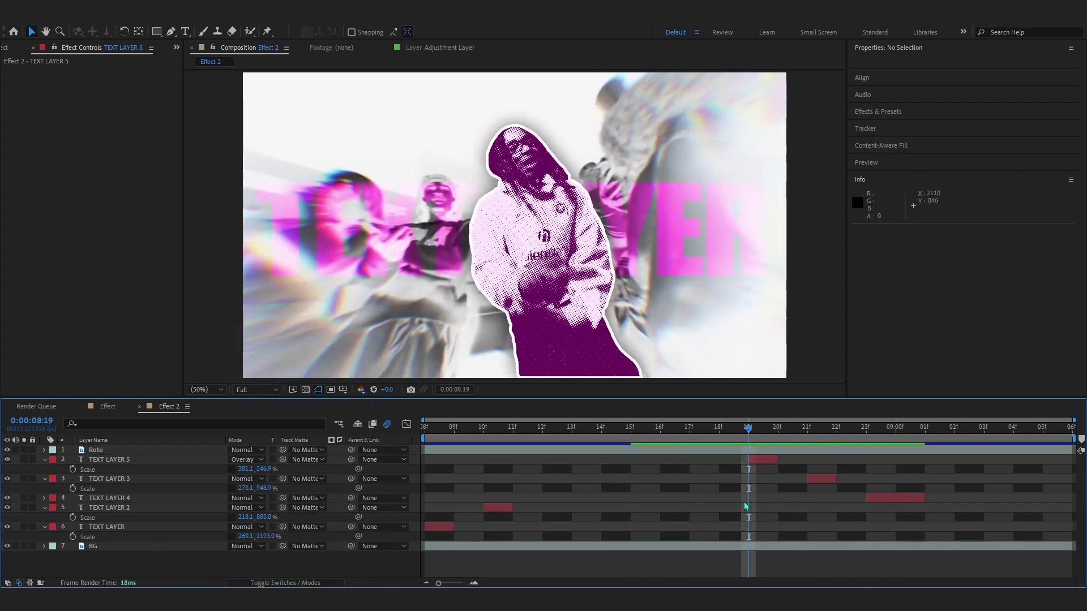
{"action": "left_click", "coordinate": [761, 460]}
{"action": "key", "text": "ctrl+space"}
{"action": "type", "text": "dr"}
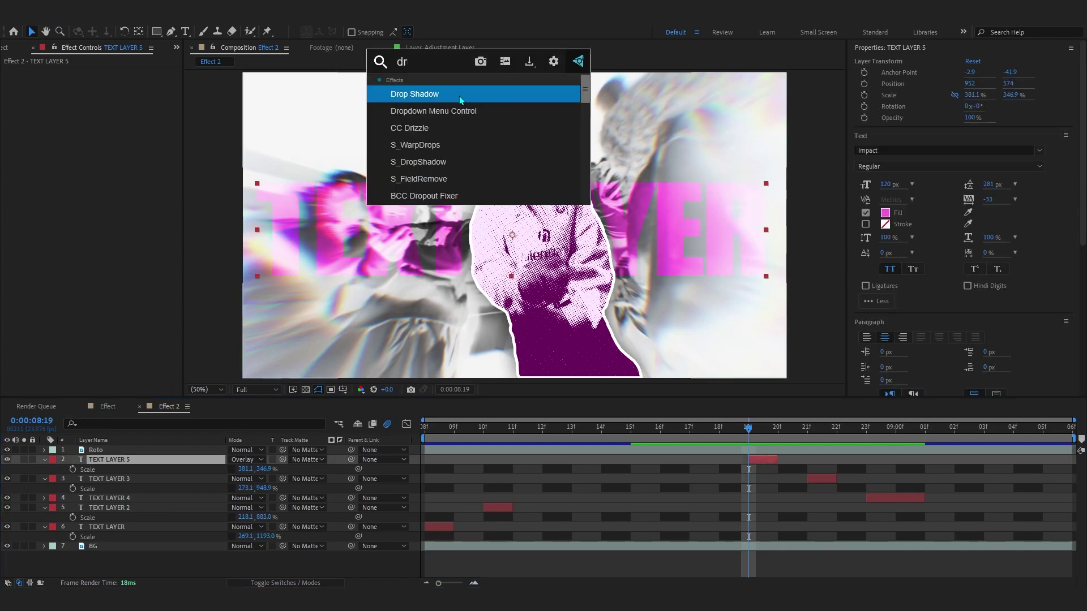
{"action": "left_click", "coordinate": [461, 98]}
{"action": "left_click_drag", "start_coordinate": [106, 133], "coordinate": [257, 142]}
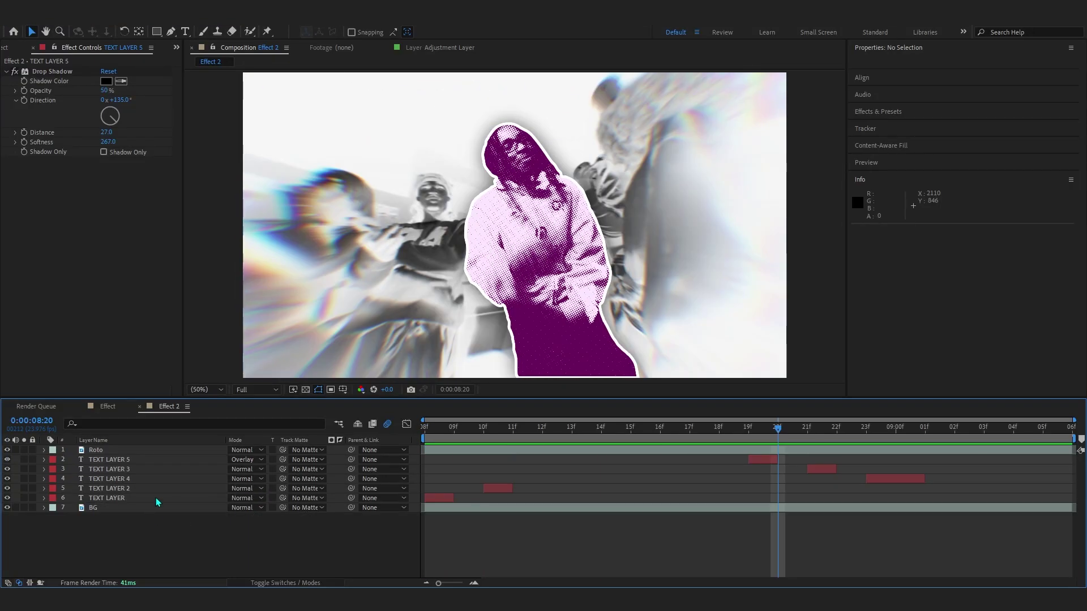
Pre-compose all seven layers as Pre-comp 1, moving all attributes into the new composition, and play it back
{"action": "key", "text": "ctrl+a"}
{"action": "right_click", "coordinate": [122, 469]}
{"action": "left_click", "coordinate": [175, 389]}
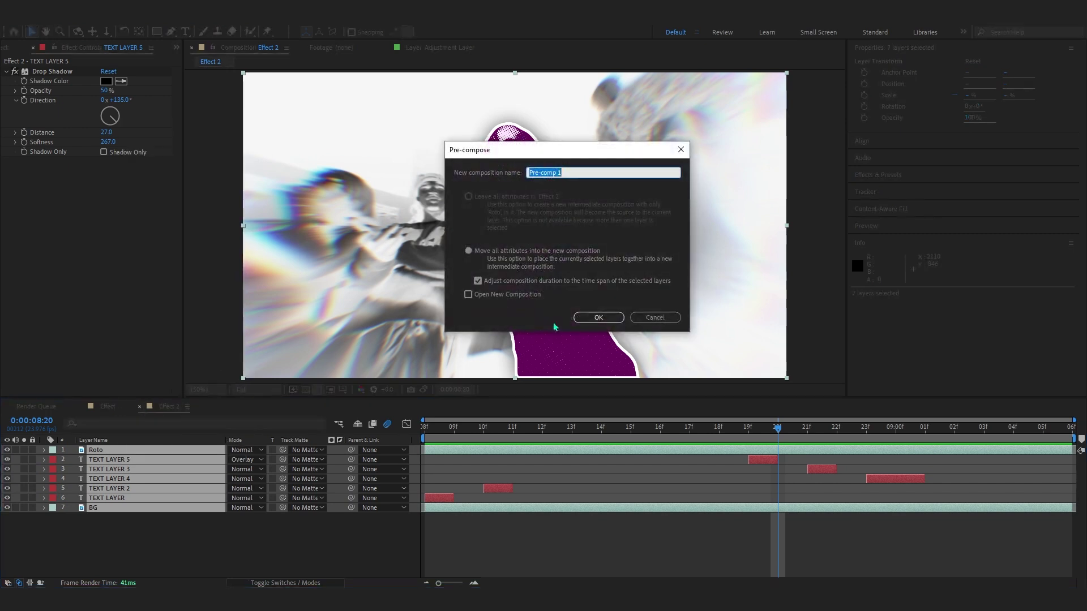
{"action": "left_click", "coordinate": [587, 318]}
{"action": "key", "text": "space"}
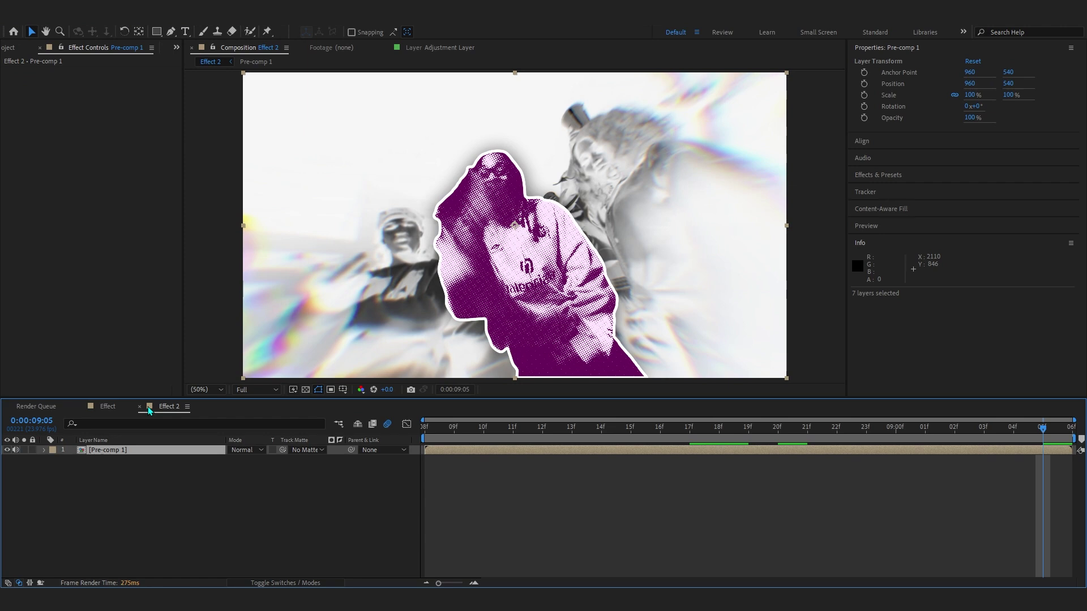
{"action": "key", "text": "space"}
Apply the RSMB motion blur effect to Pre-comp 1 and set its Blur Amount to 0
{"action": "key", "text": "ctrl+space"}
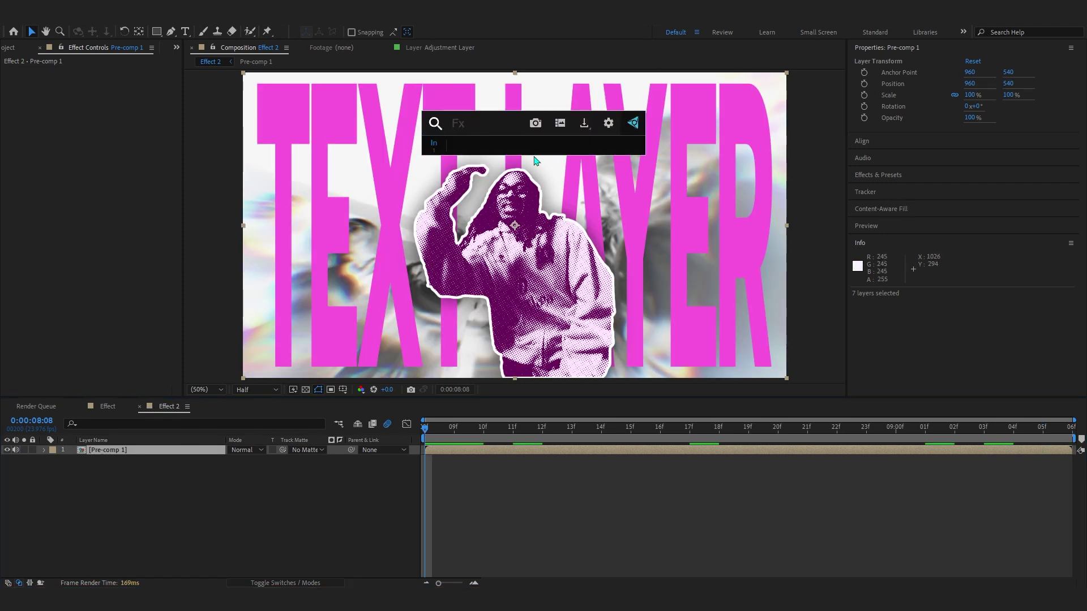
{"action": "type", "text": "rs"}
{"action": "left_click", "coordinate": [504, 192]}
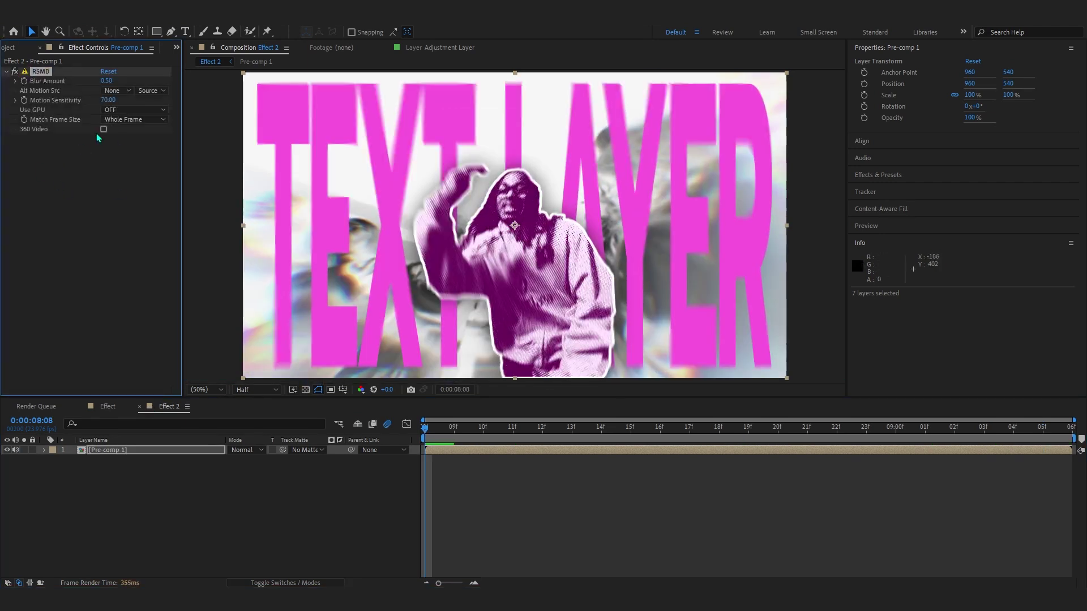
{"action": "left_click", "coordinate": [109, 82]}
{"action": "type", "text": "0"}
{"action": "key", "text": "Return"}
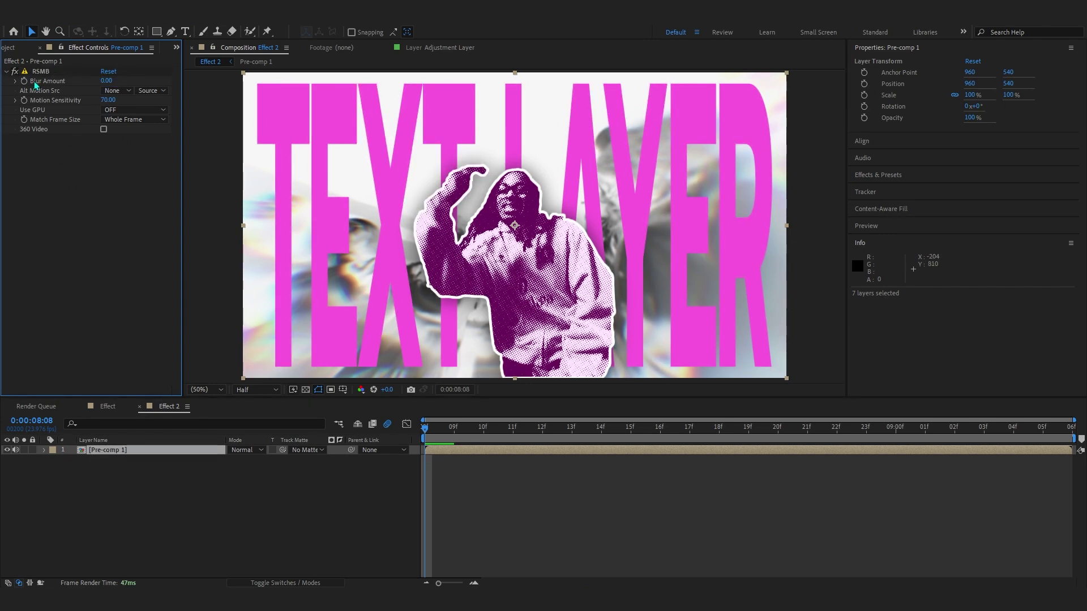
{"action": "left_click", "coordinate": [104, 81]}
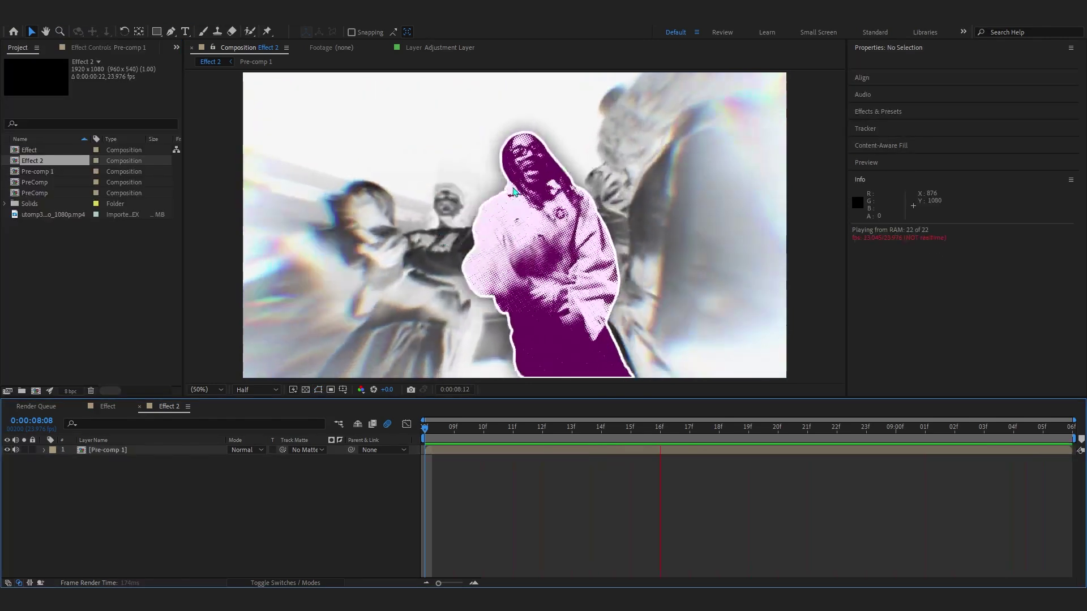
Play back Effect 2 and scrub through it to examine the motion blur and flashing text
{"action": "key", "text": "space"}
{"action": "key", "text": "space"}
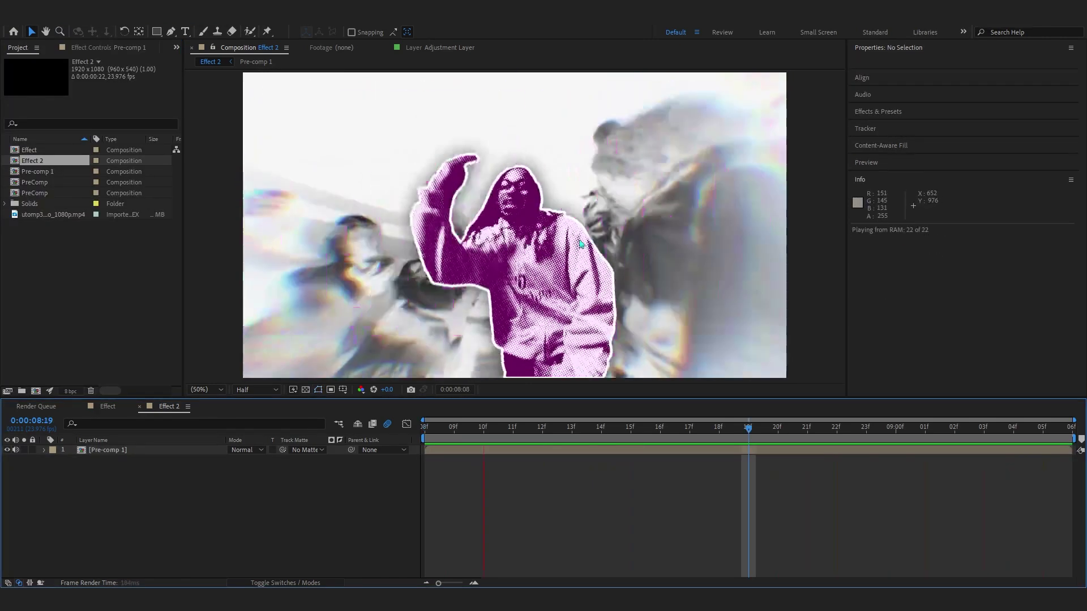
{"action": "key", "text": "space"}
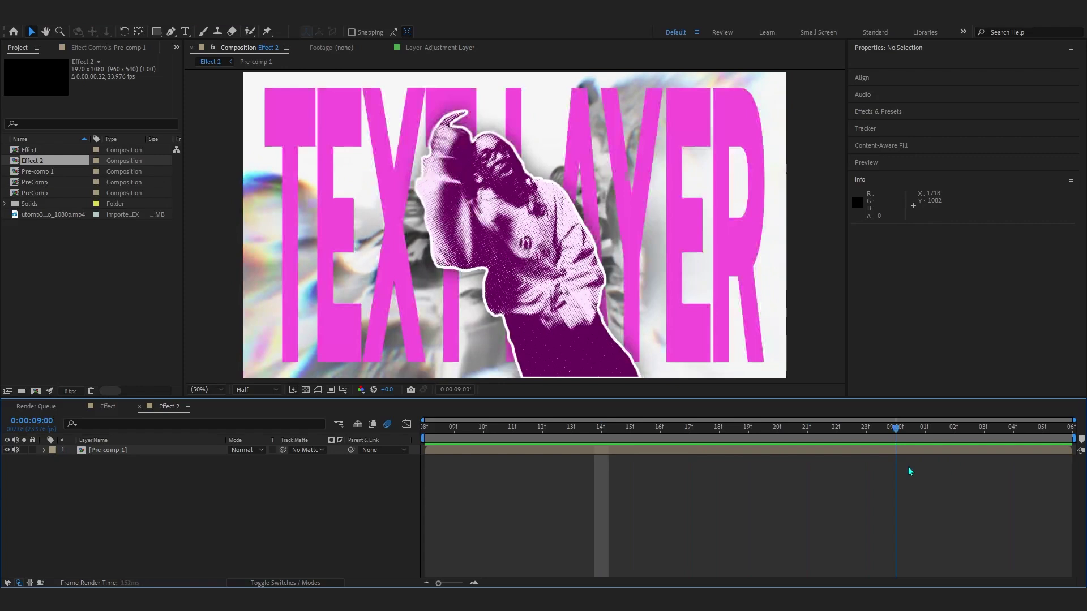
{"action": "key", "text": "space"}
Keyframe Pre-comp 1's scale from 200% at 0:00:08:08 down to 100% at 0:00:09:06
{"action": "key", "text": "ctrl+a"}
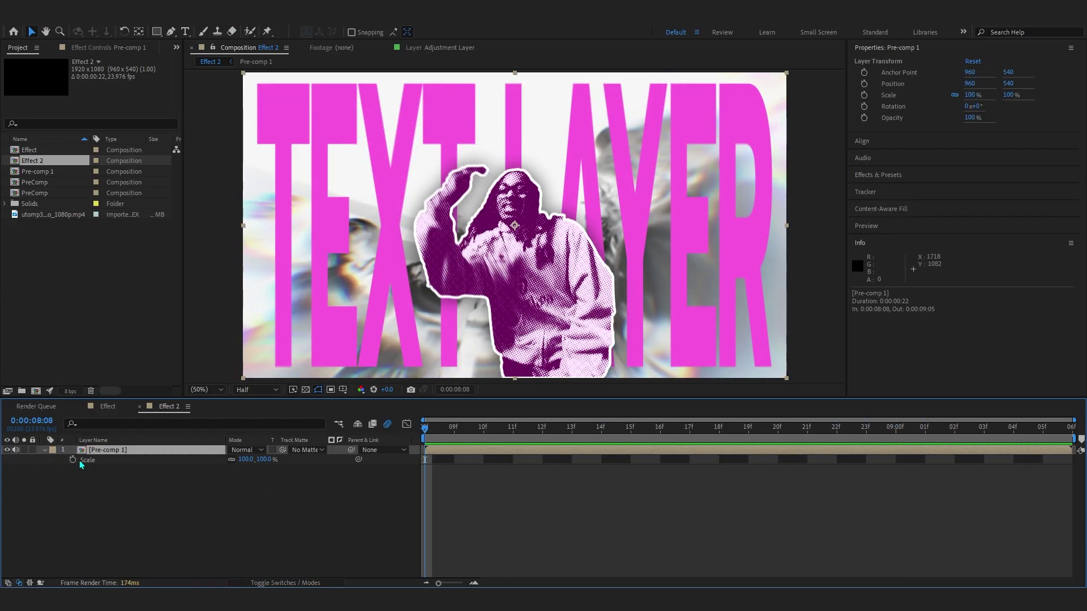
{"action": "key", "text": "alt+shift+s"}
{"action": "left_click_drag", "start_coordinate": [426, 459], "coordinate": [1072, 459]}
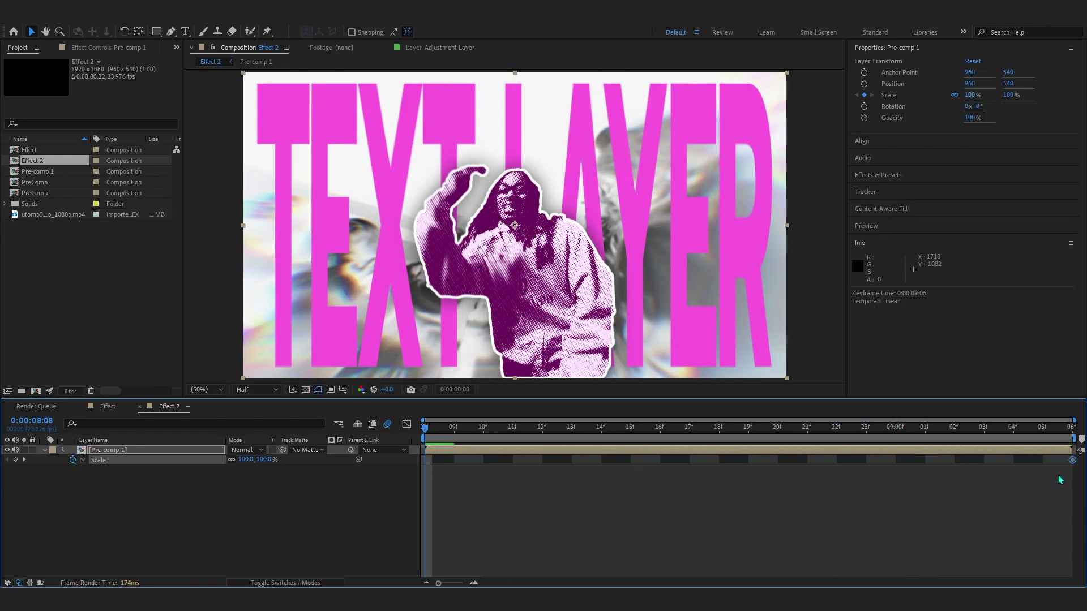
{"action": "left_click_drag", "start_coordinate": [250, 460], "coordinate": [310, 462]}
Ease both scale keyframes and reshape the value graph into a steep initial drop with a long, gradual settle
{"action": "left_click_drag", "start_coordinate": [405, 459], "coordinate": [881, 497]}
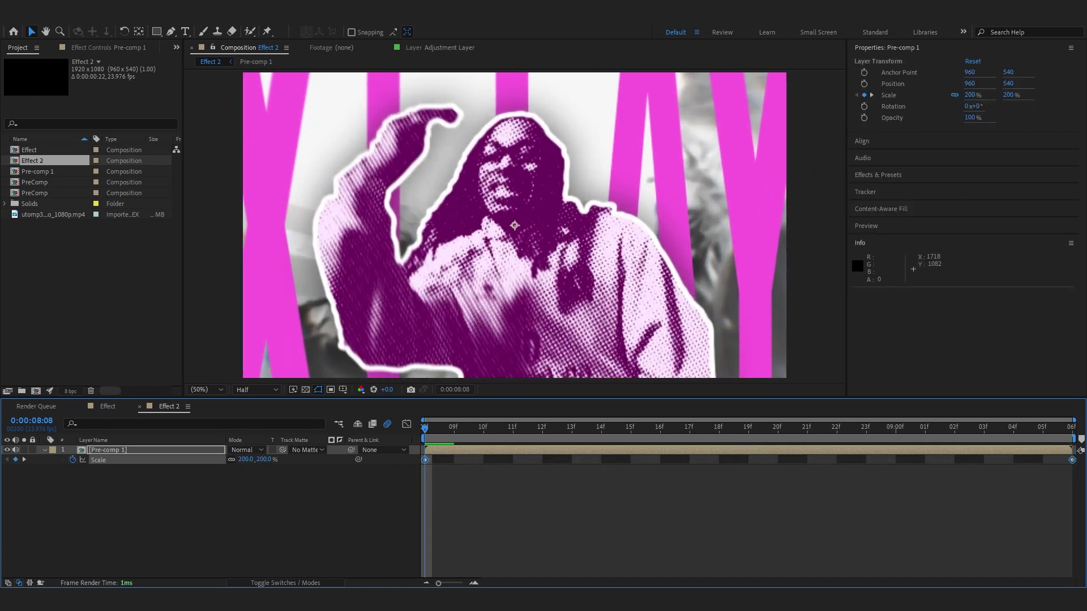
{"action": "left_click", "coordinate": [407, 424]}
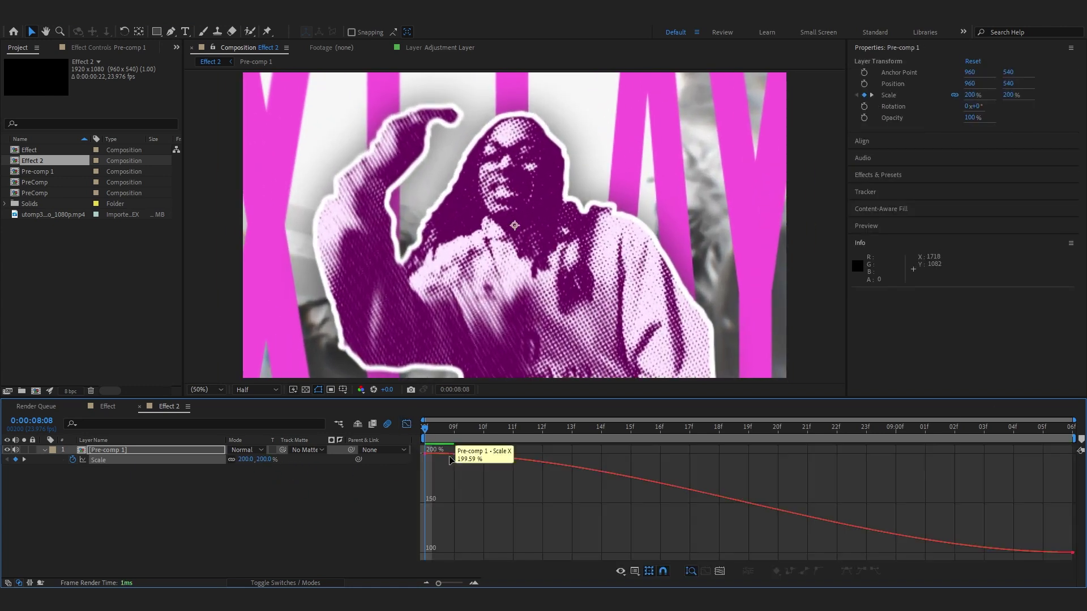
{"action": "left_click", "coordinate": [452, 453]}
{"action": "left_click_drag", "start_coordinate": [640, 454], "coordinate": [431, 547]}
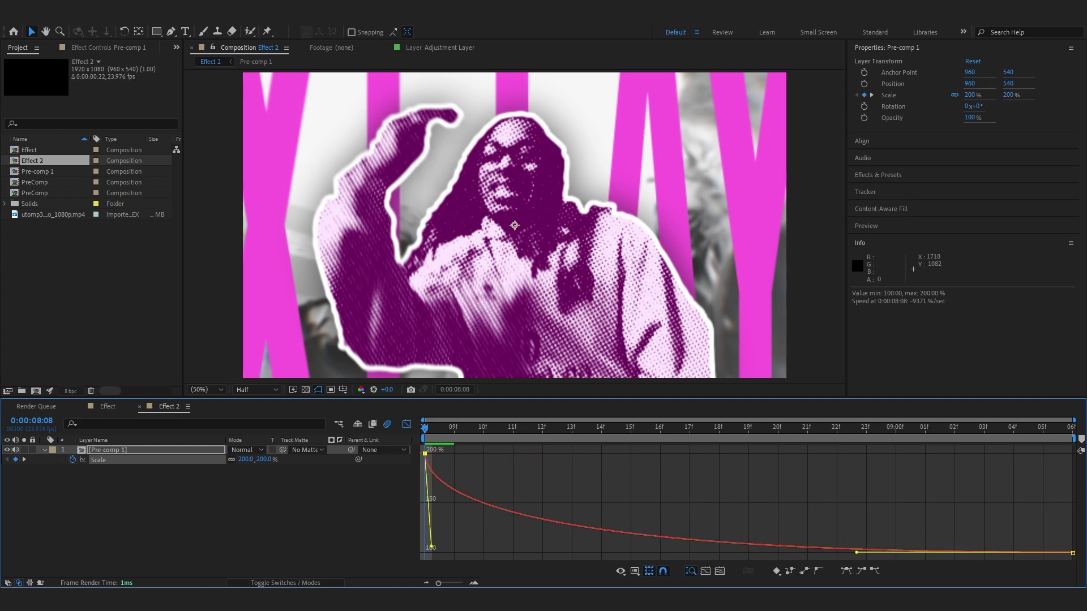
{"action": "left_click_drag", "start_coordinate": [857, 552], "coordinate": [534, 552]}
{"action": "key", "text": "space"}
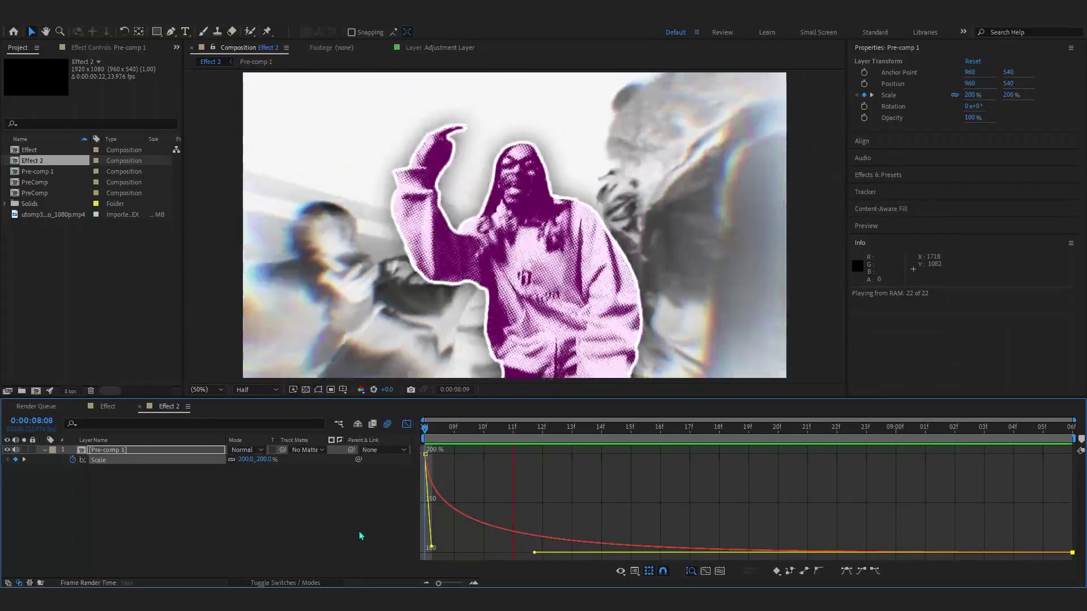
{"action": "left_click", "coordinate": [407, 424]}
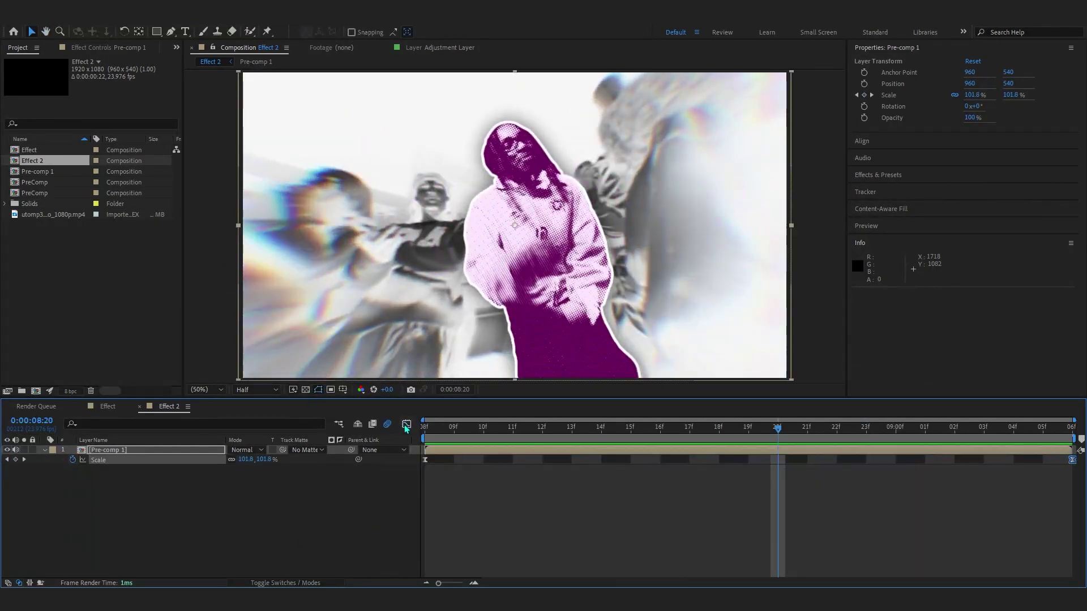
Enable layer motion blur on Pre-comp 1 and preview the zoom-out
{"action": "left_click", "coordinate": [306, 582]}
{"action": "key", "text": "space"}
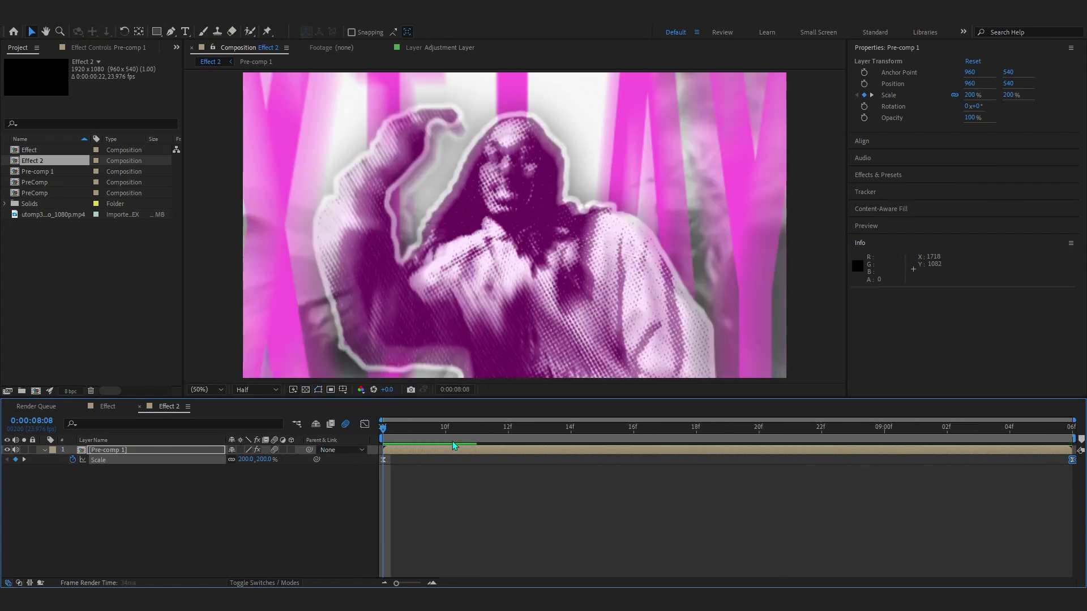
{"action": "left_click", "coordinate": [711, 513]}
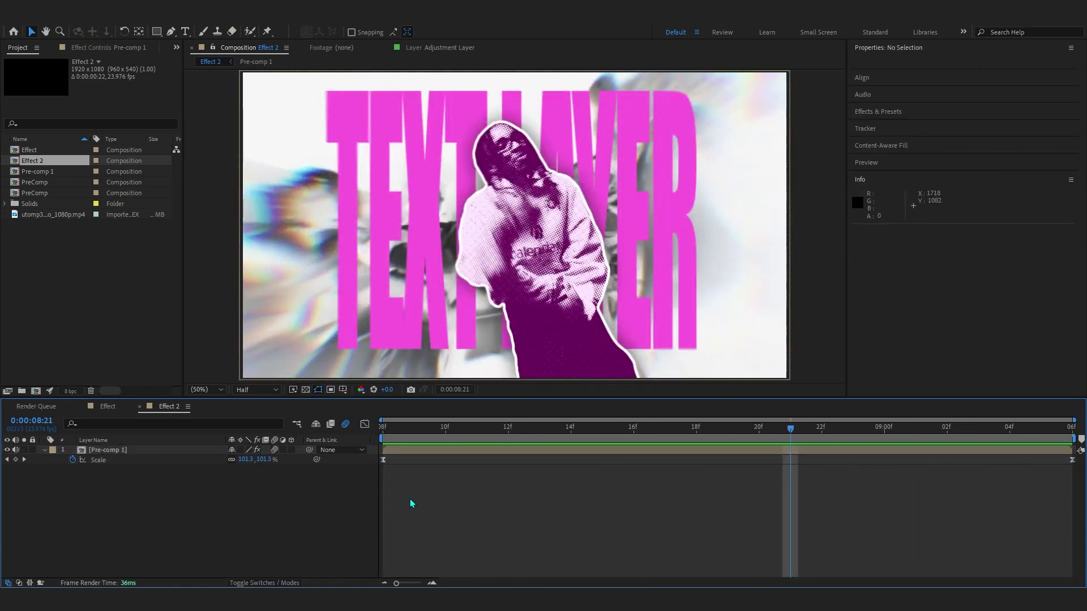
Create an adjustment layer above Pre-comp 1 and show its effect controls
{"action": "right_click", "coordinate": [342, 508]}
{"action": "mouse_move", "coordinate": [365, 367]}
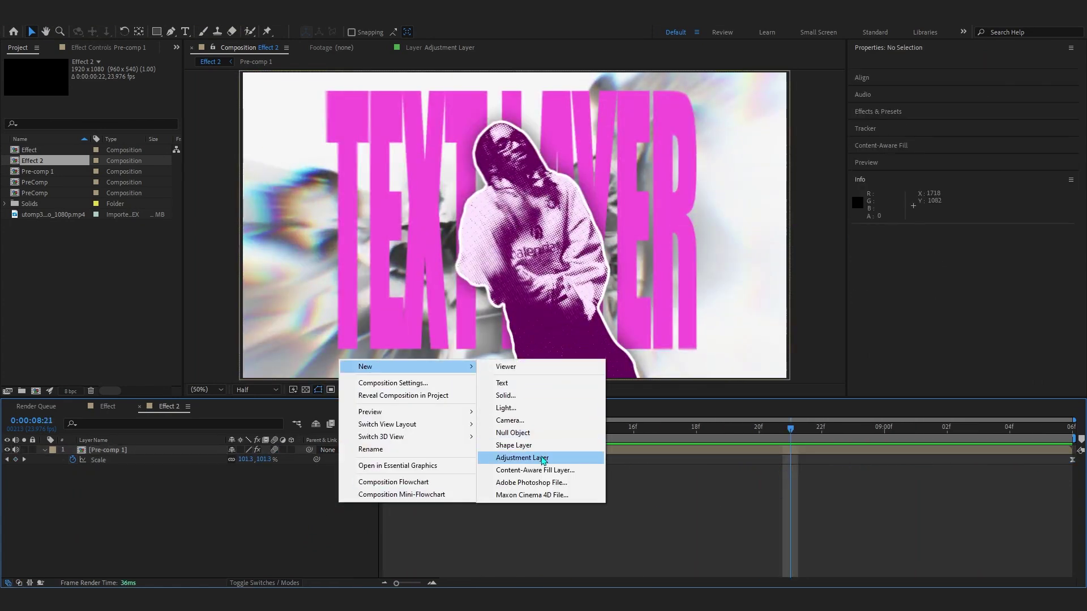
{"action": "left_click", "coordinate": [538, 458]}
{"action": "key", "text": "F3"}
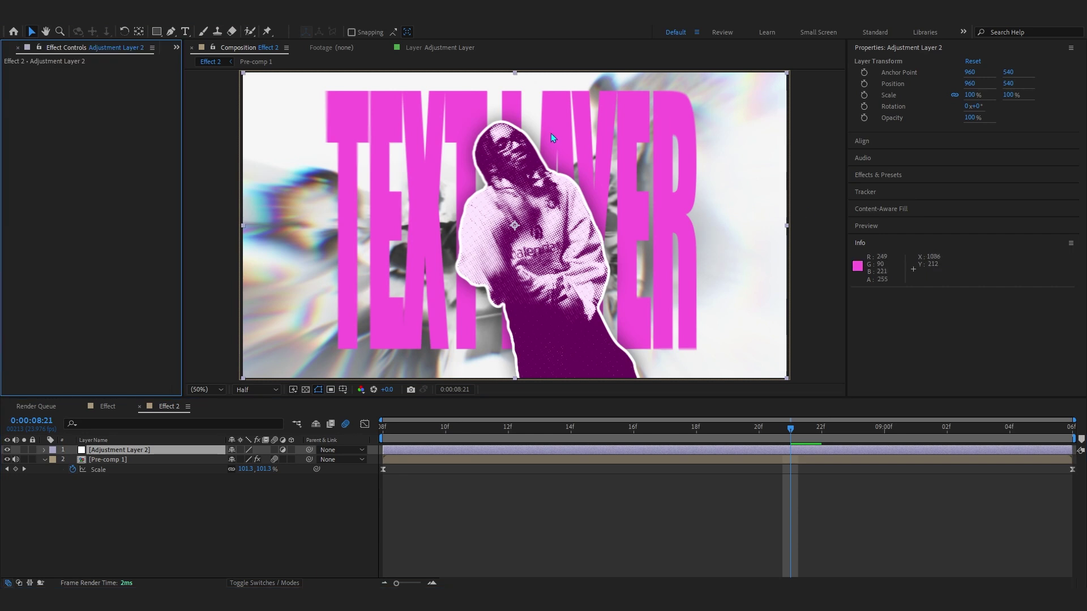
Apply Lumetri Color to the adjustment layer with temperature 4, contrast 53 and highlights -25
{"action": "key", "text": "ctrl+space"}
{"action": "type", "text": "lumetri"}
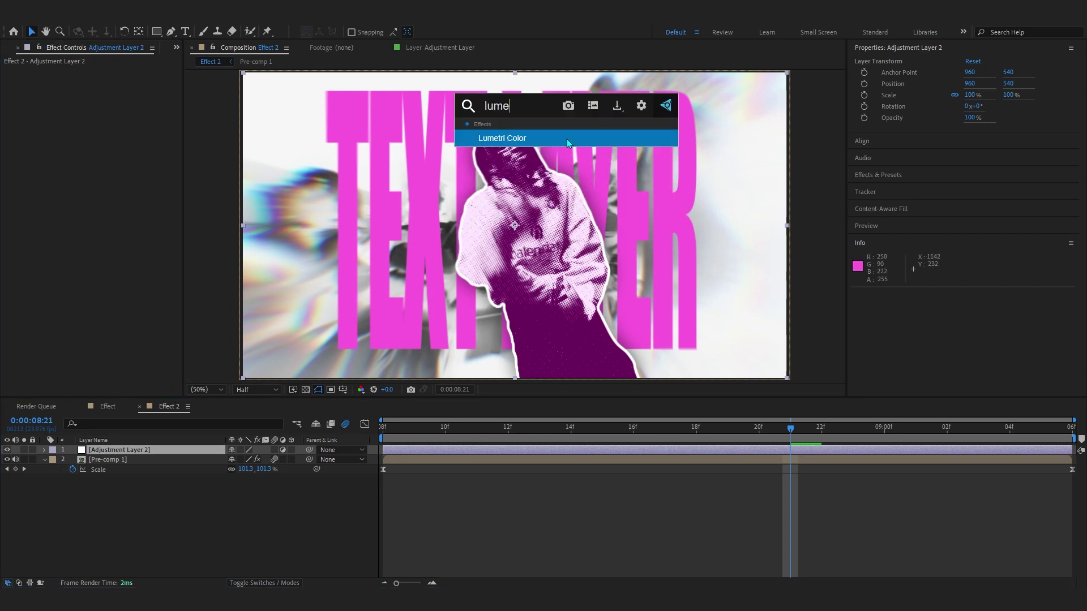
{"action": "key", "text": "Return"}
{"action": "left_click", "coordinate": [15, 83]}
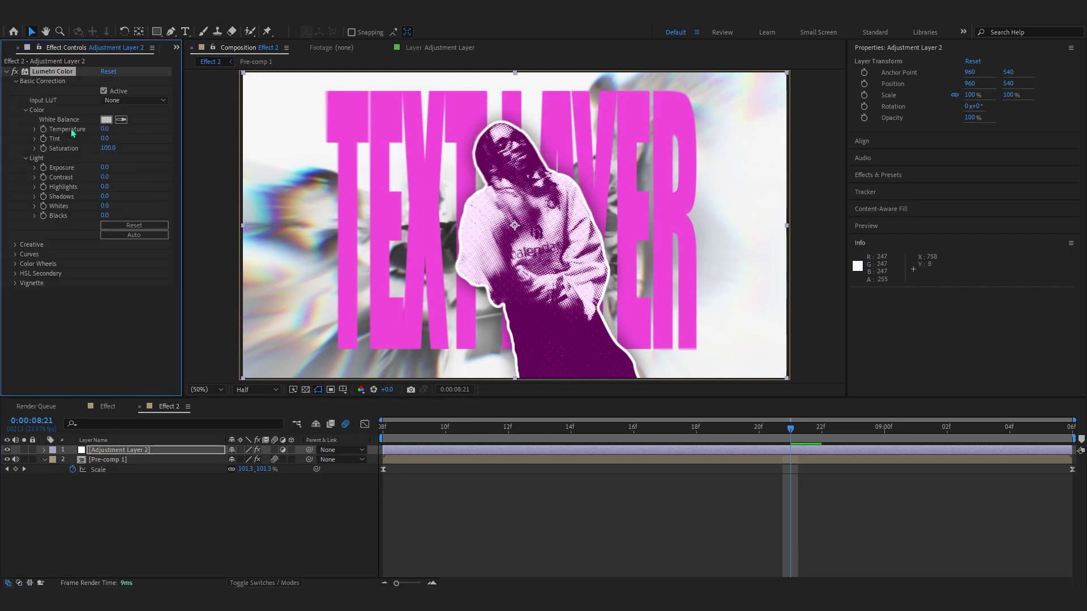
{"action": "left_click_drag", "start_coordinate": [111, 177], "coordinate": [82, 191]}
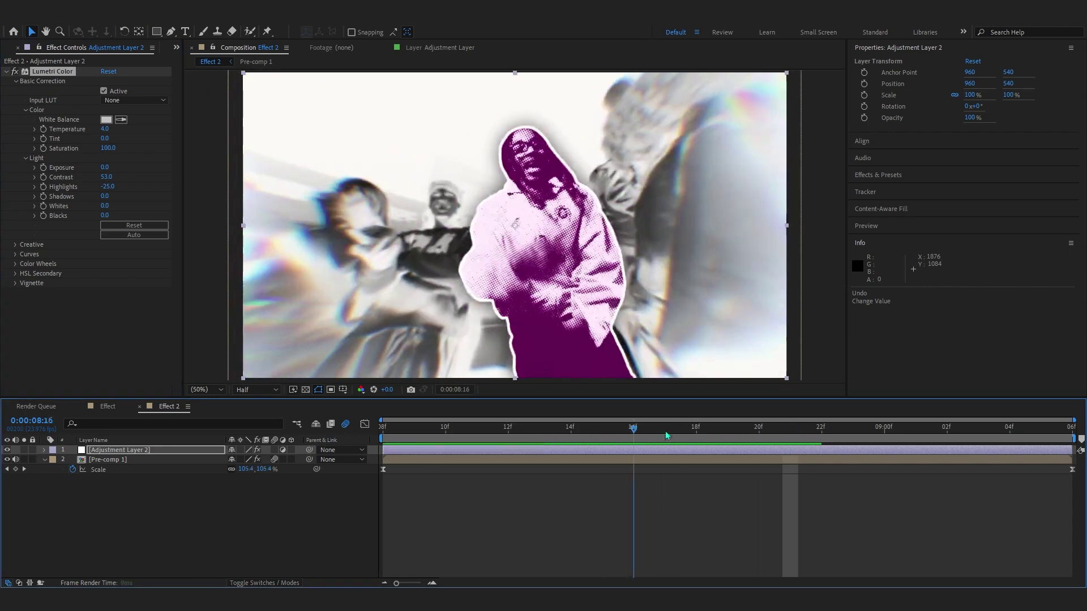
Refine the Lumetri correction to temperature 9, contrast 8 and highlights -40, previewing the look
{"action": "left_click_drag", "start_coordinate": [104, 129], "coordinate": [108, 129]}
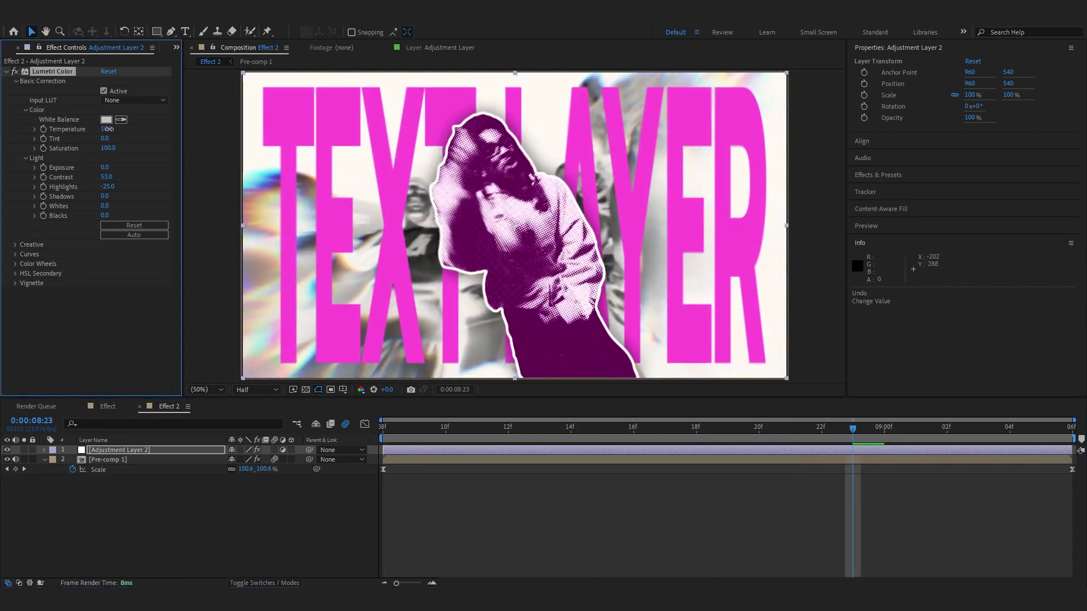
{"action": "left_click_drag", "start_coordinate": [856, 436], "coordinate": [381, 446]}
{"action": "key", "text": "space"}
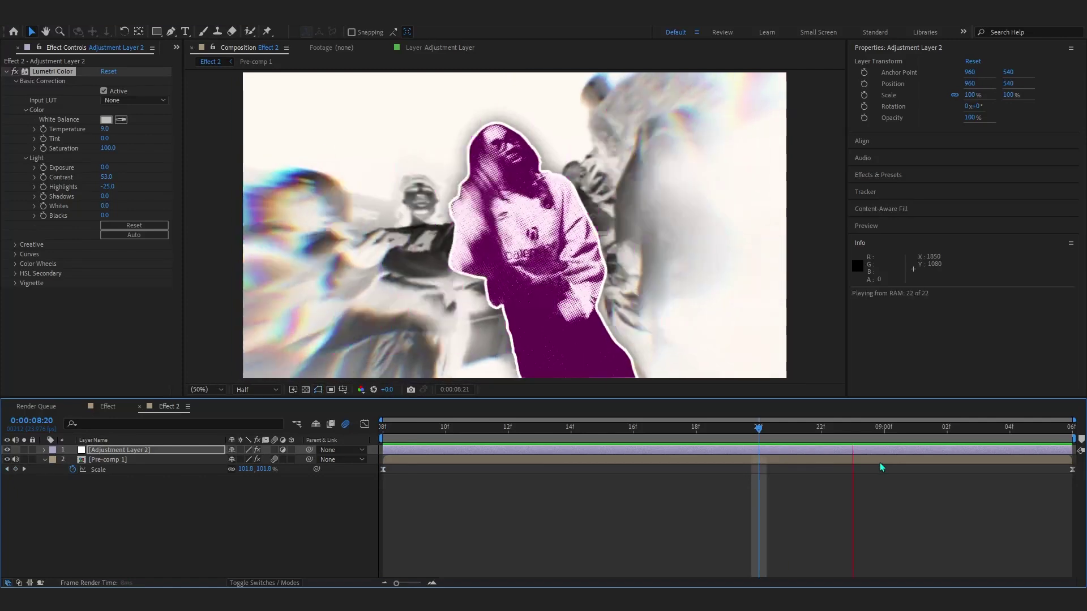
{"action": "left_click_drag", "start_coordinate": [106, 177], "coordinate": [91, 180]}
{"action": "key", "text": "ctrl+z"}
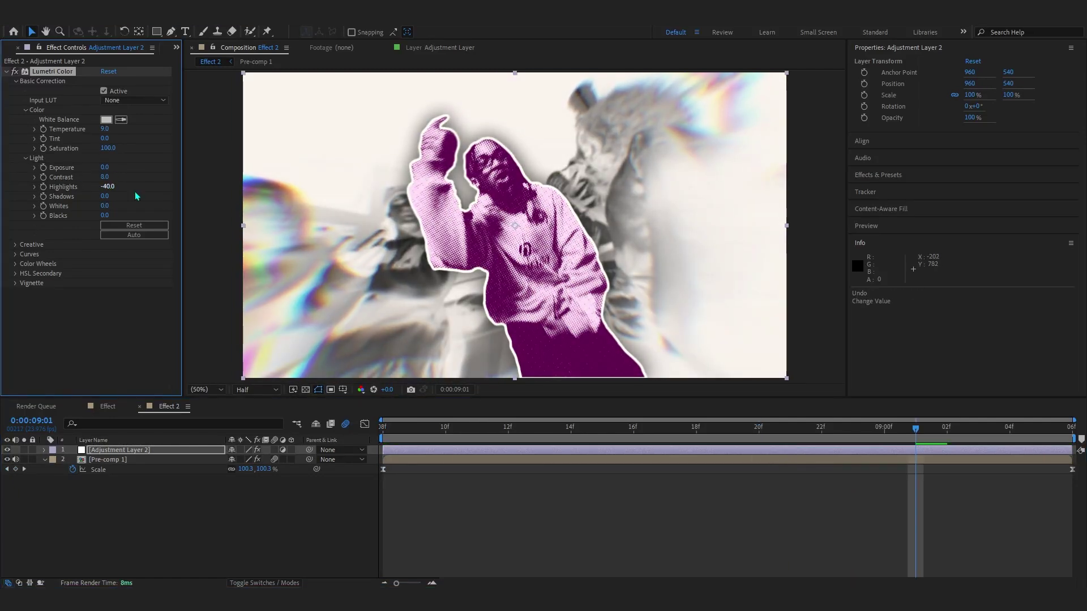
Add the Noise effect to the adjustment layer with the amount of noise at 9%
{"action": "key", "text": "ctrl+space"}
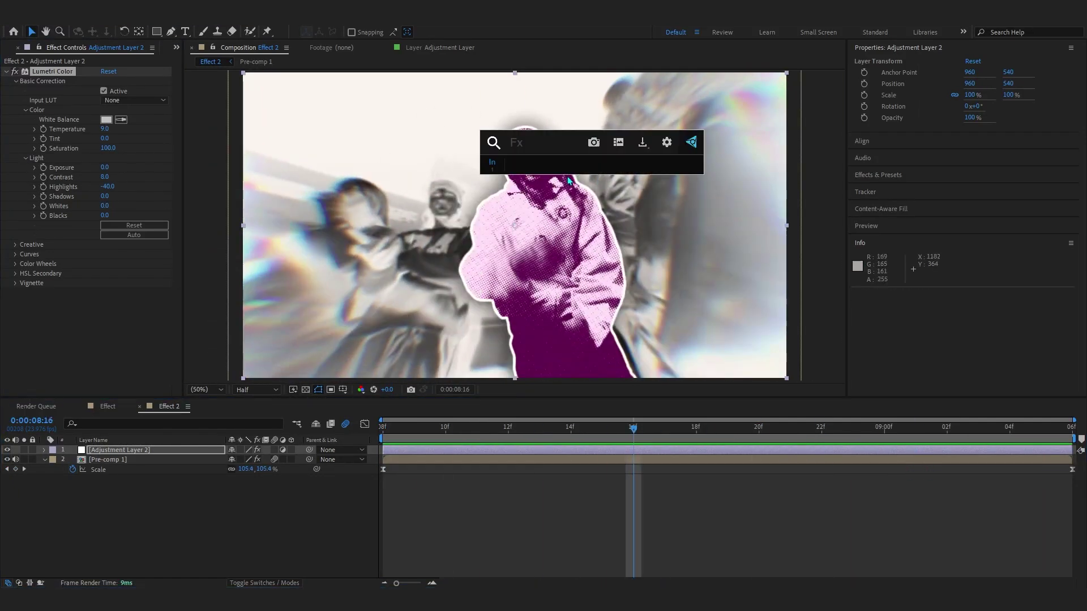
{"action": "type", "text": "noi"}
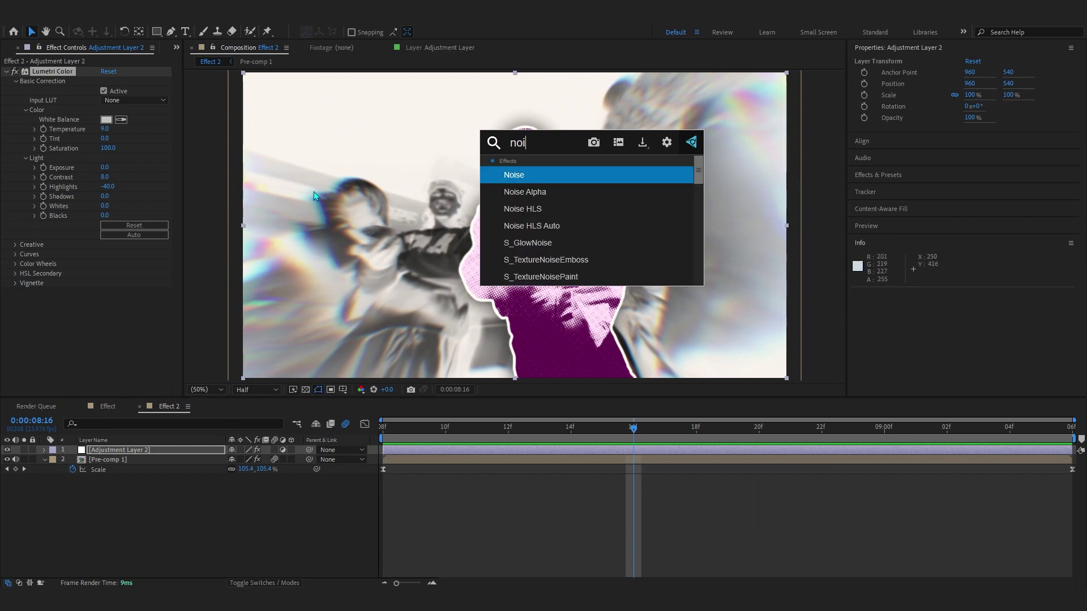
{"action": "left_click", "coordinate": [516, 179]}
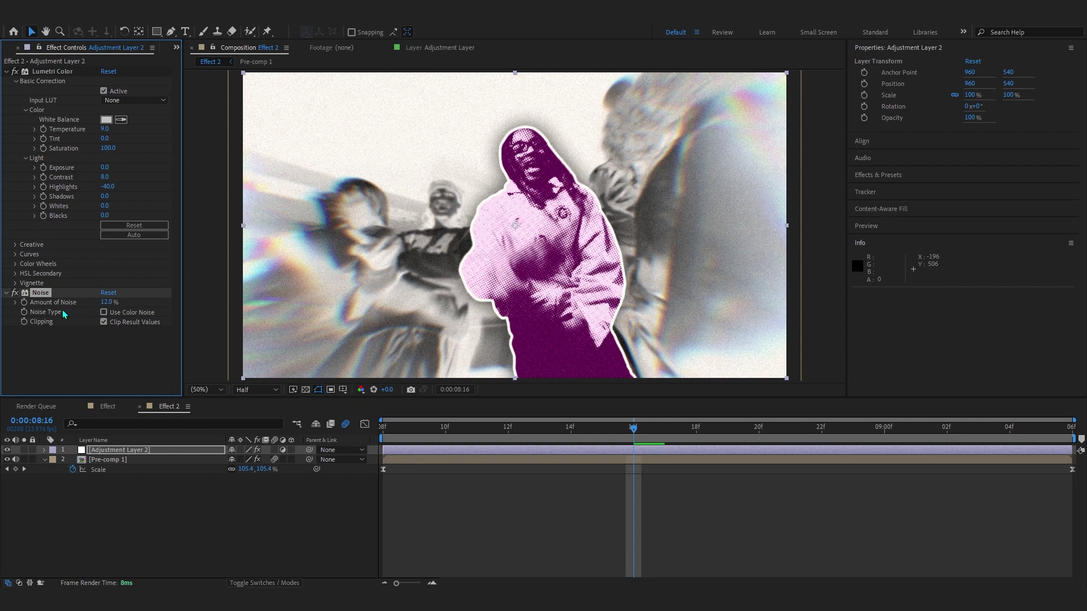
{"action": "left_click_drag", "start_coordinate": [105, 302], "coordinate": [103, 302]}
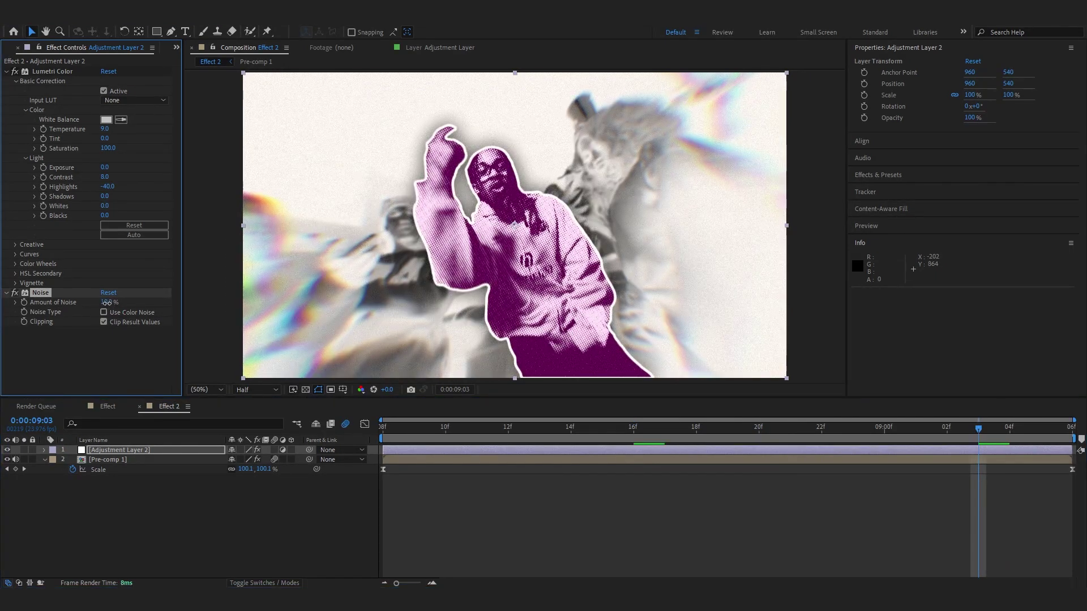
Move the Noise effect above Lumetri Color in the effect order and preview the grain
{"action": "key", "text": "space"}
{"action": "left_click_drag", "start_coordinate": [40, 292], "coordinate": [51, 71]}
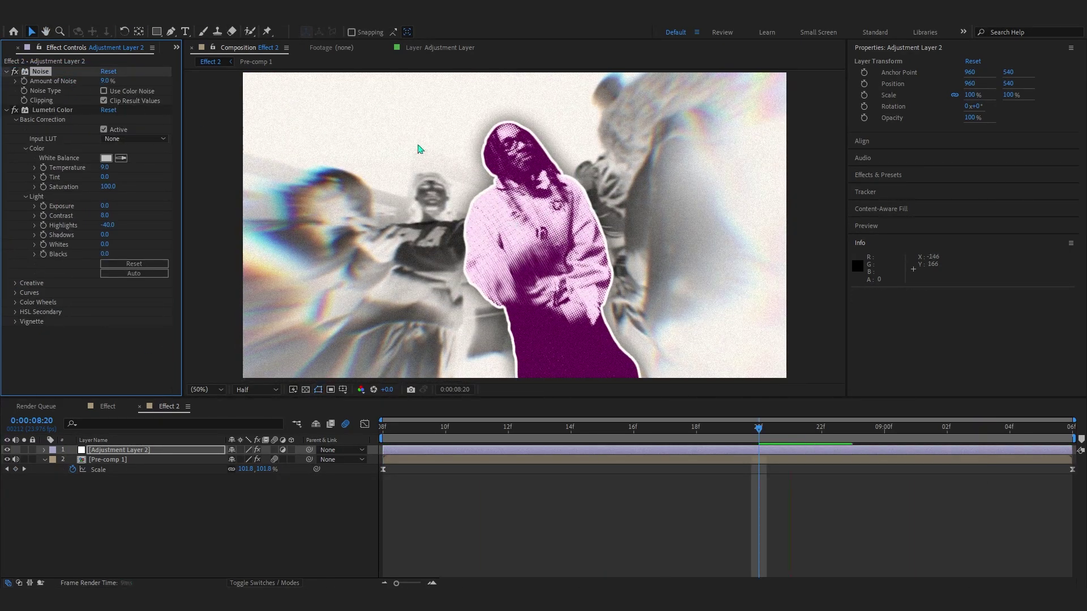
{"action": "key", "text": "space"}
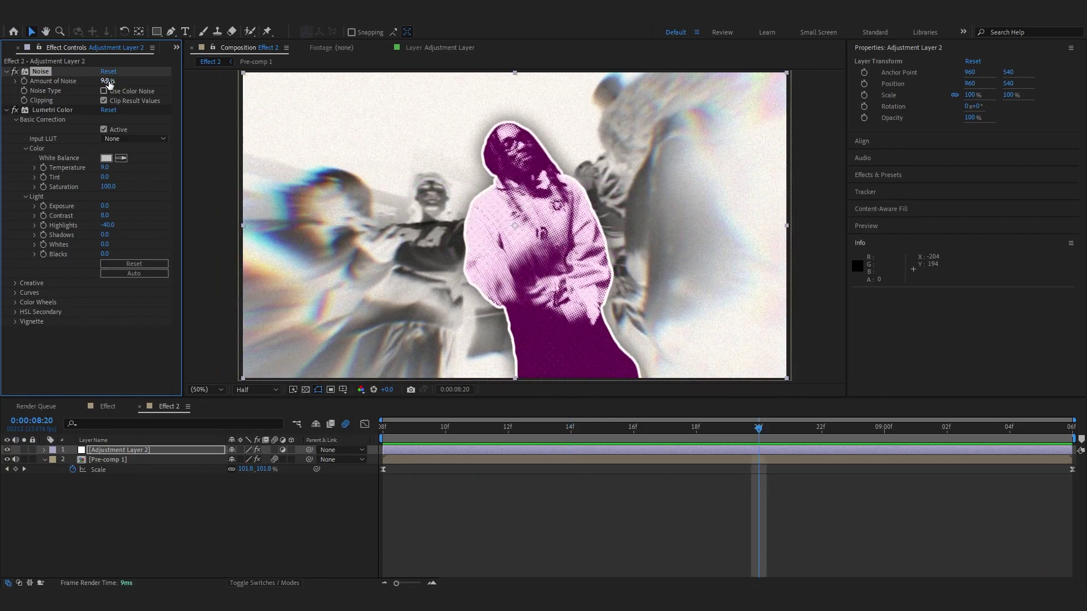